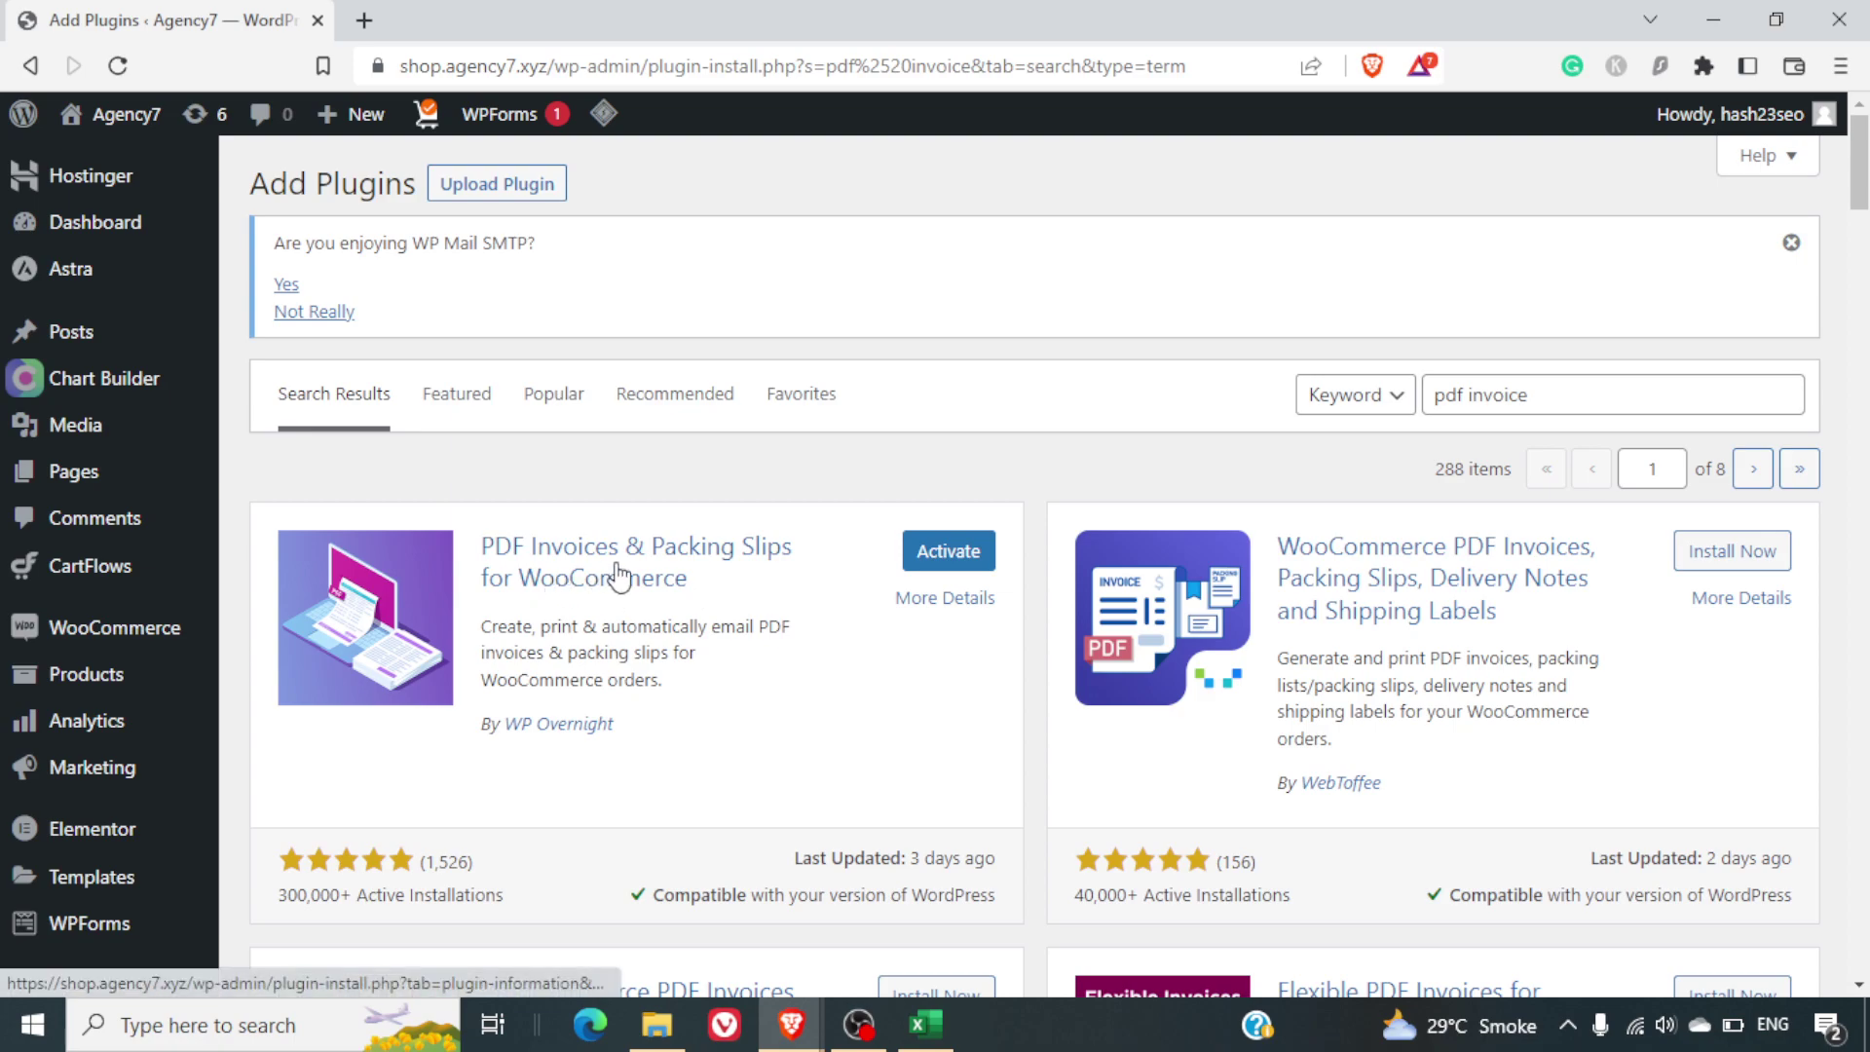
- Activate PDF Invoices & Packing Slips for WooCommerce from the 'pdf invoice' search results
{"action": "triple_click", "coordinate": [660, 626]}
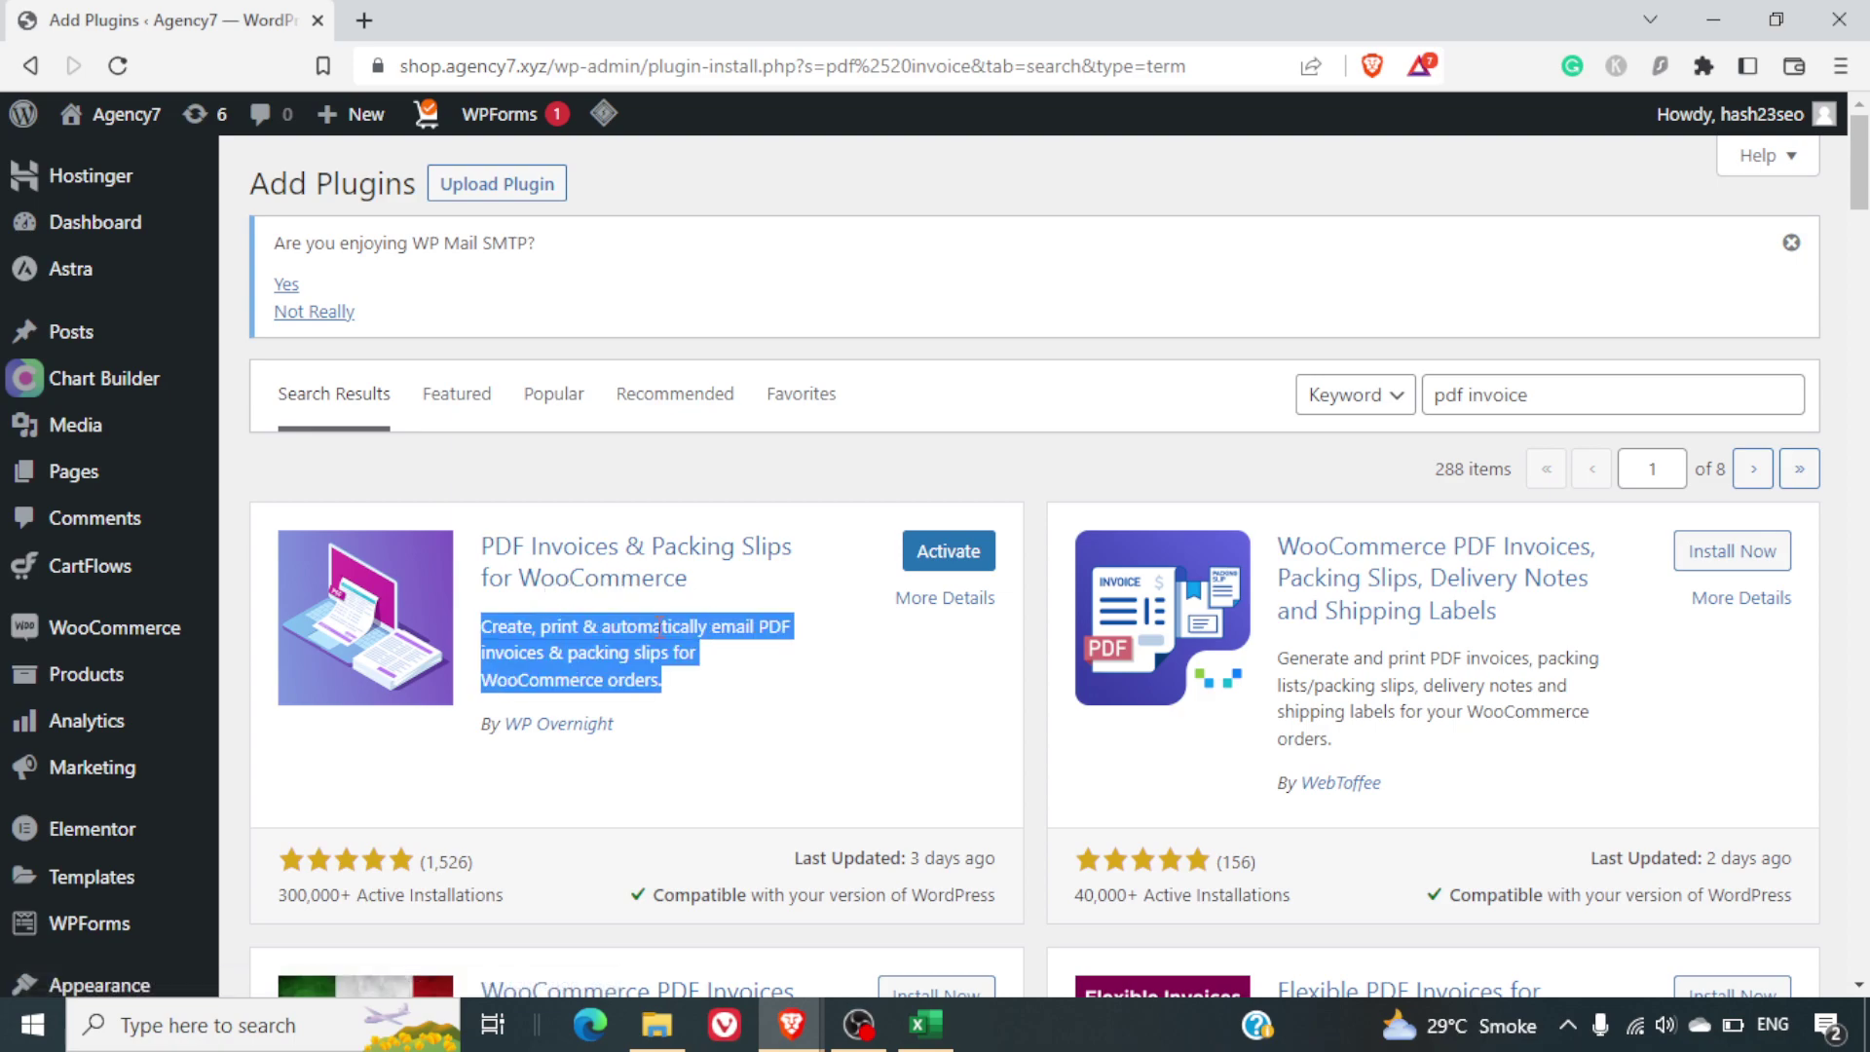
{"action": "double_click", "coordinate": [659, 627]}
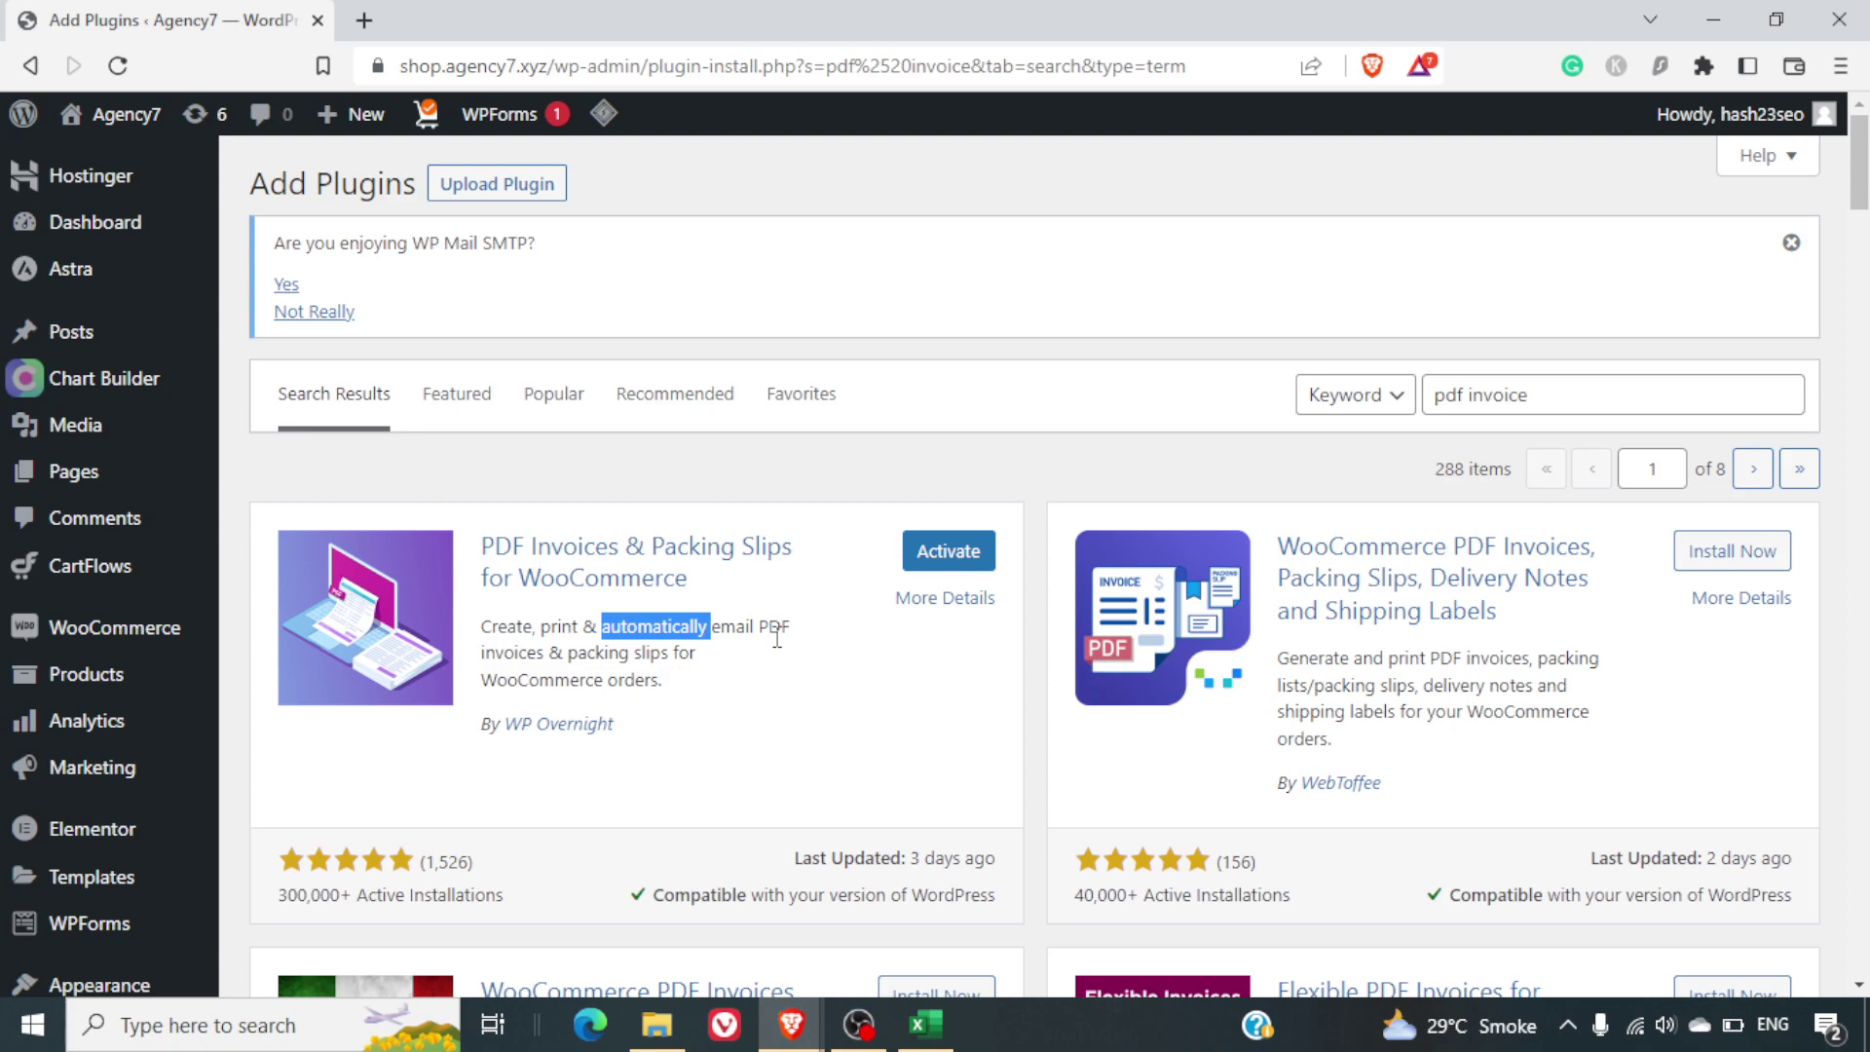
{"action": "left_click", "coordinate": [918, 552]}
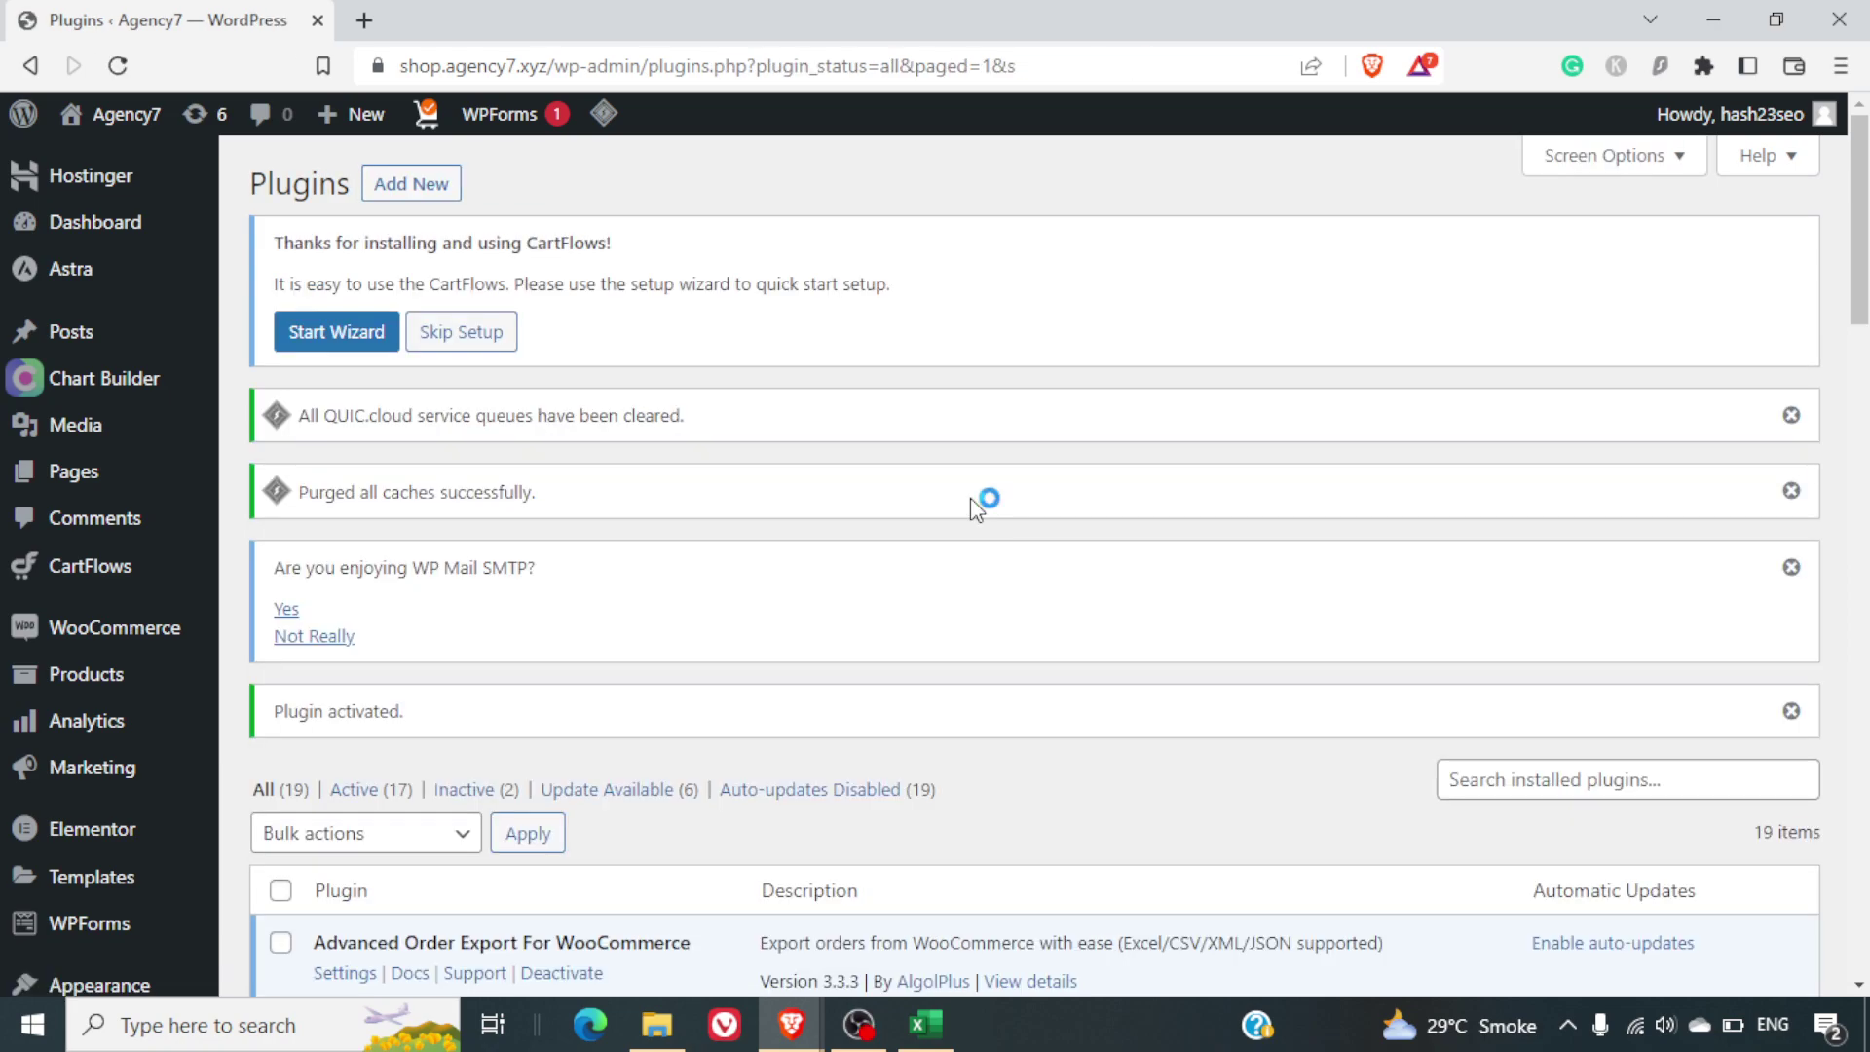
- Go to WooCommerce > PDF Invoices to reach the plugin's General settings
{"action": "mouse_move", "coordinate": [188, 631]}
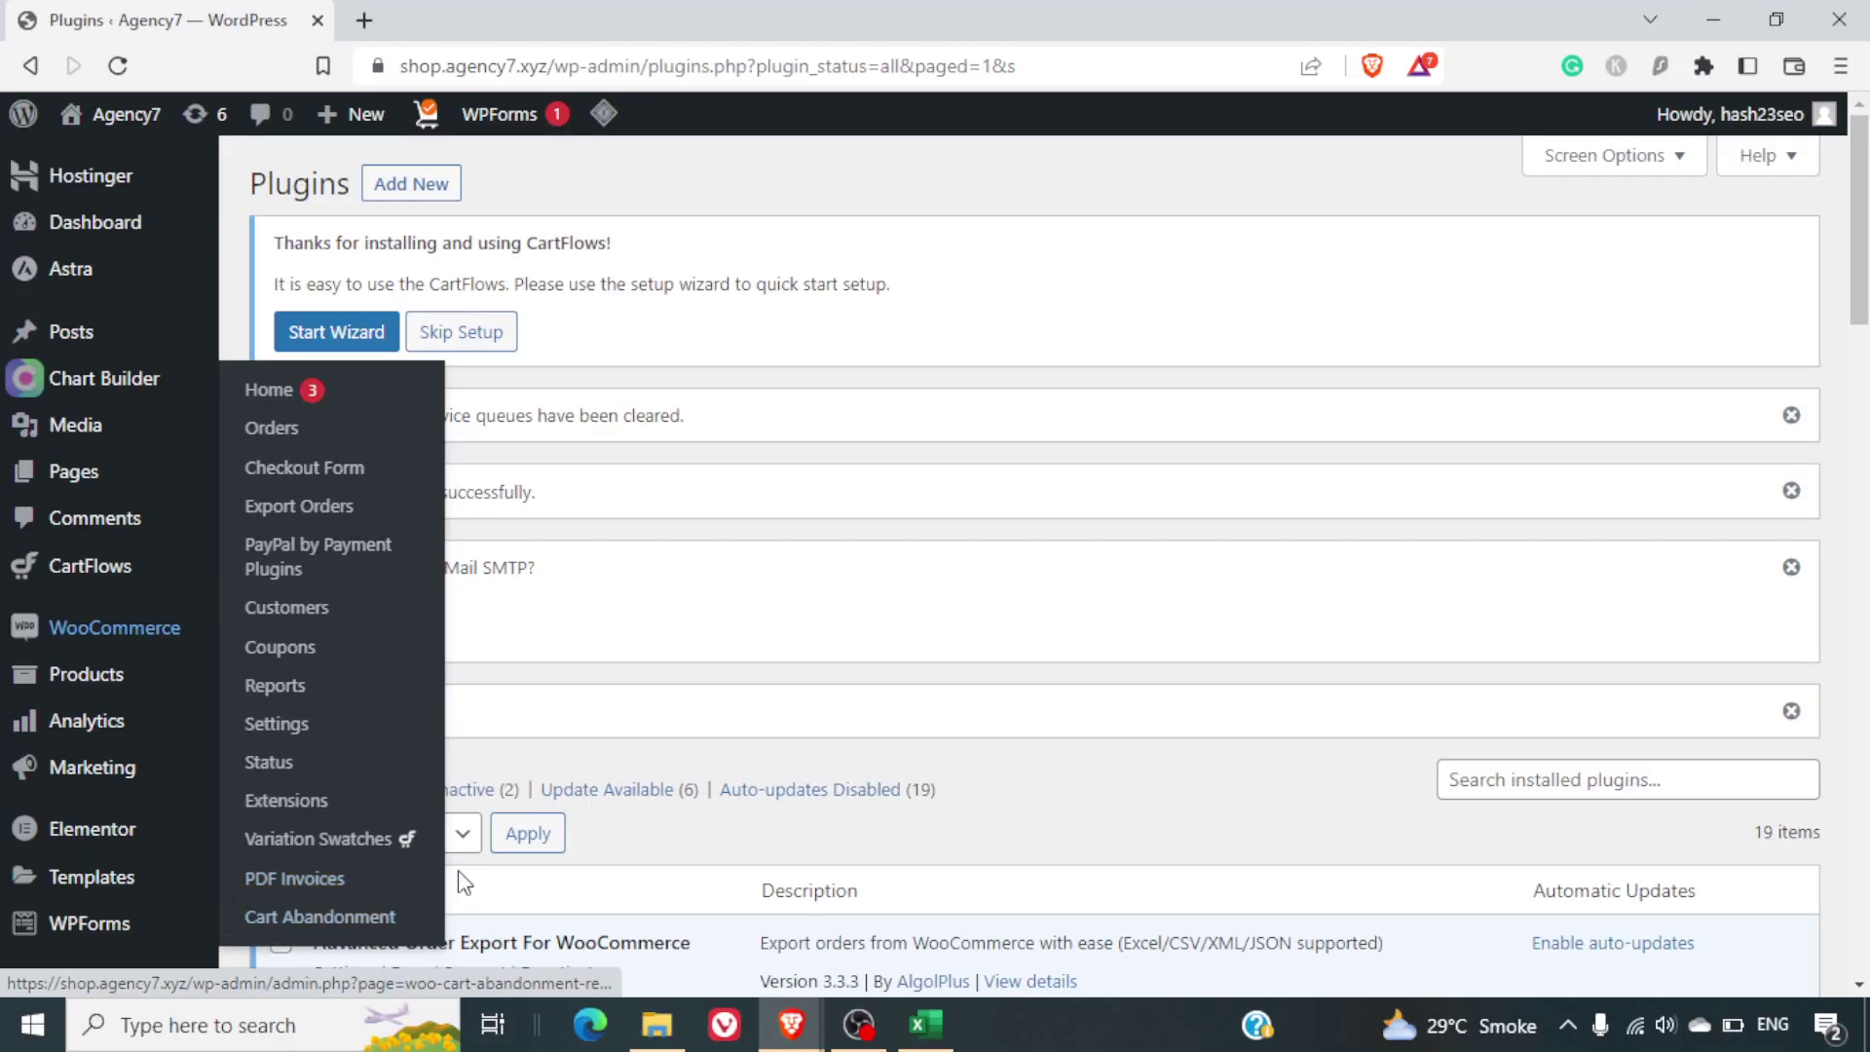
{"action": "left_click", "coordinate": [310, 880]}
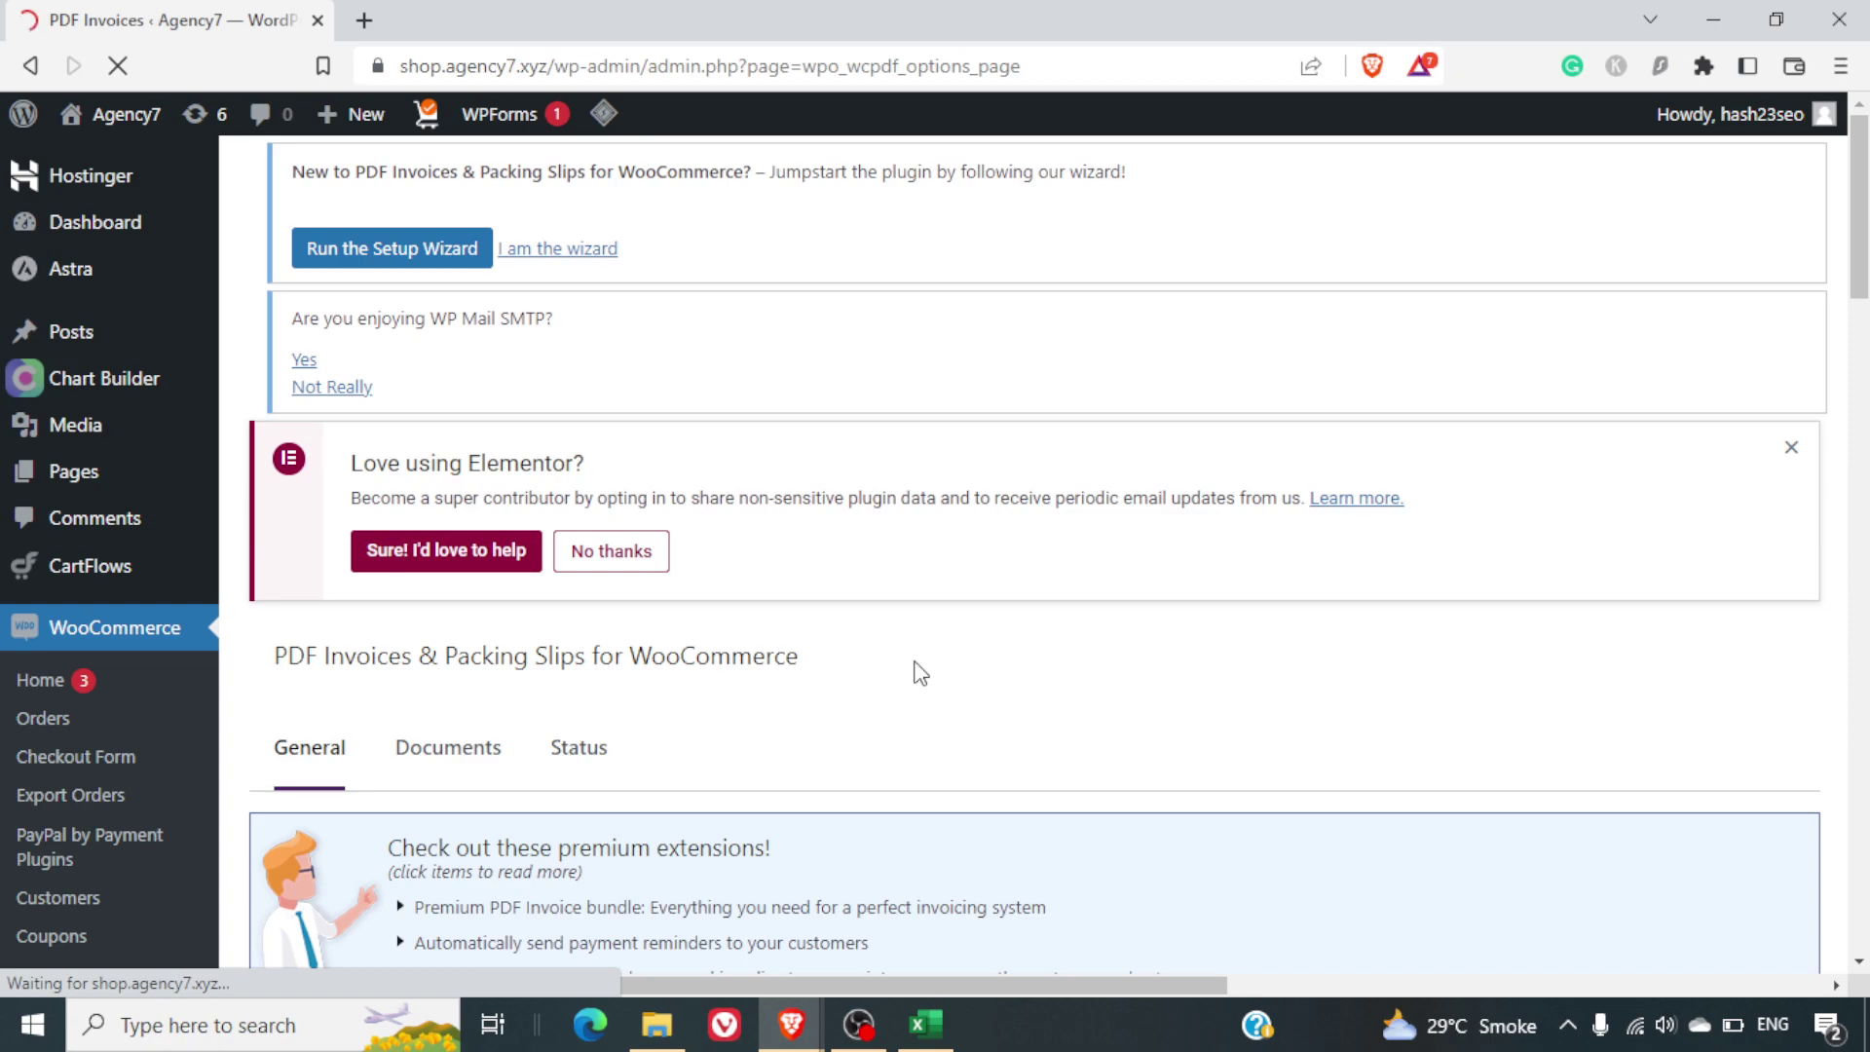
{"action": "scroll", "coordinate": [921, 674], "scroll_direction": "down", "scroll_amount": 10}
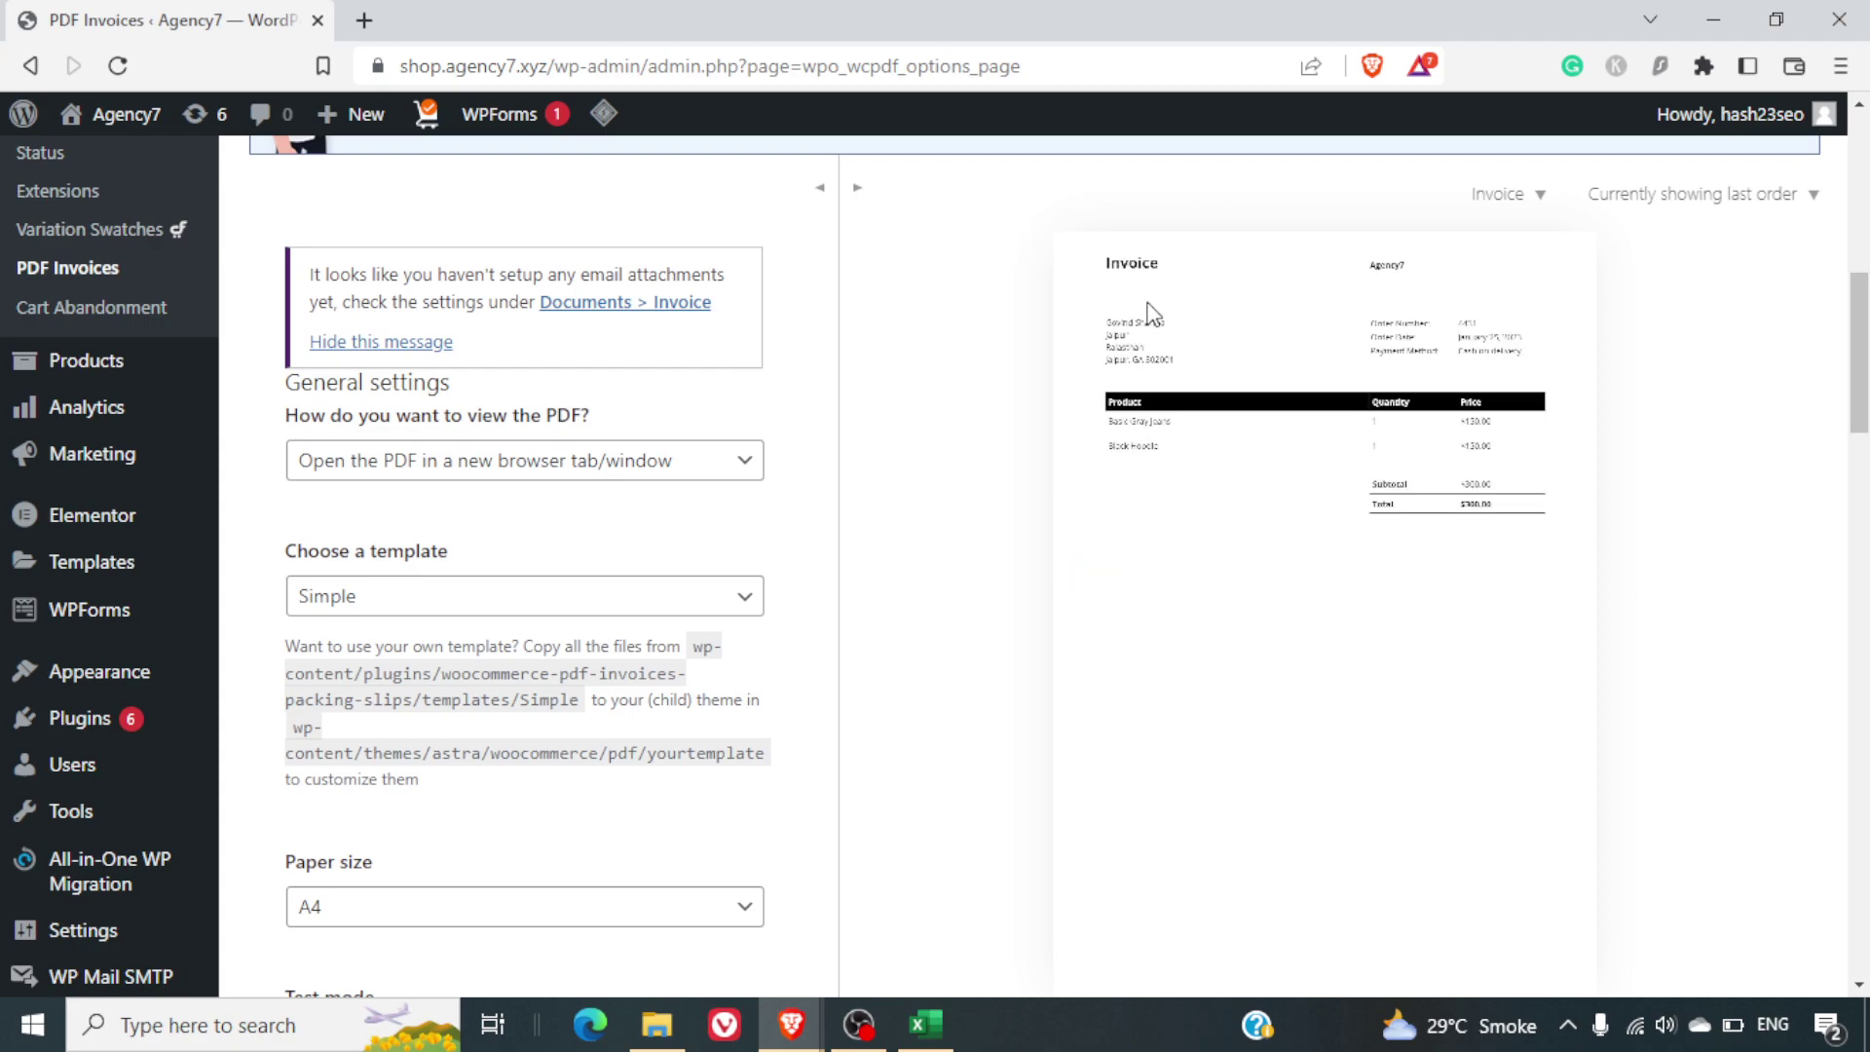
{"action": "left_click", "coordinate": [670, 608]}
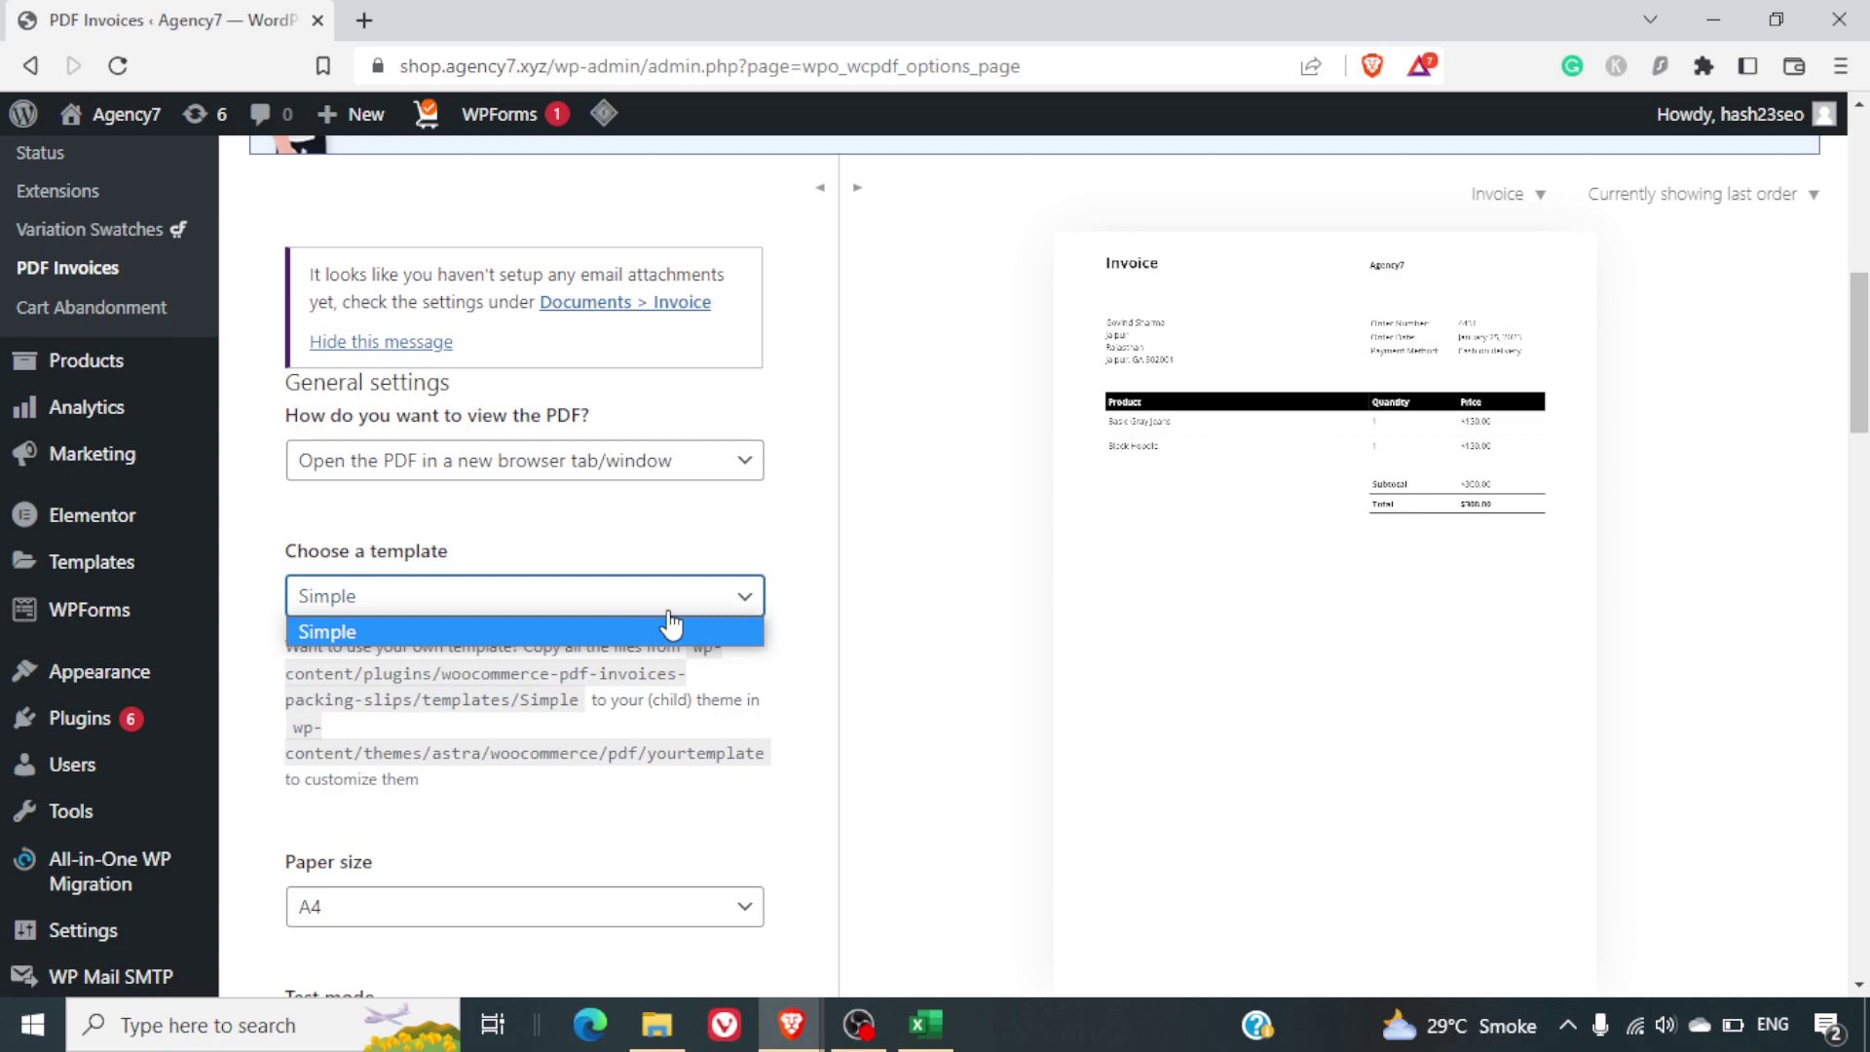
{"action": "left_click", "coordinate": [659, 632]}
{"action": "left_click", "coordinate": [560, 476]}
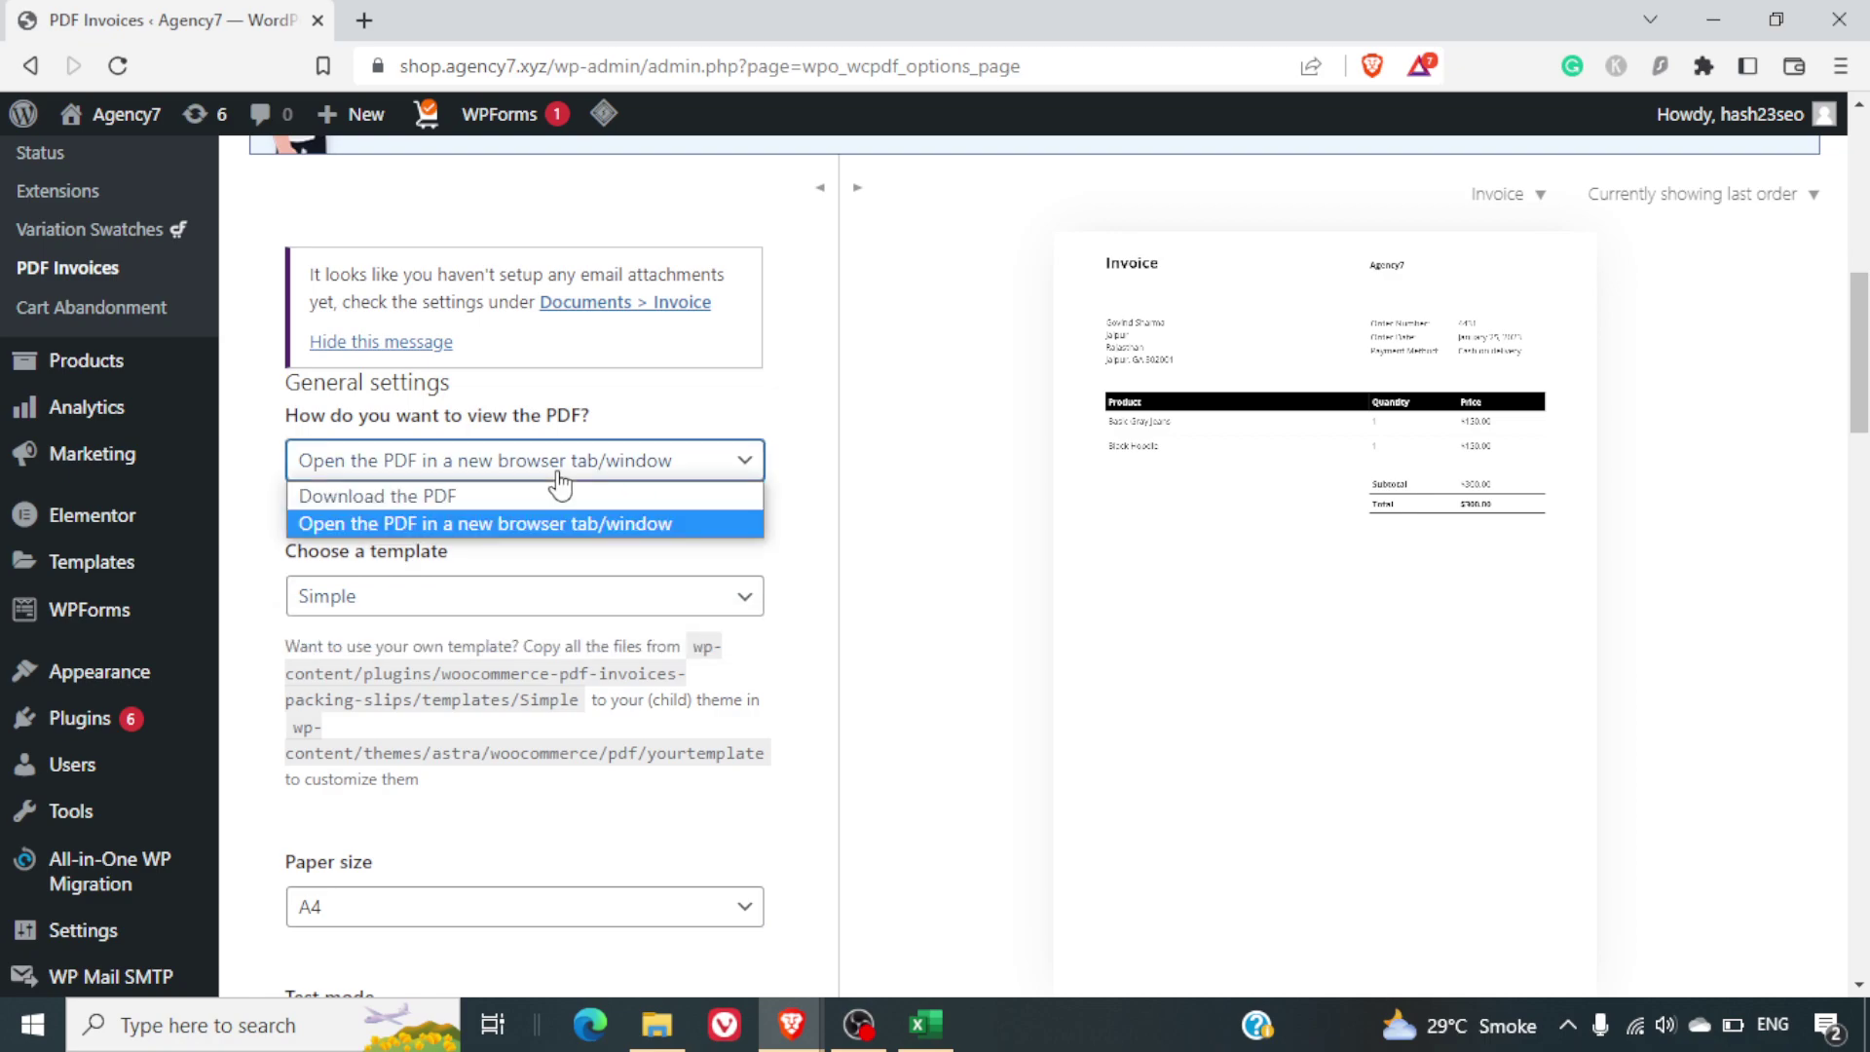
{"action": "left_click", "coordinate": [560, 522]}
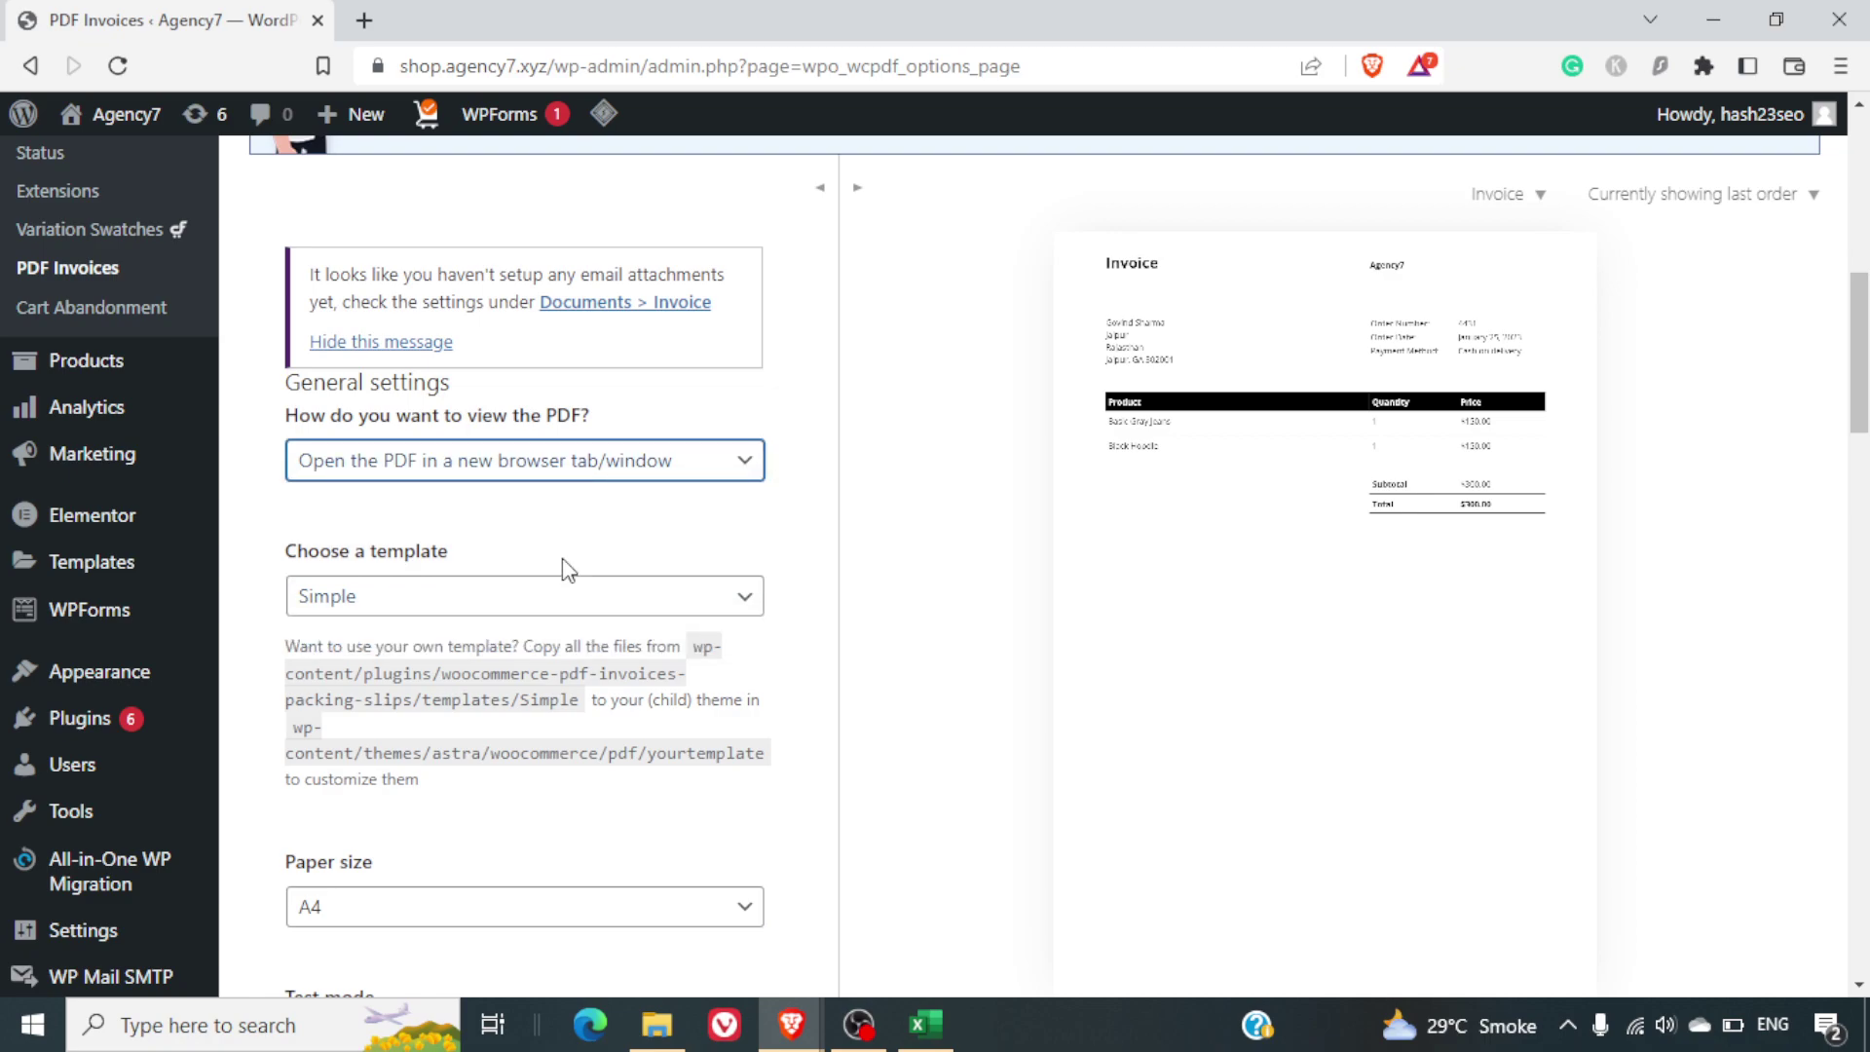
{"action": "scroll", "coordinate": [563, 558], "scroll_direction": "down", "scroll_amount": 2}
{"action": "scroll", "coordinate": [563, 563], "scroll_direction": "up", "scroll_amount": 3}
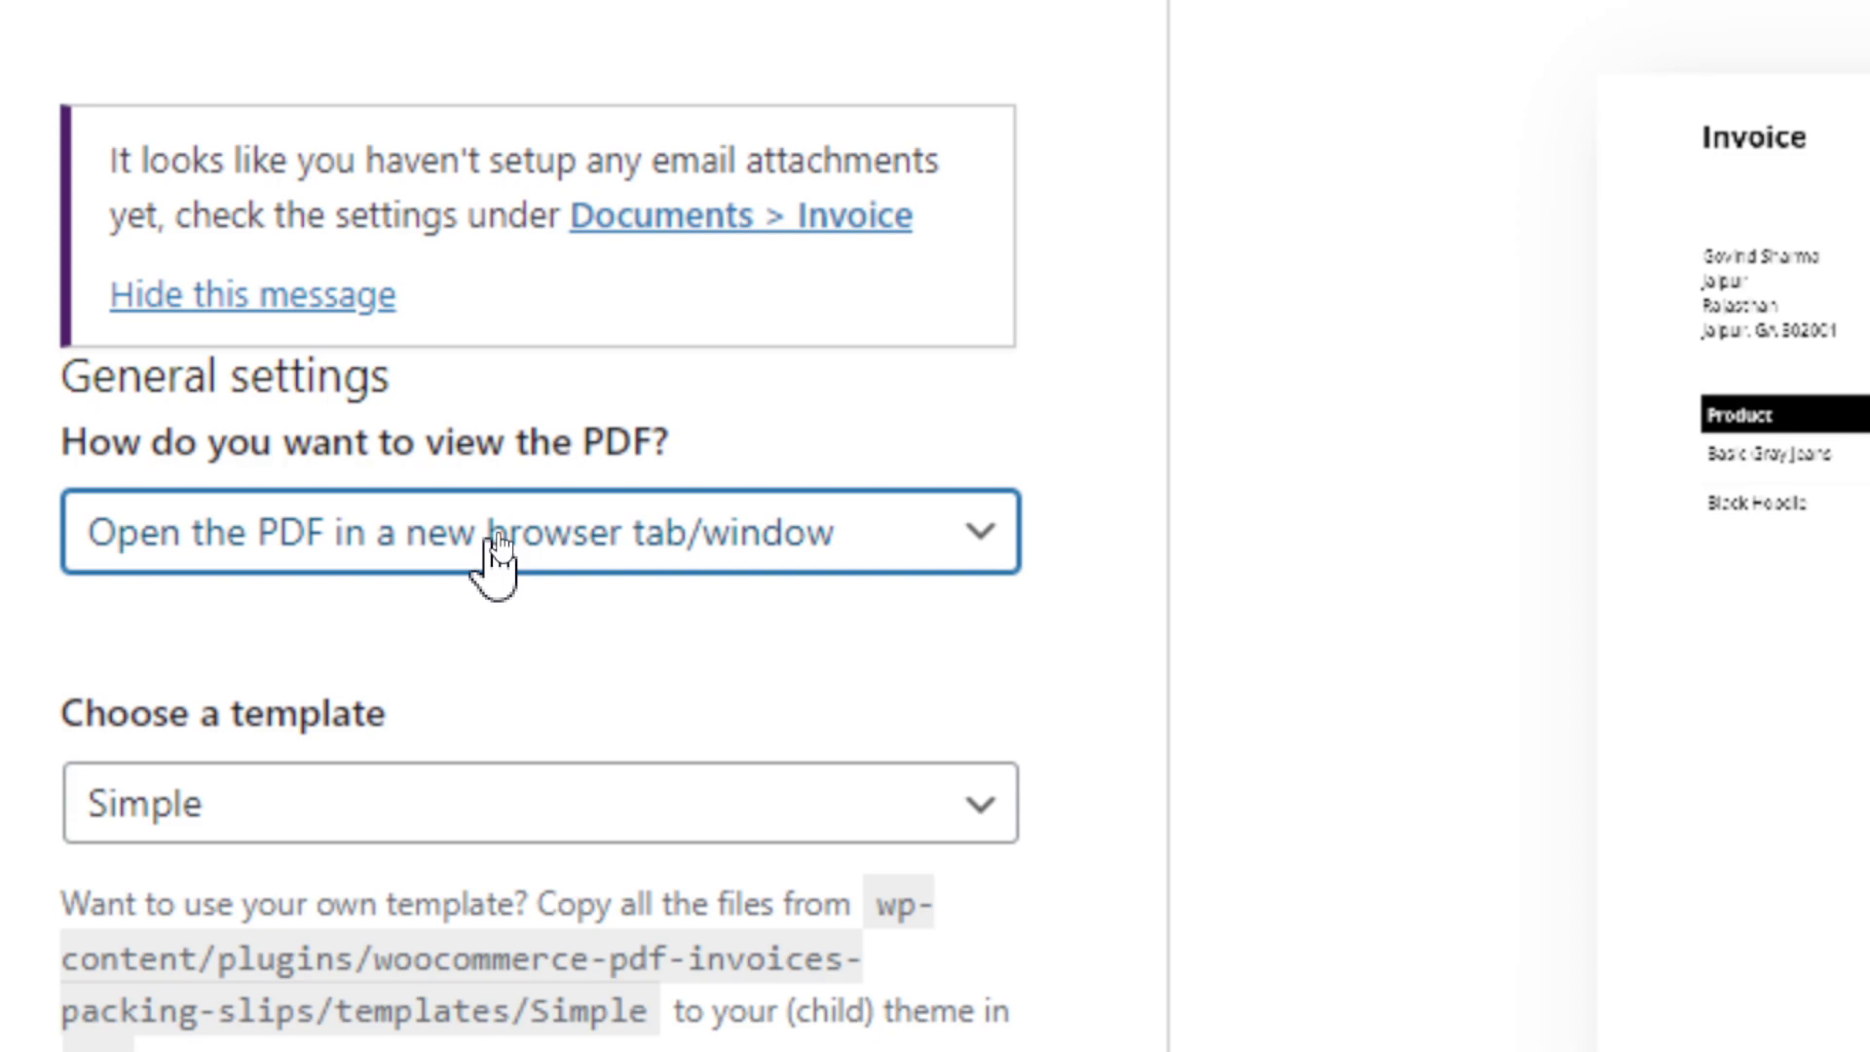
{"action": "left_click", "coordinate": [496, 563]}
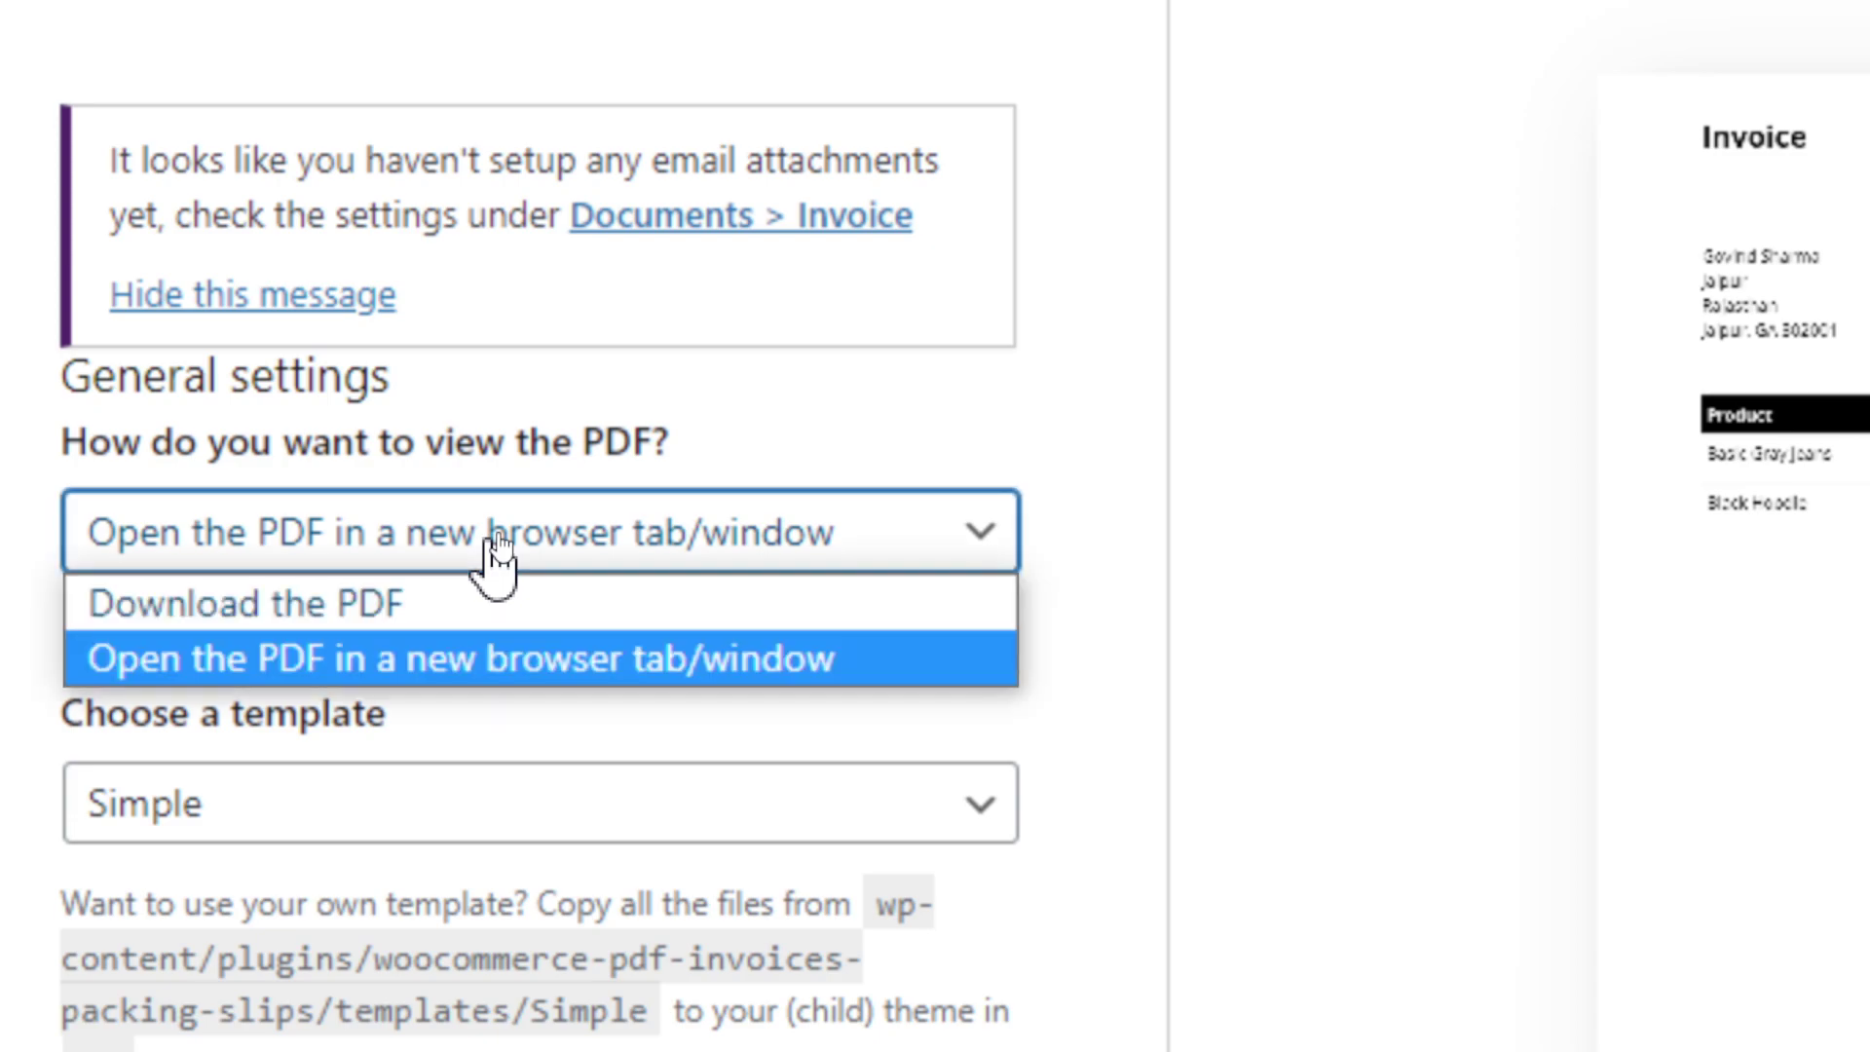
{"action": "left_click", "coordinate": [499, 604]}
{"action": "left_click", "coordinate": [573, 522]}
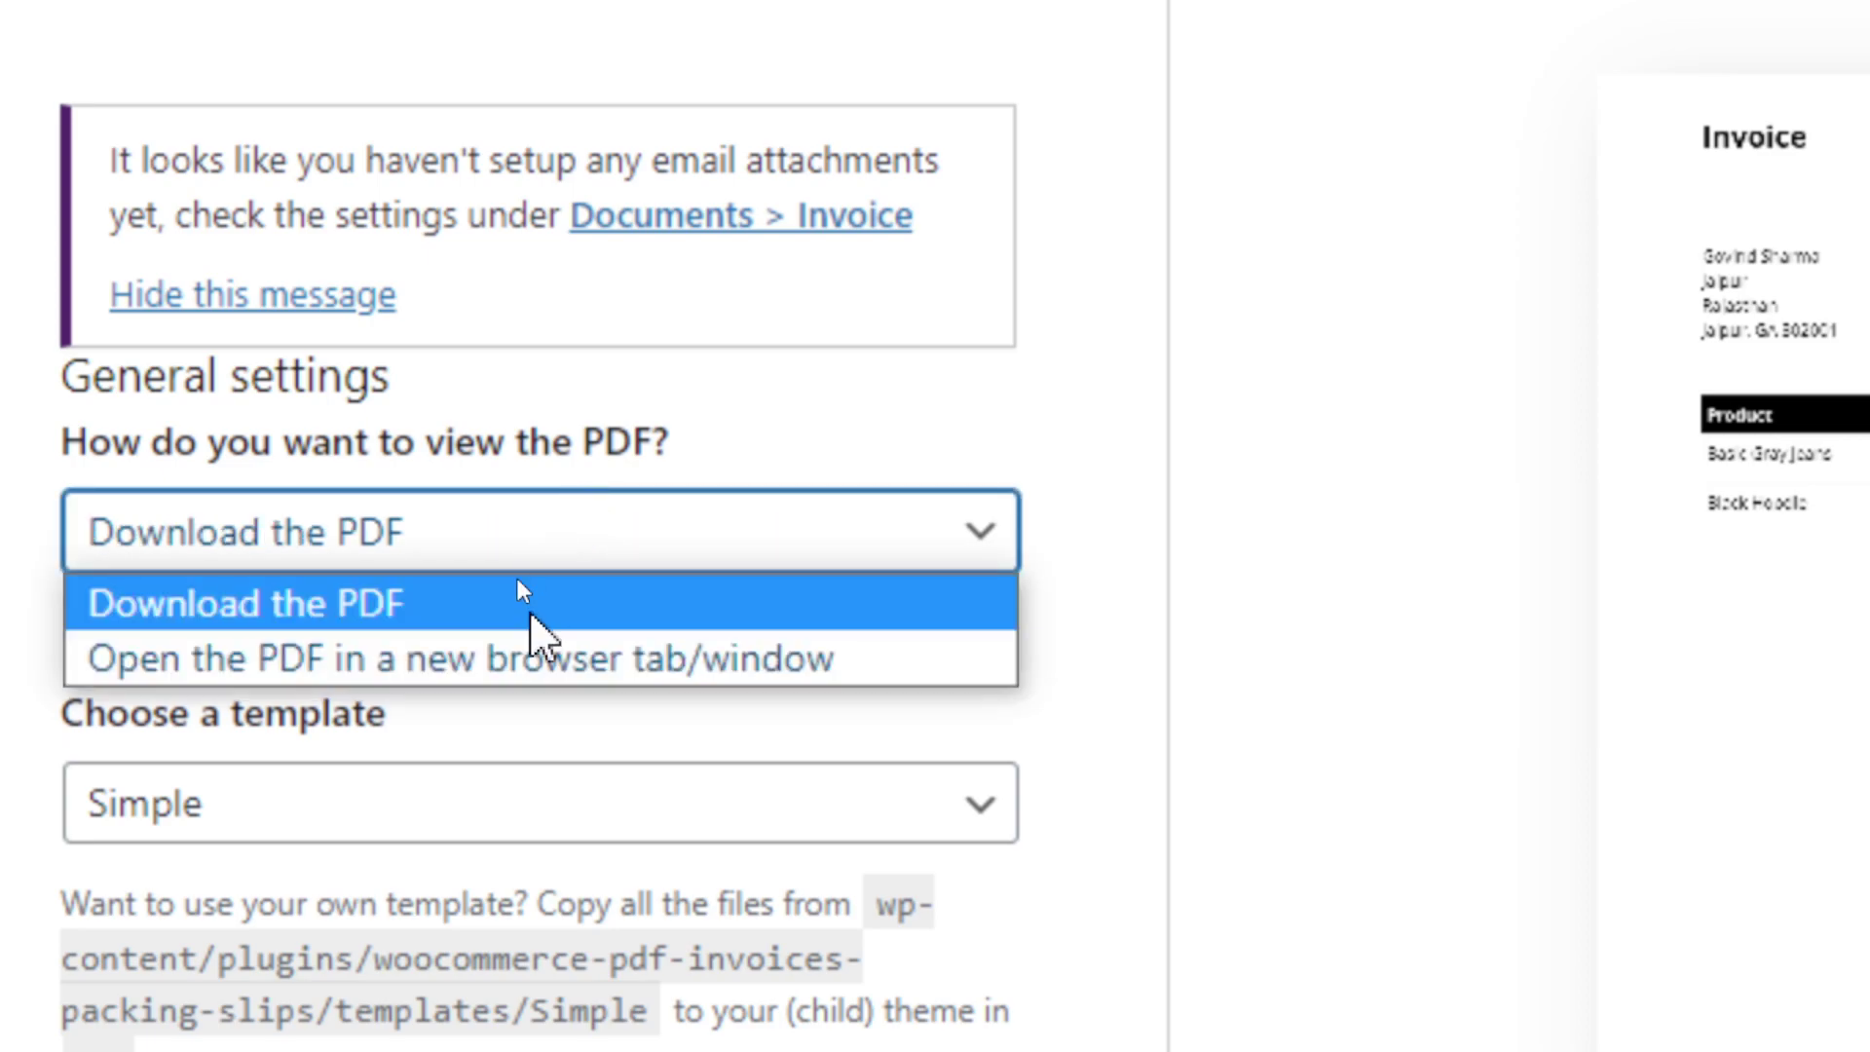
{"action": "left_click", "coordinate": [561, 660]}
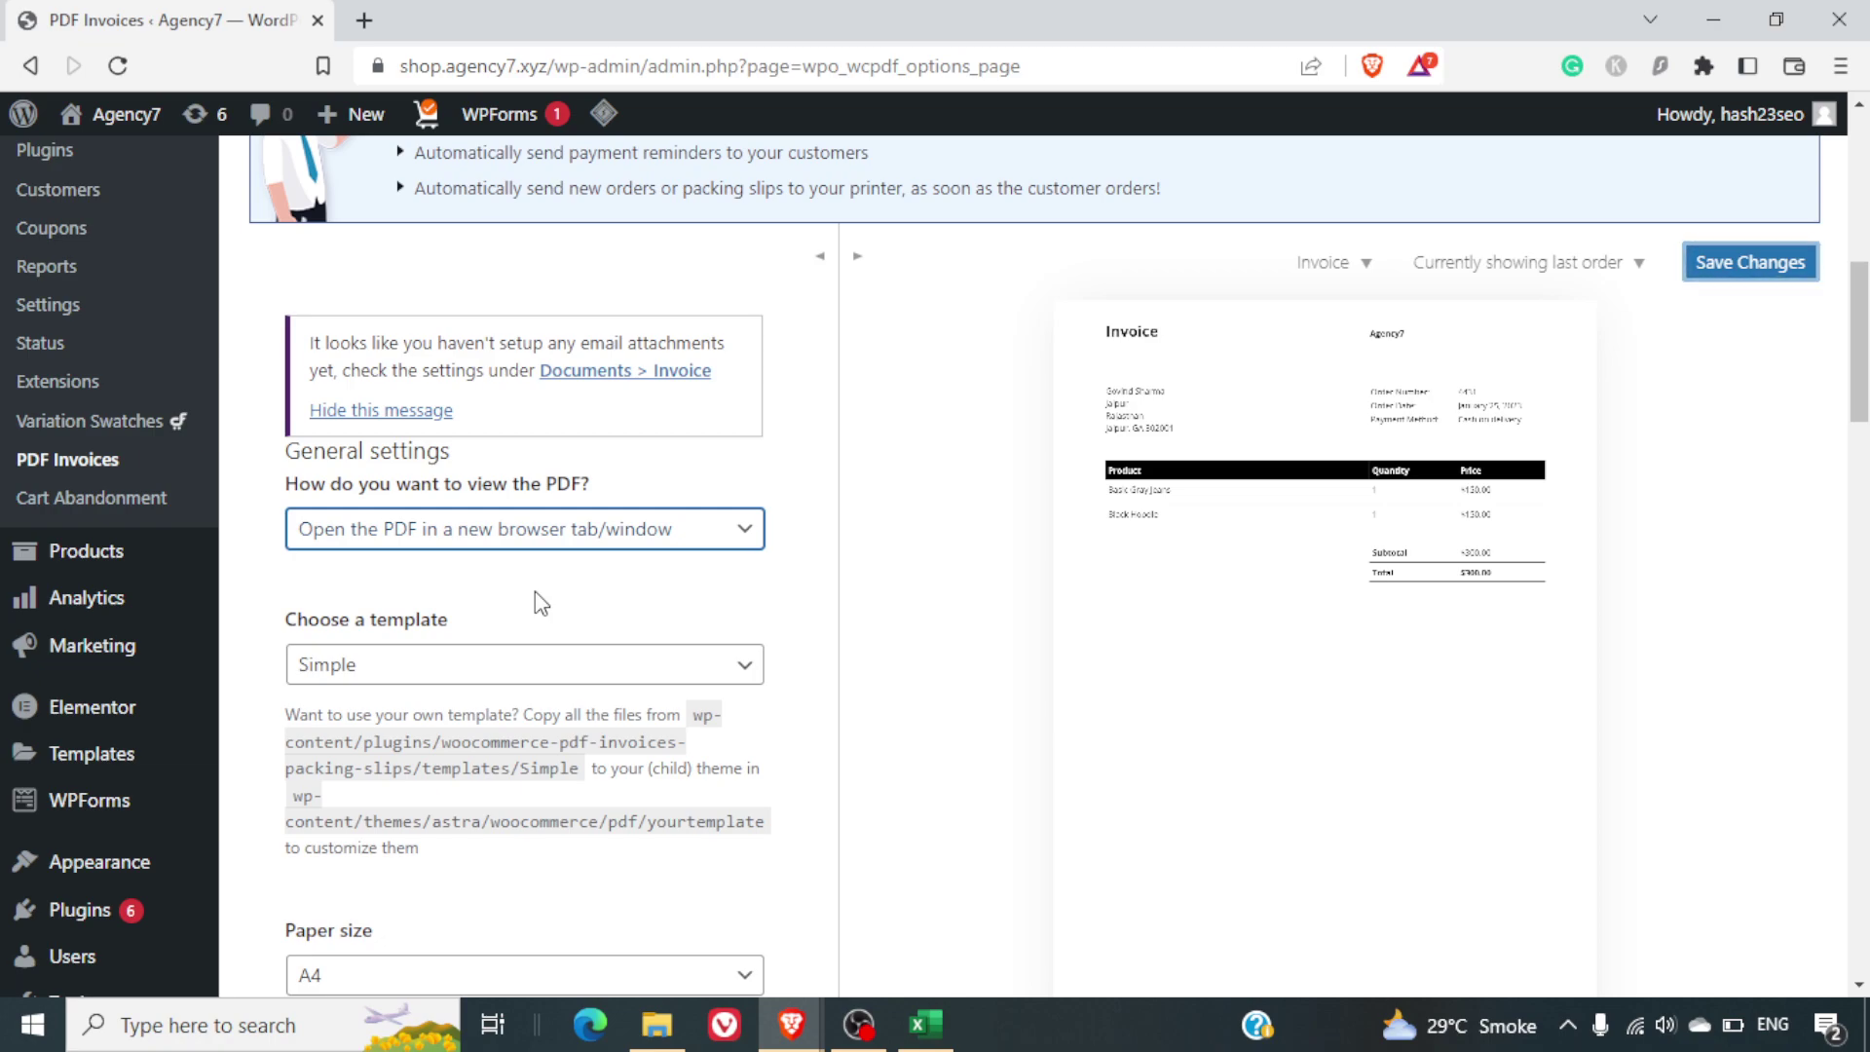
{"action": "scroll", "coordinate": [535, 592], "scroll_direction": "down", "scroll_amount": 2}
{"action": "scroll", "coordinate": [535, 590], "scroll_direction": "down", "scroll_amount": 3}
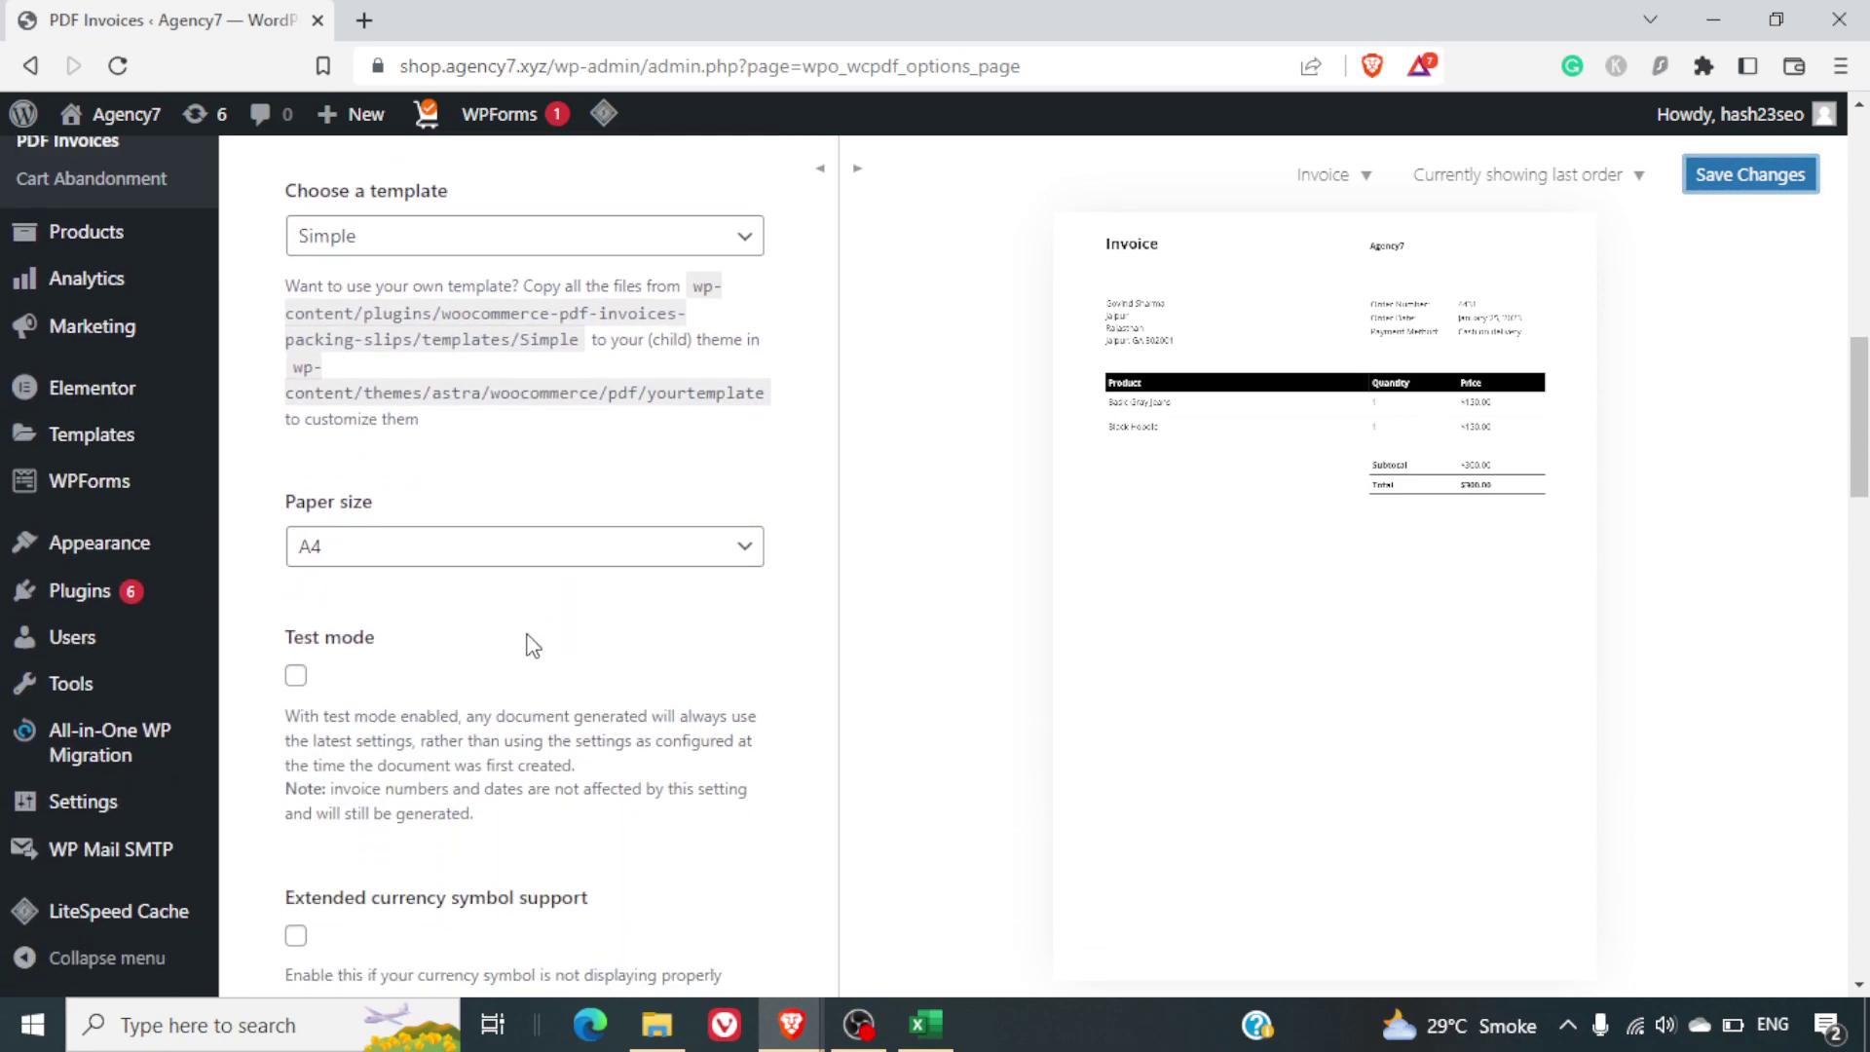
{"action": "left_click", "coordinate": [459, 259]}
{"action": "left_click", "coordinate": [459, 263]}
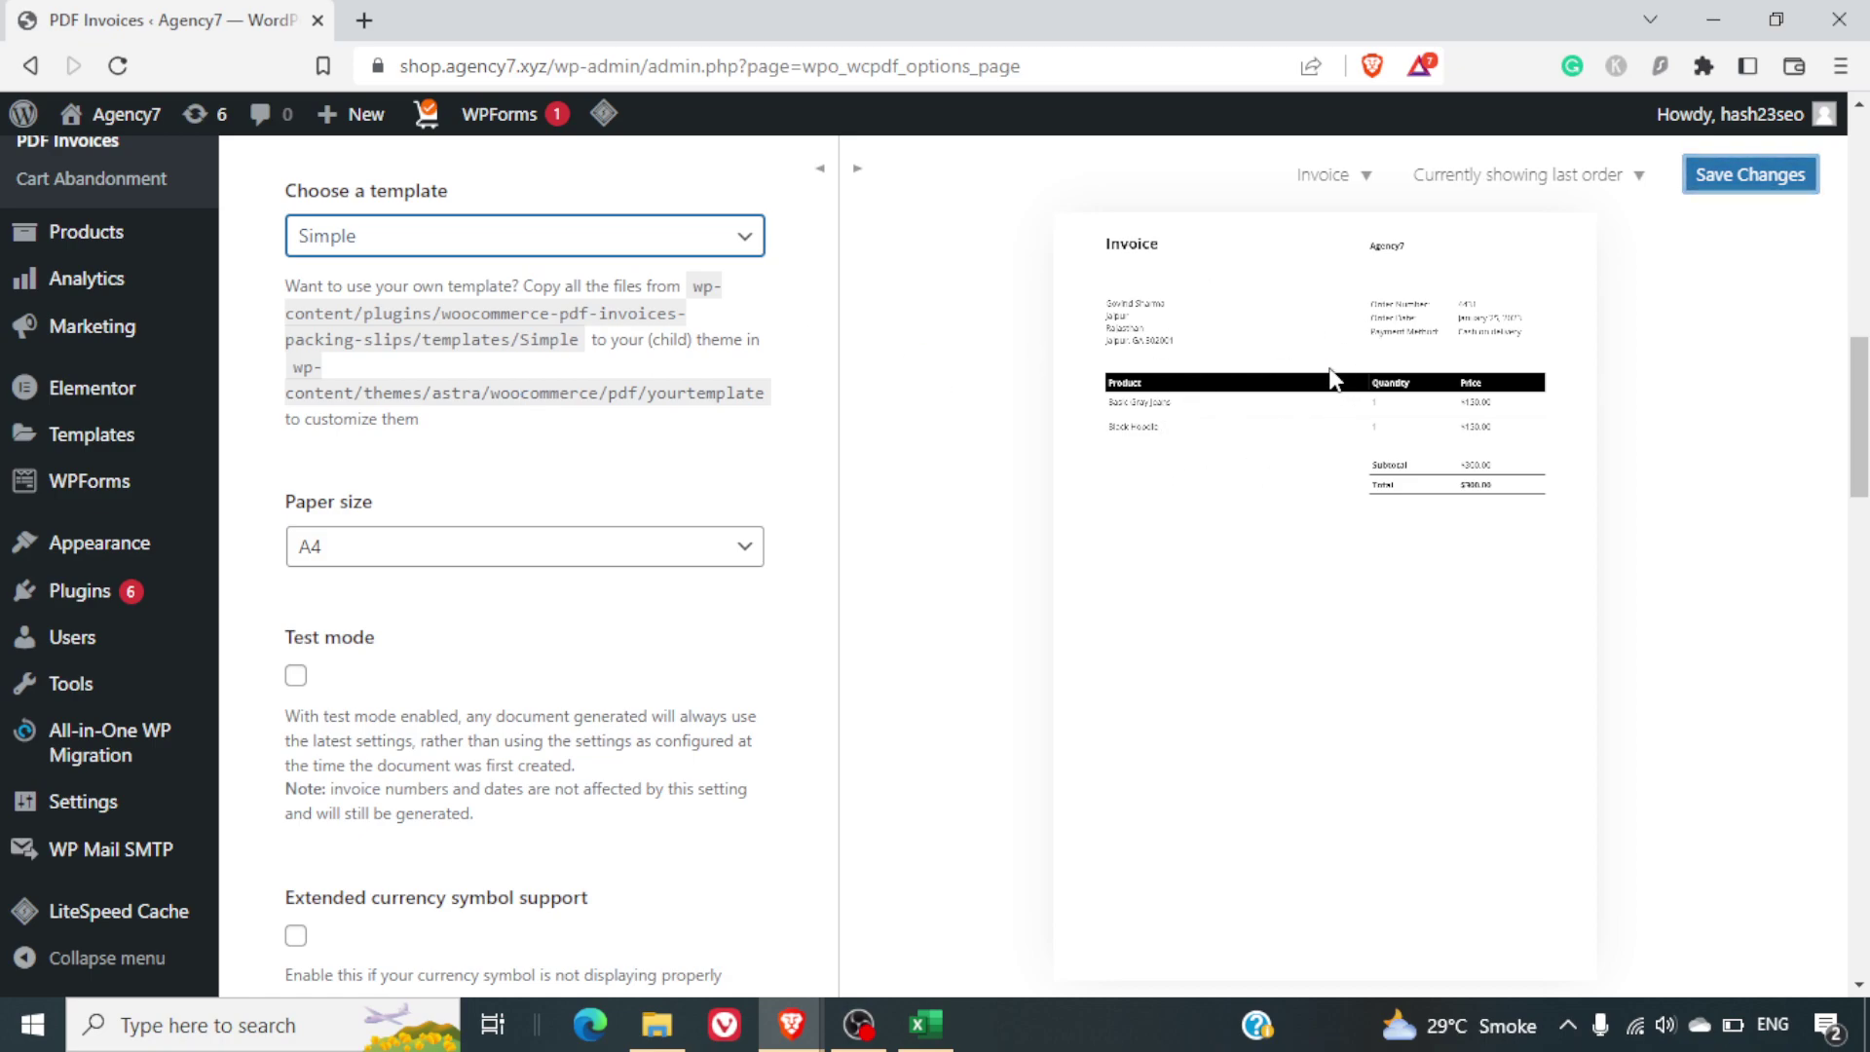
- Try Letter paper size for invoices, then set it back to A4
{"action": "scroll", "coordinate": [606, 495], "scroll_direction": "down", "scroll_amount": 2}
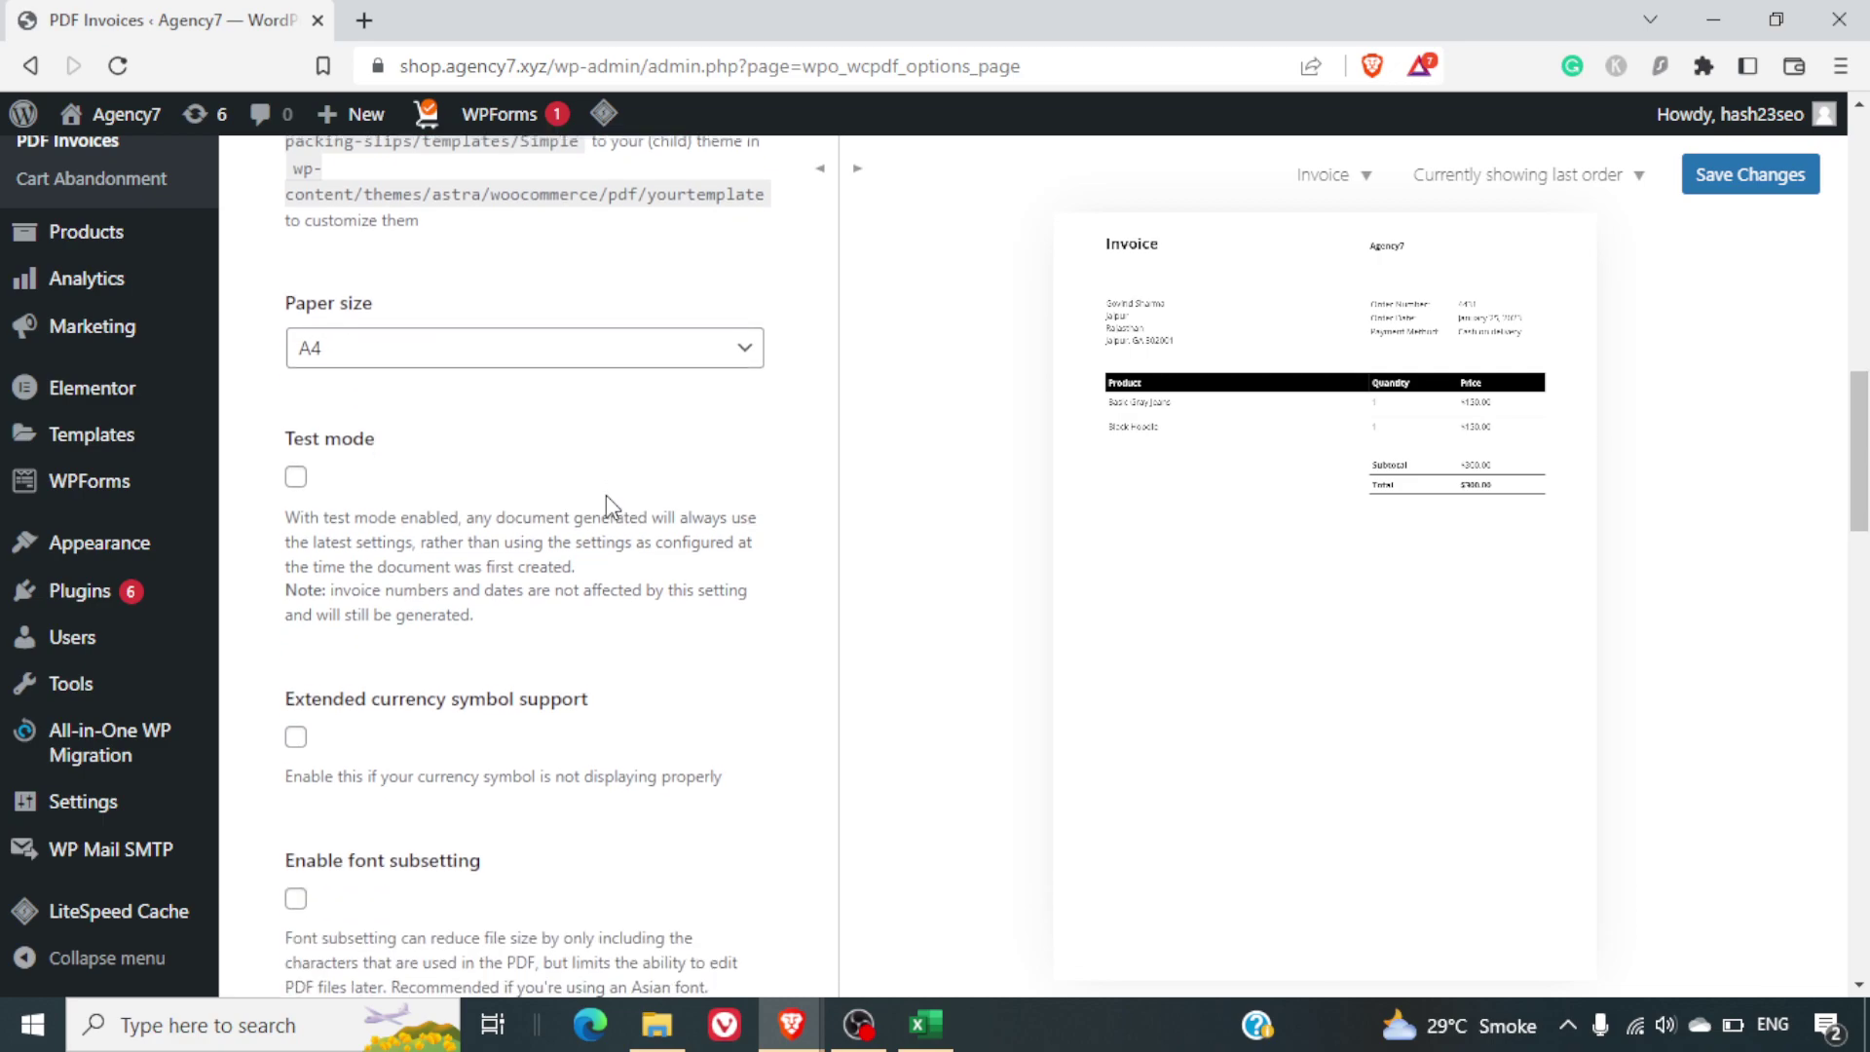
{"action": "left_click", "coordinate": [495, 351]}
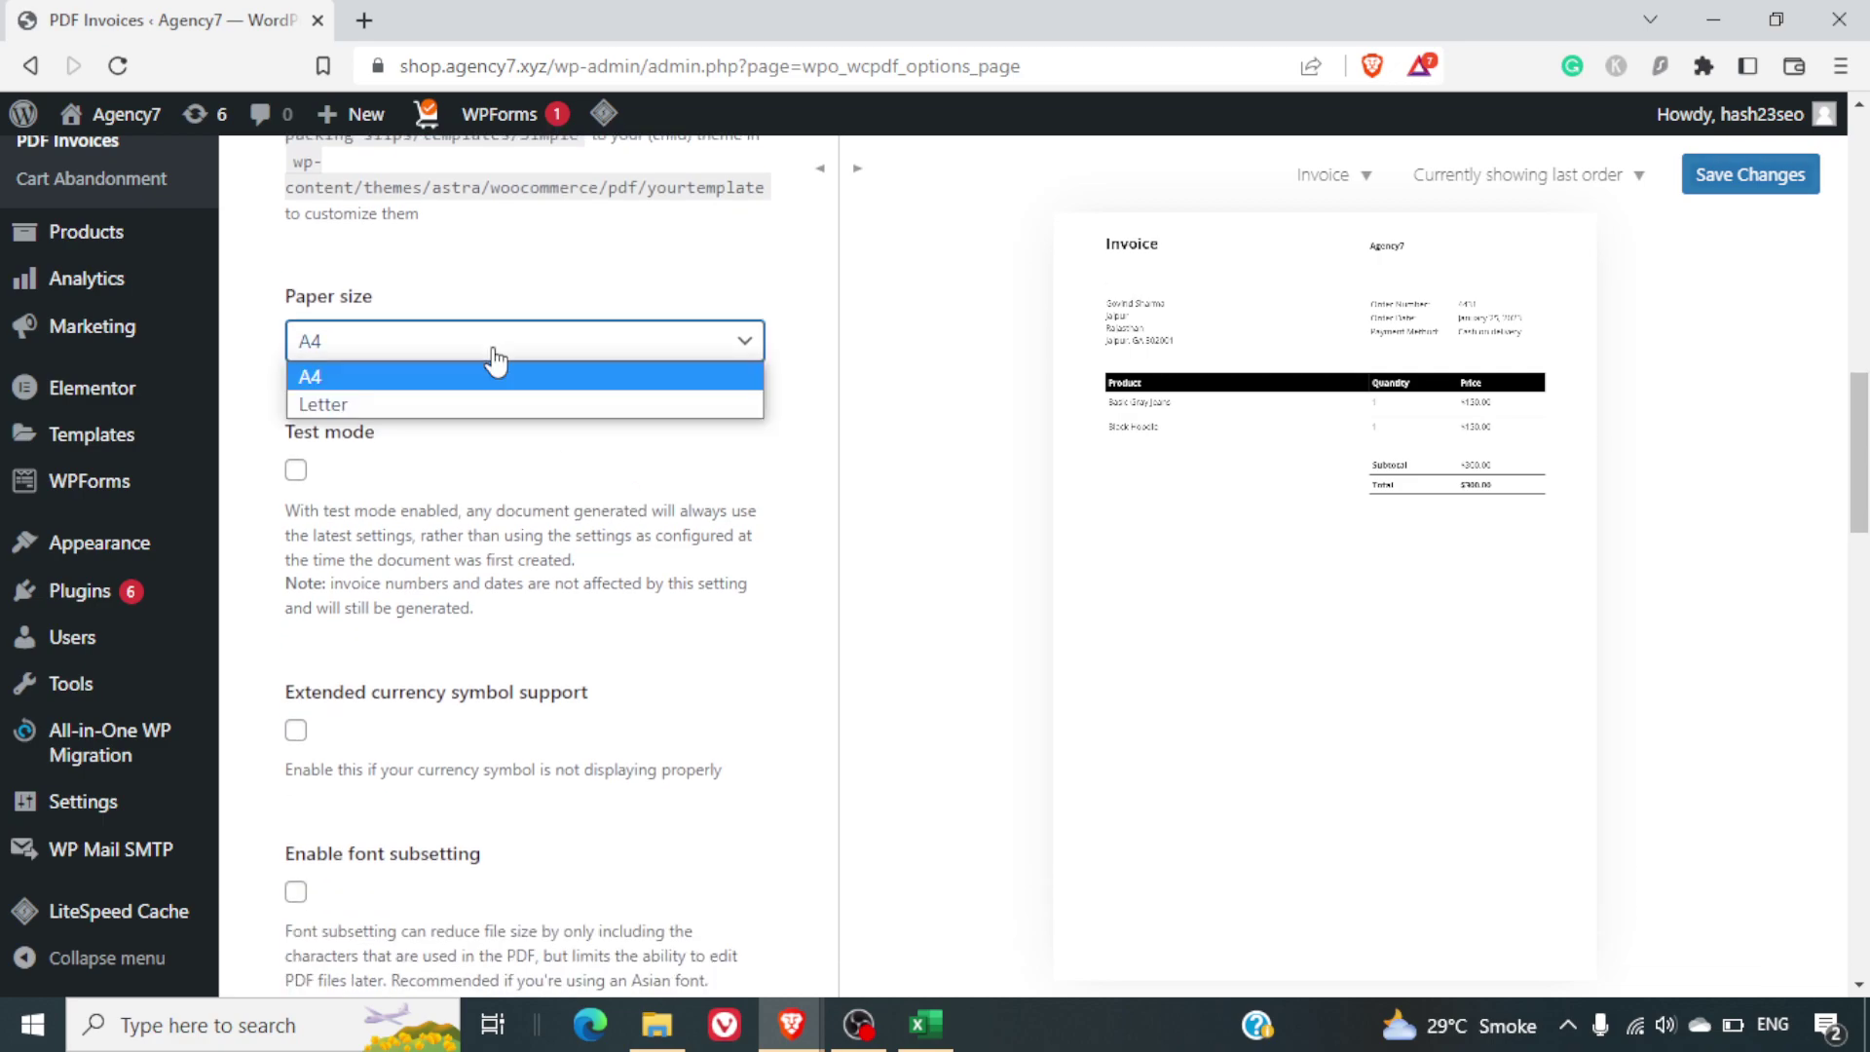
{"action": "left_click", "coordinate": [474, 407]}
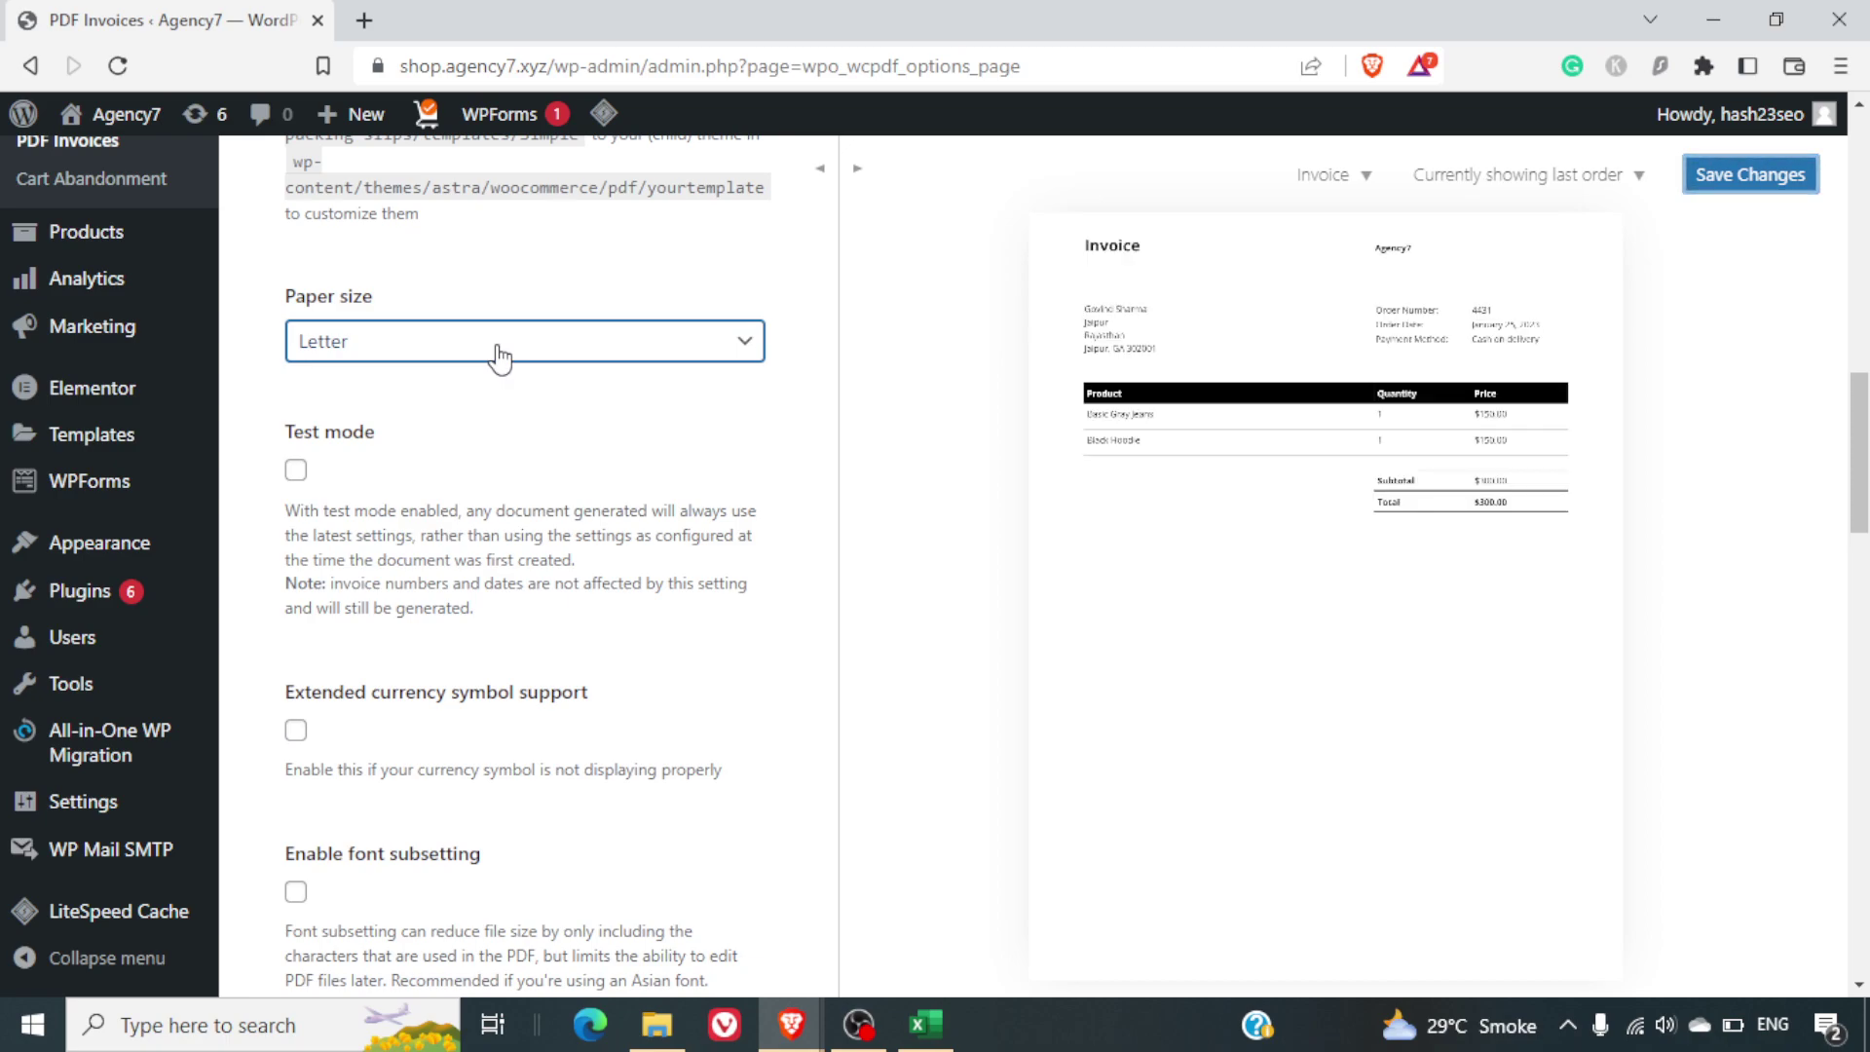
{"action": "left_click", "coordinate": [499, 356]}
{"action": "left_click", "coordinate": [453, 376]}
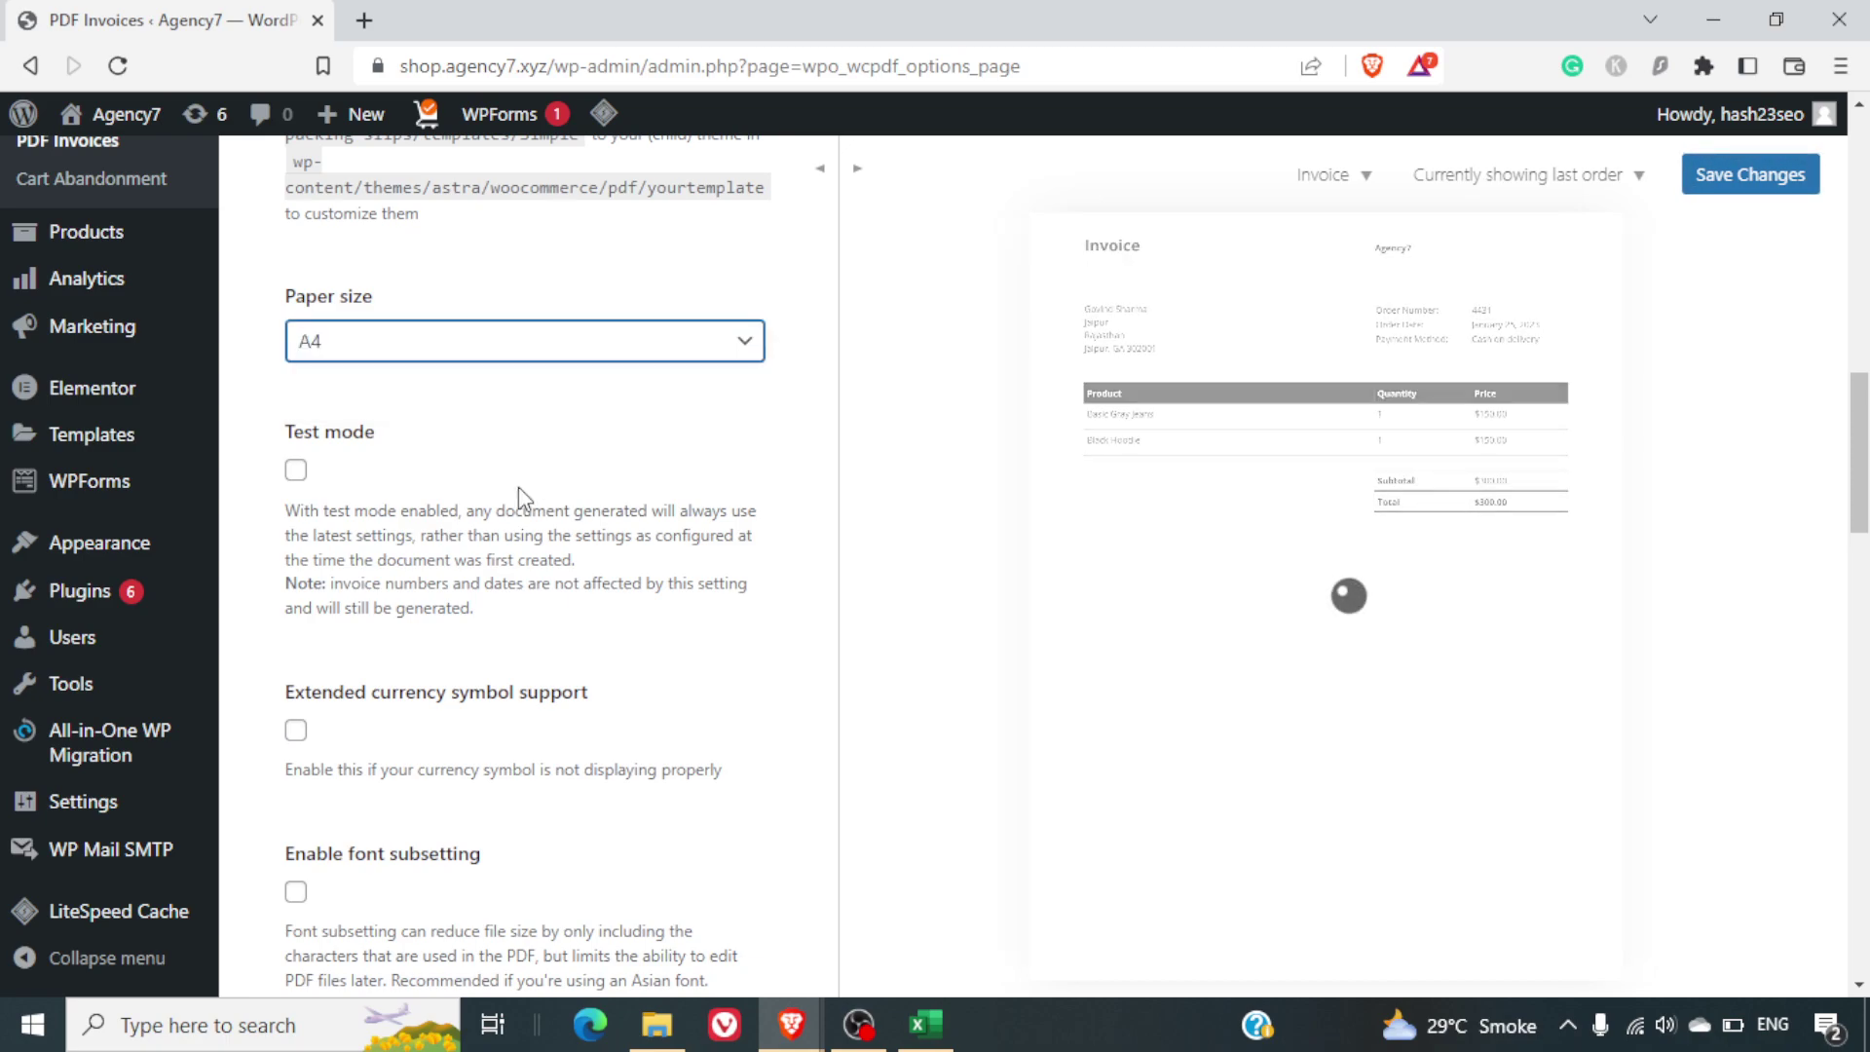
- Enable extended currency symbol support and font subsetting for generated PDFs
{"action": "scroll", "coordinate": [518, 487], "scroll_direction": "down", "scroll_amount": 1}
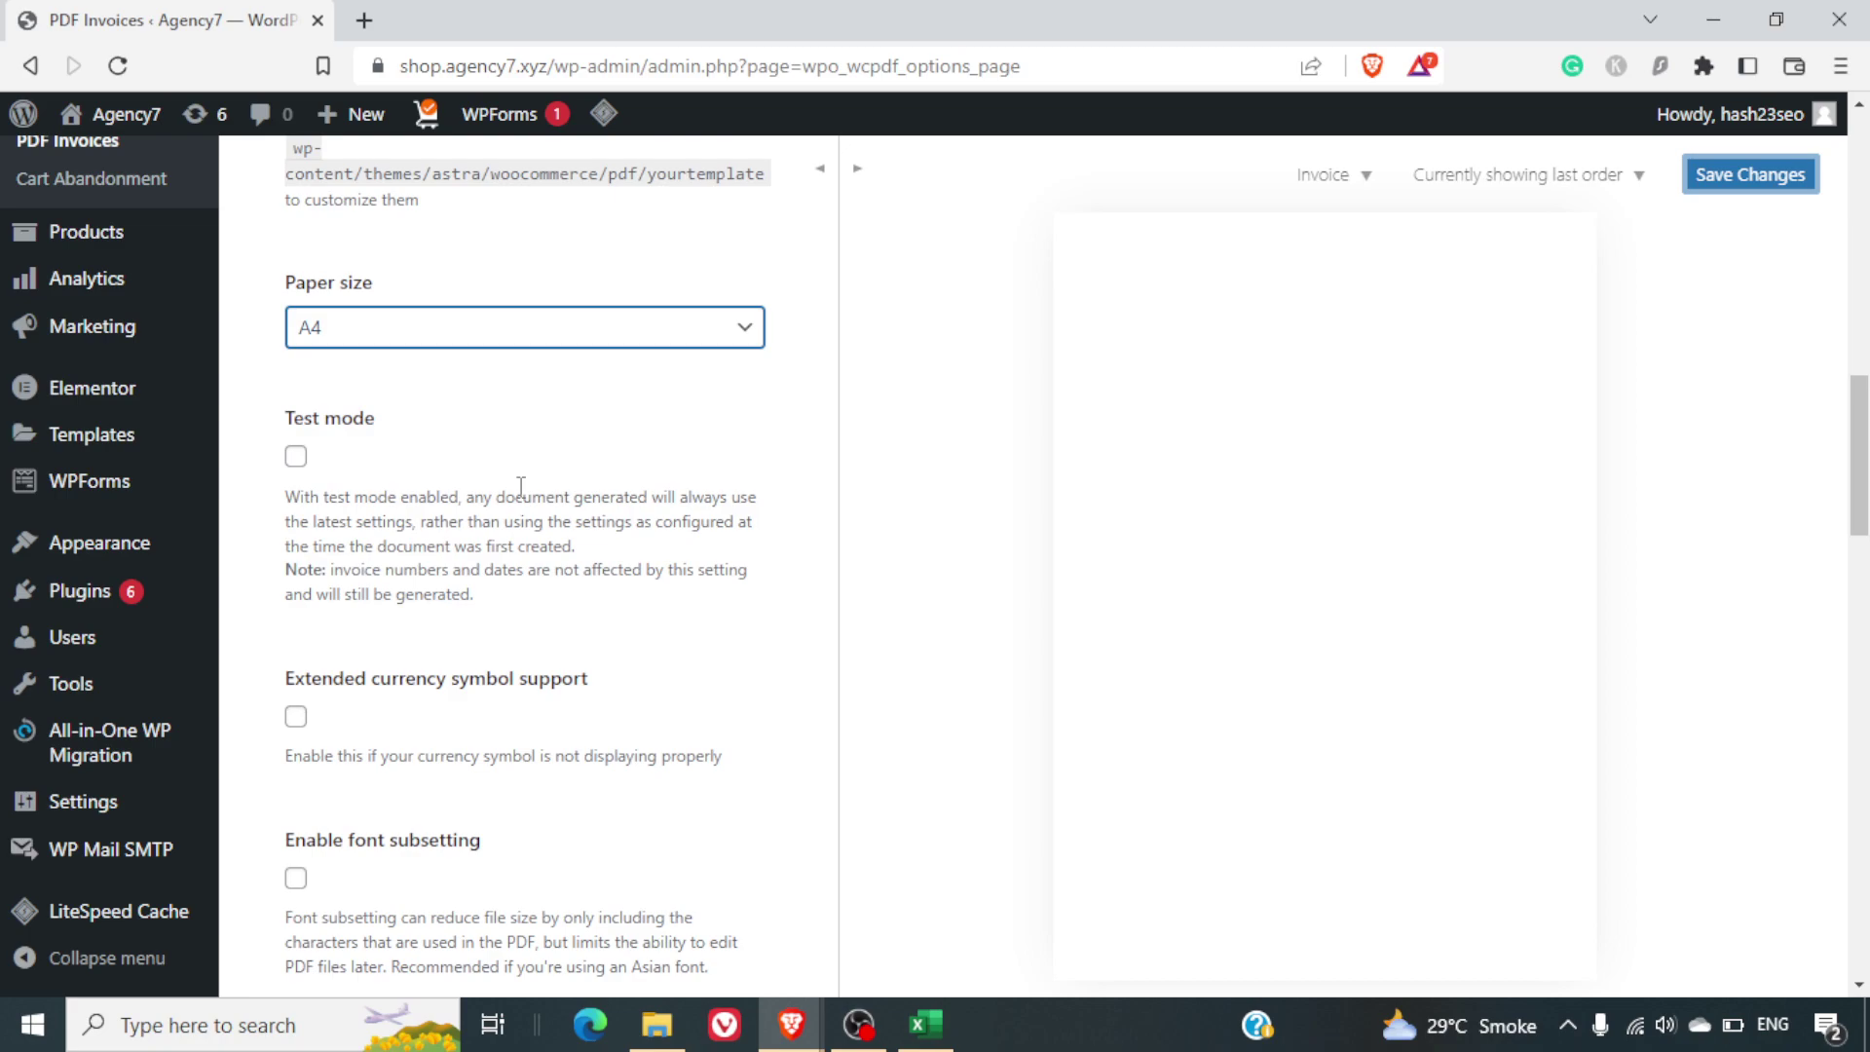
{"action": "scroll", "coordinate": [518, 487], "scroll_direction": "down", "scroll_amount": 4}
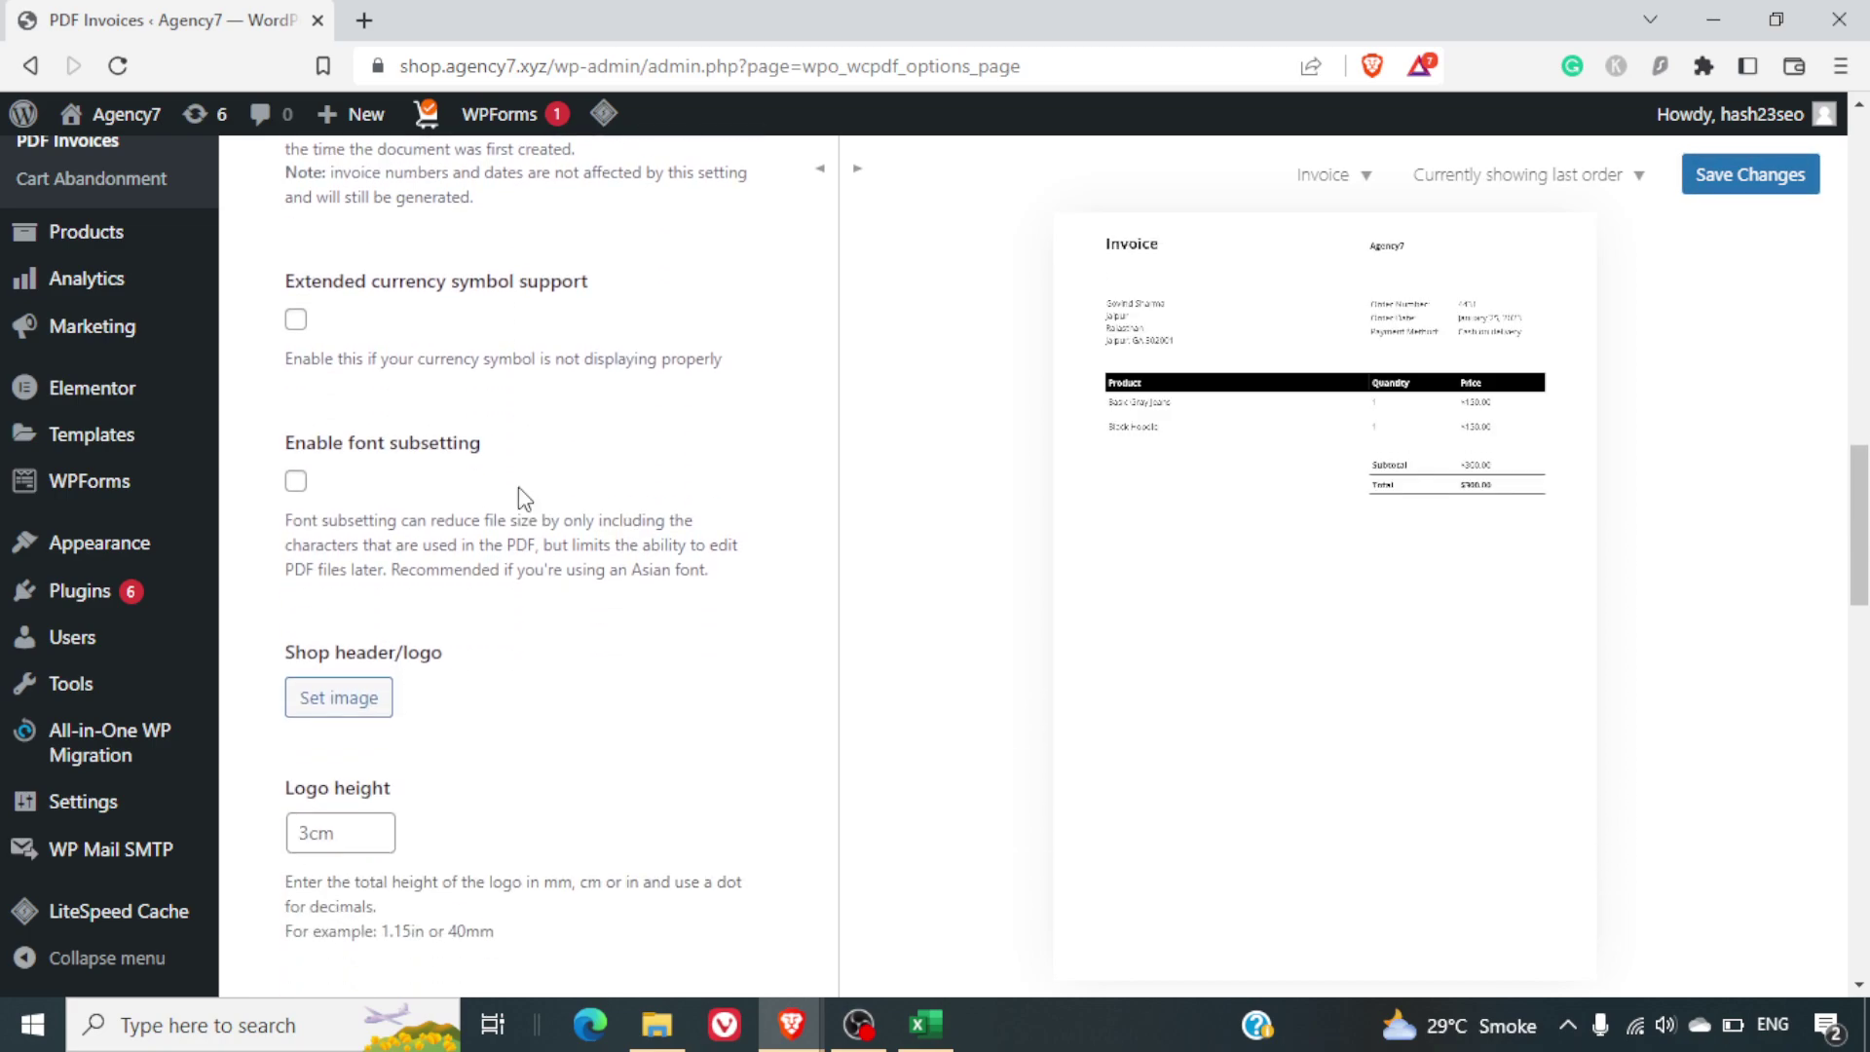
{"action": "scroll", "coordinate": [519, 487], "scroll_direction": "up", "scroll_amount": 5}
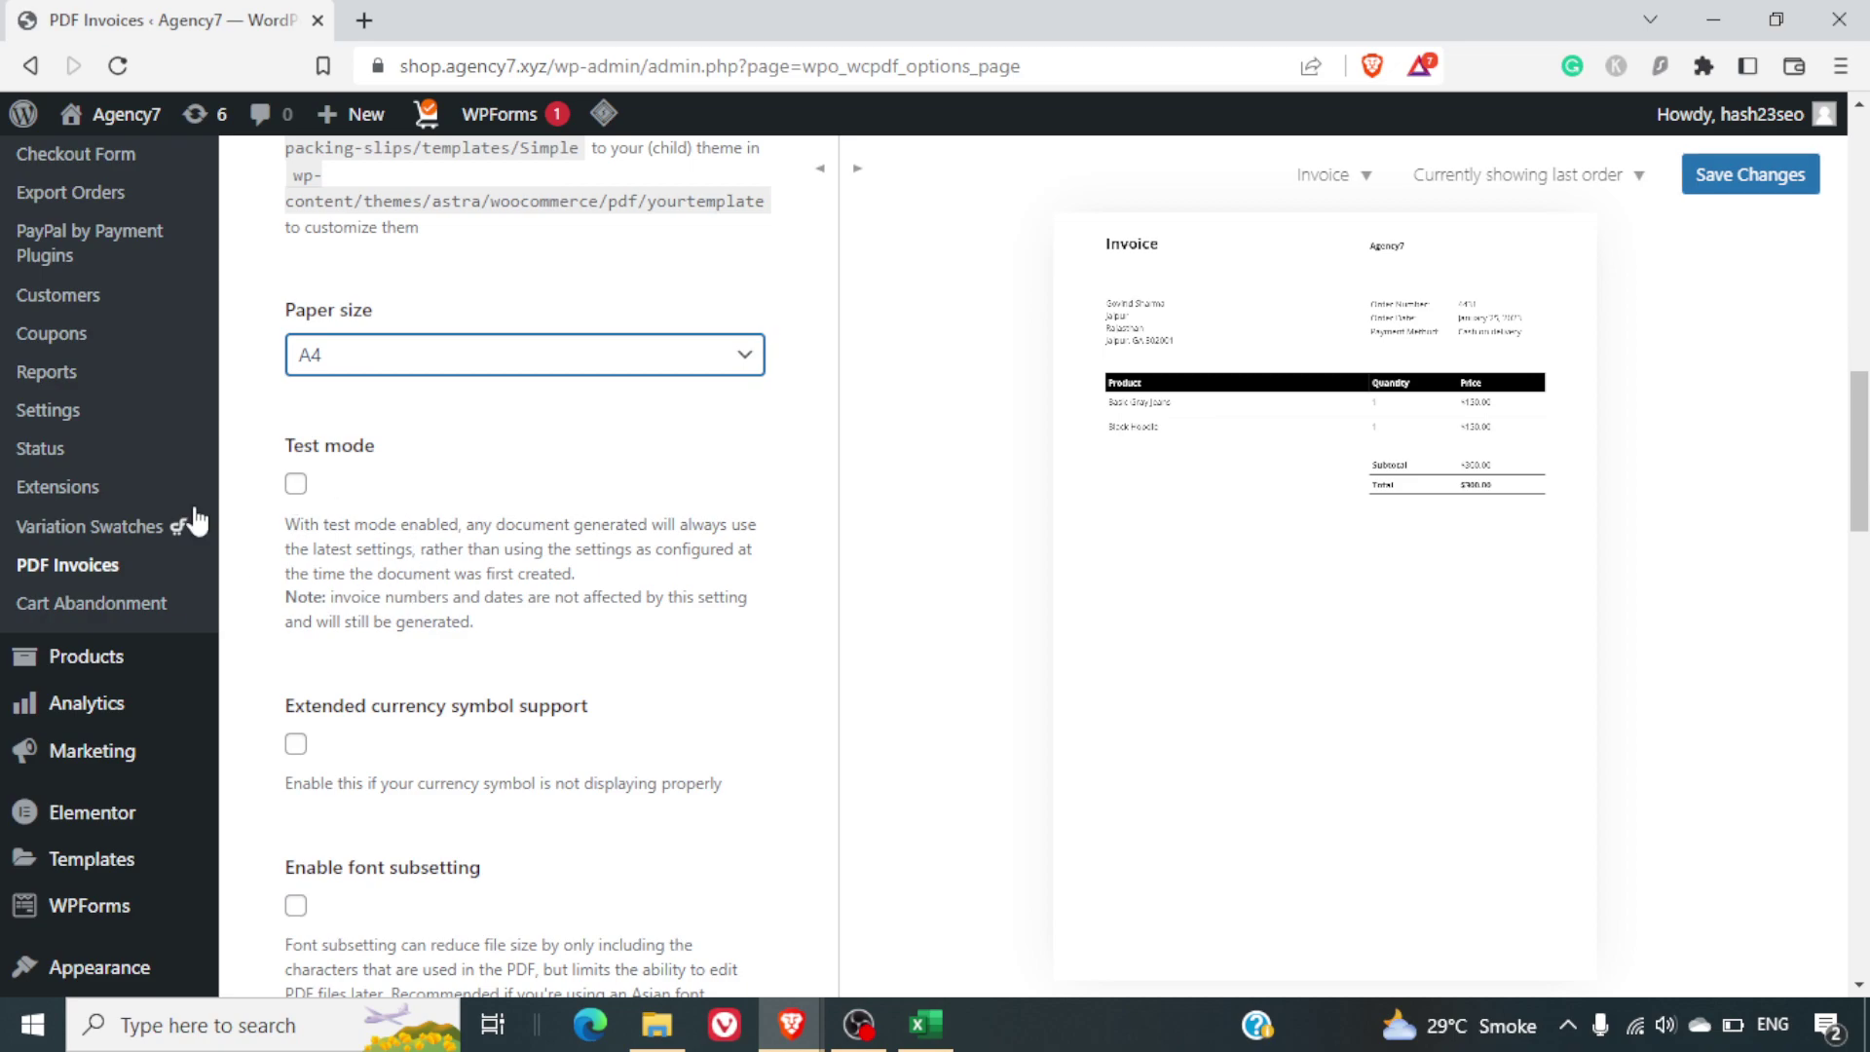
{"action": "scroll", "coordinate": [390, 573], "scroll_direction": "down", "scroll_amount": 3}
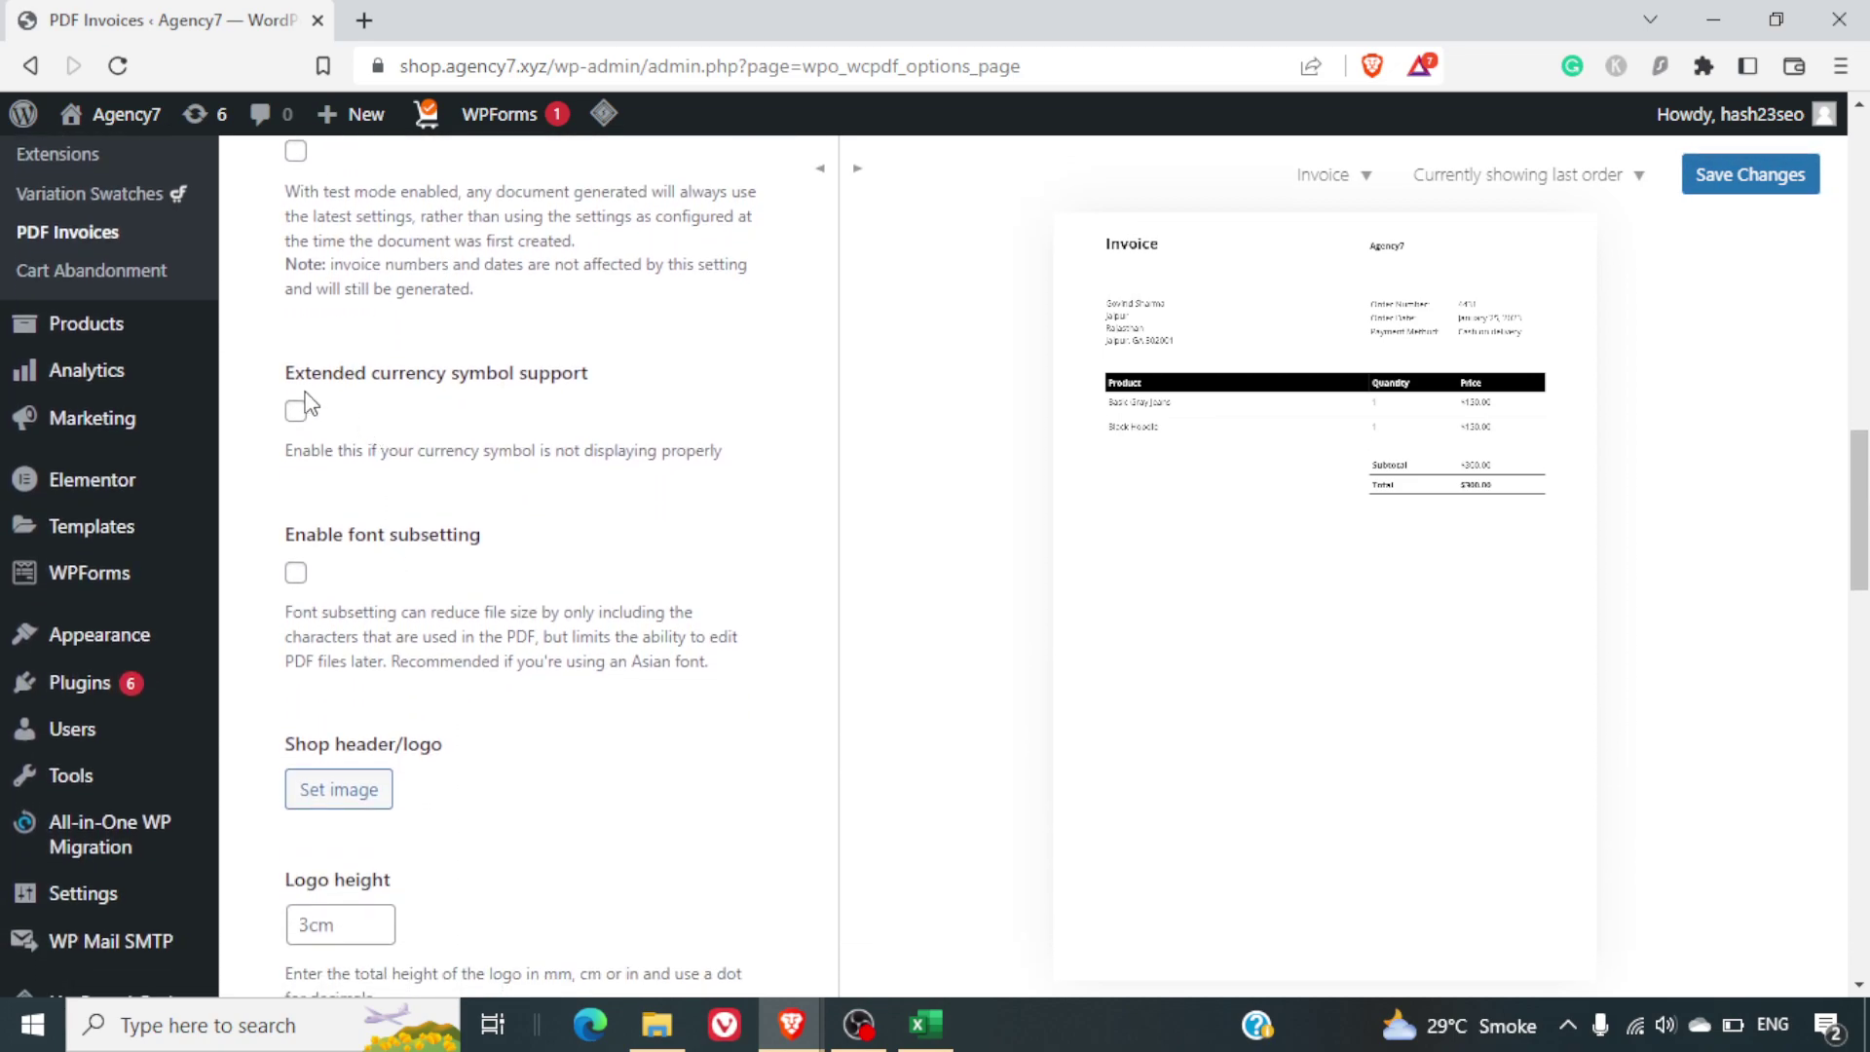
{"action": "left_click", "coordinate": [296, 412]}
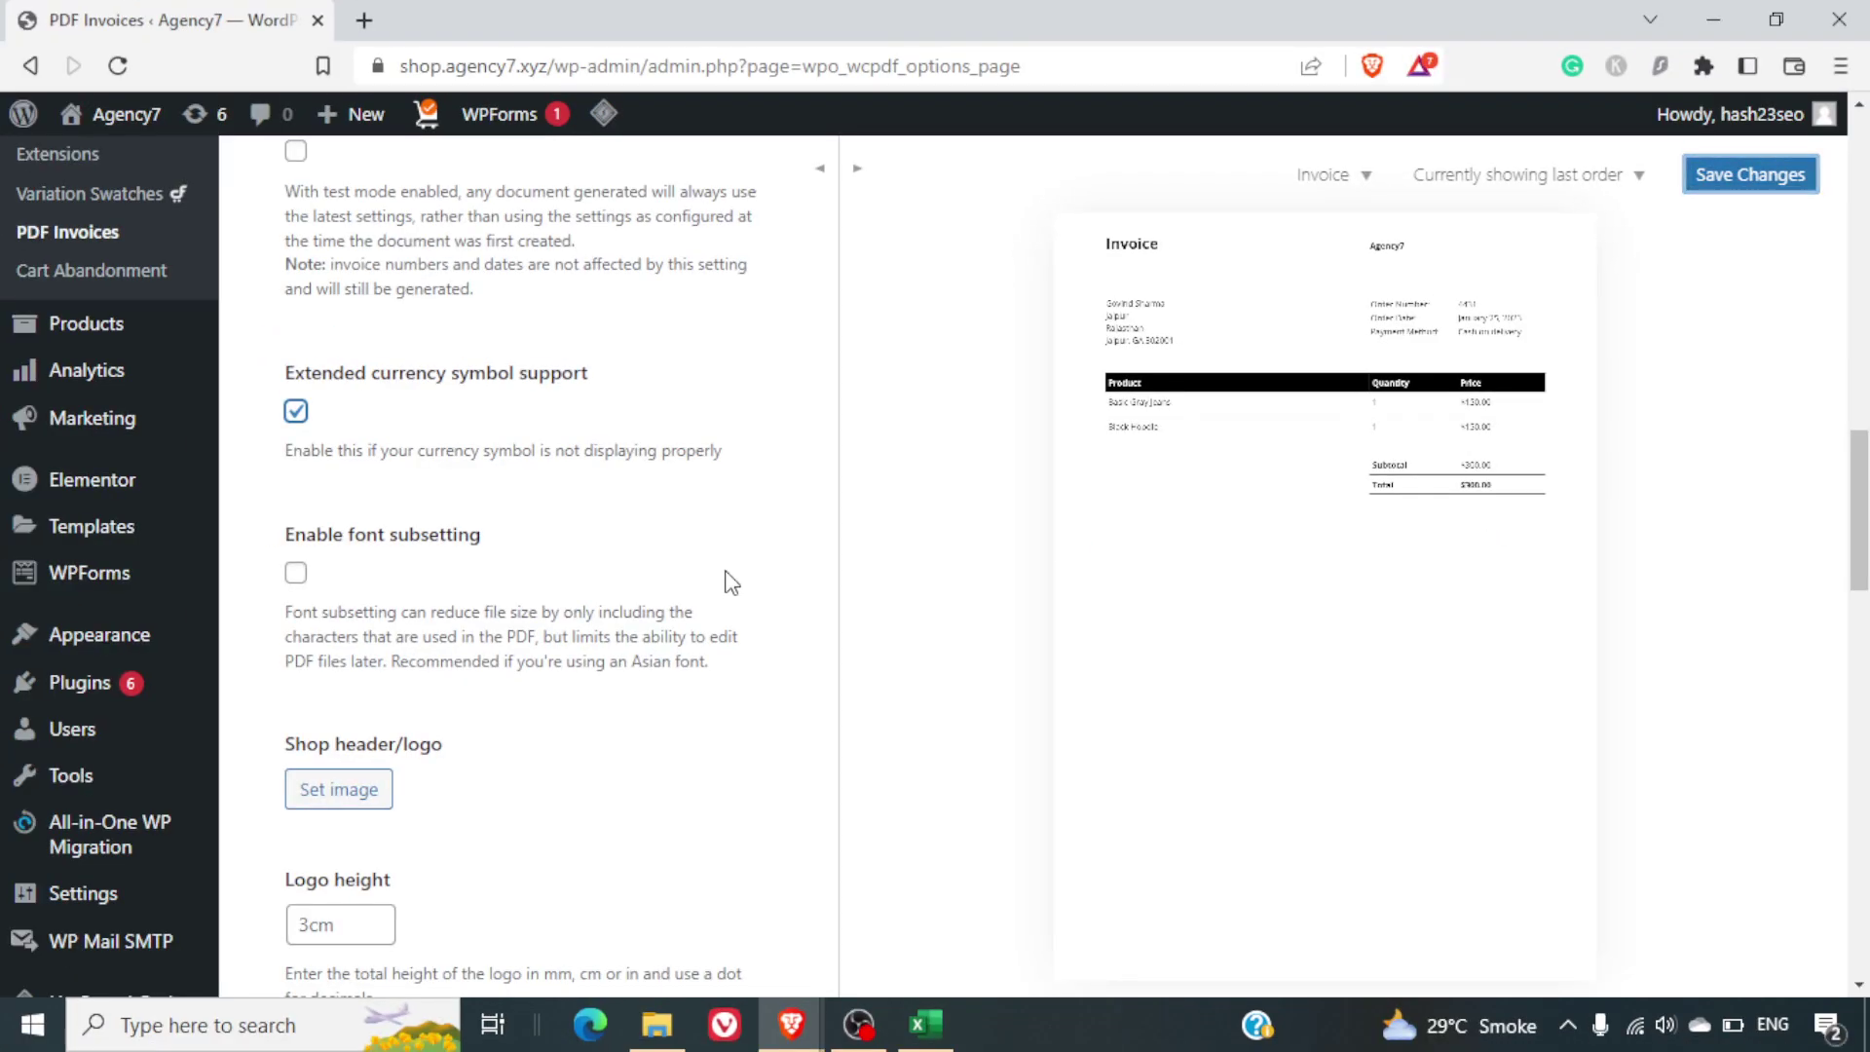
{"action": "scroll", "coordinate": [484, 587], "scroll_direction": "down", "scroll_amount": 2}
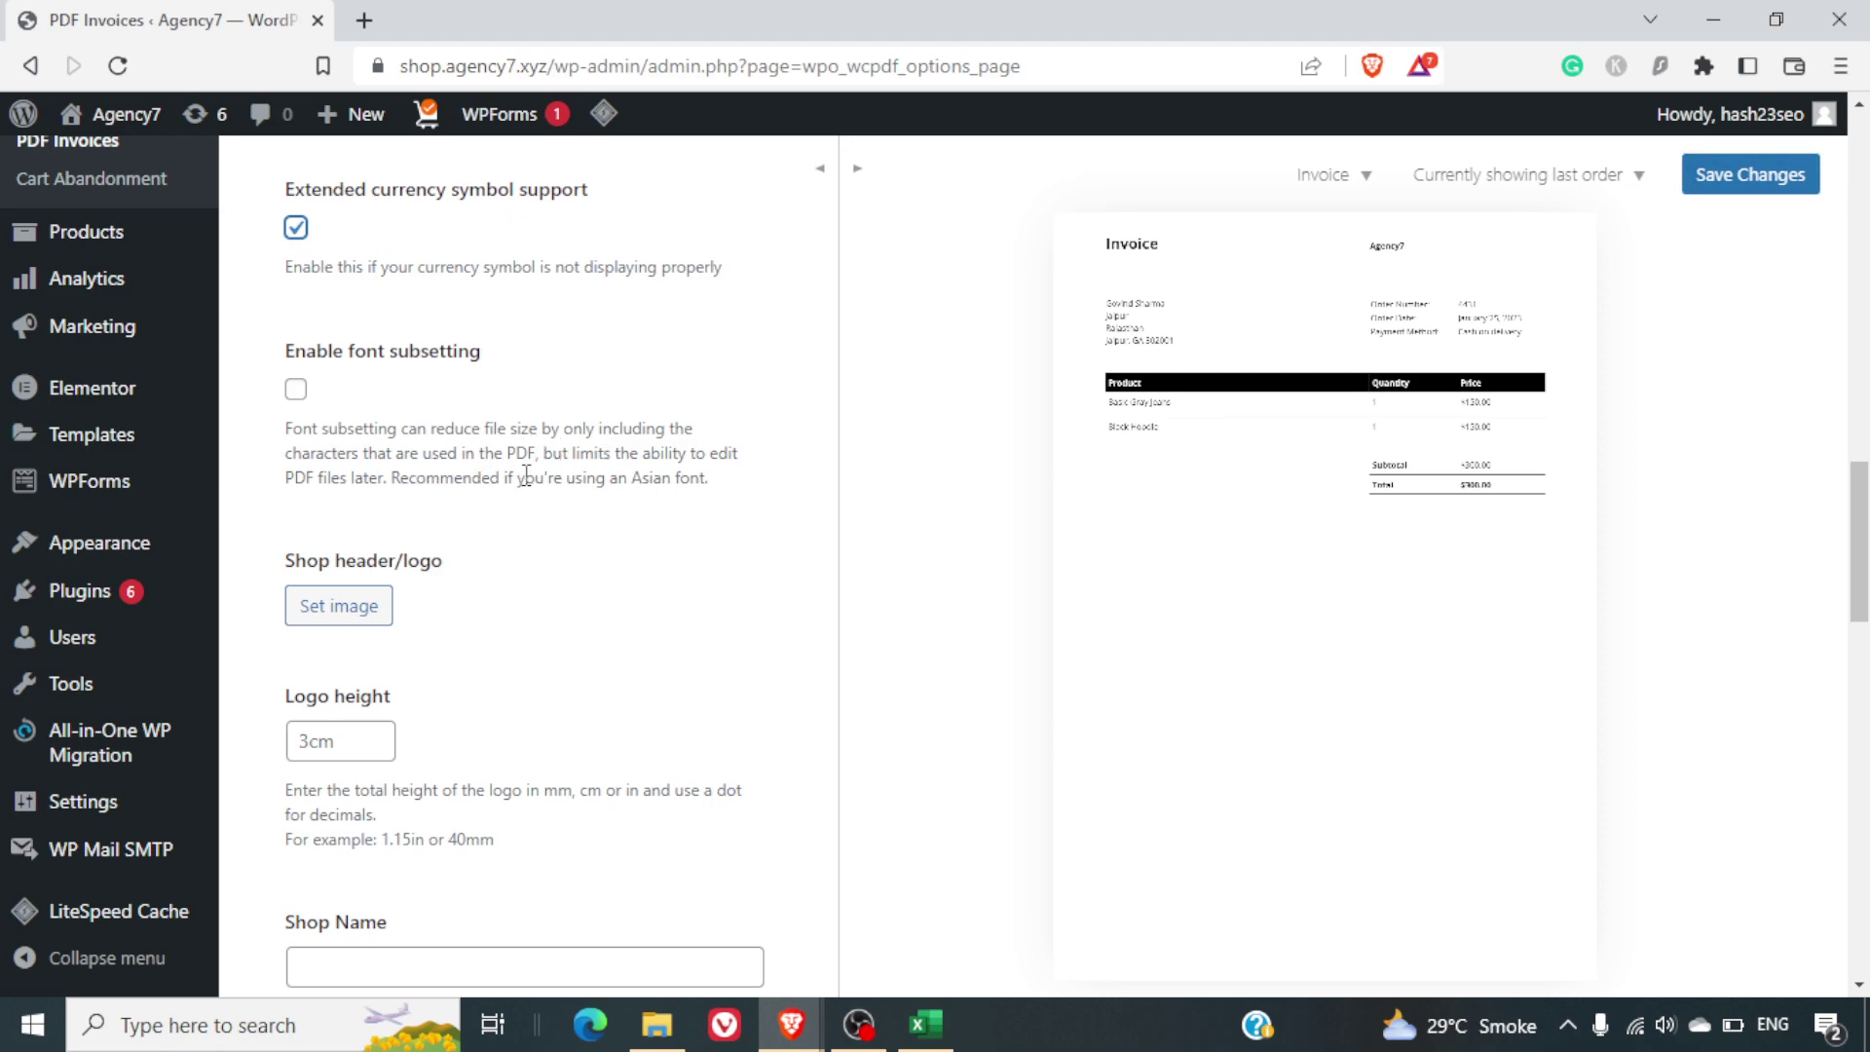
{"action": "left_click", "coordinate": [296, 391]}
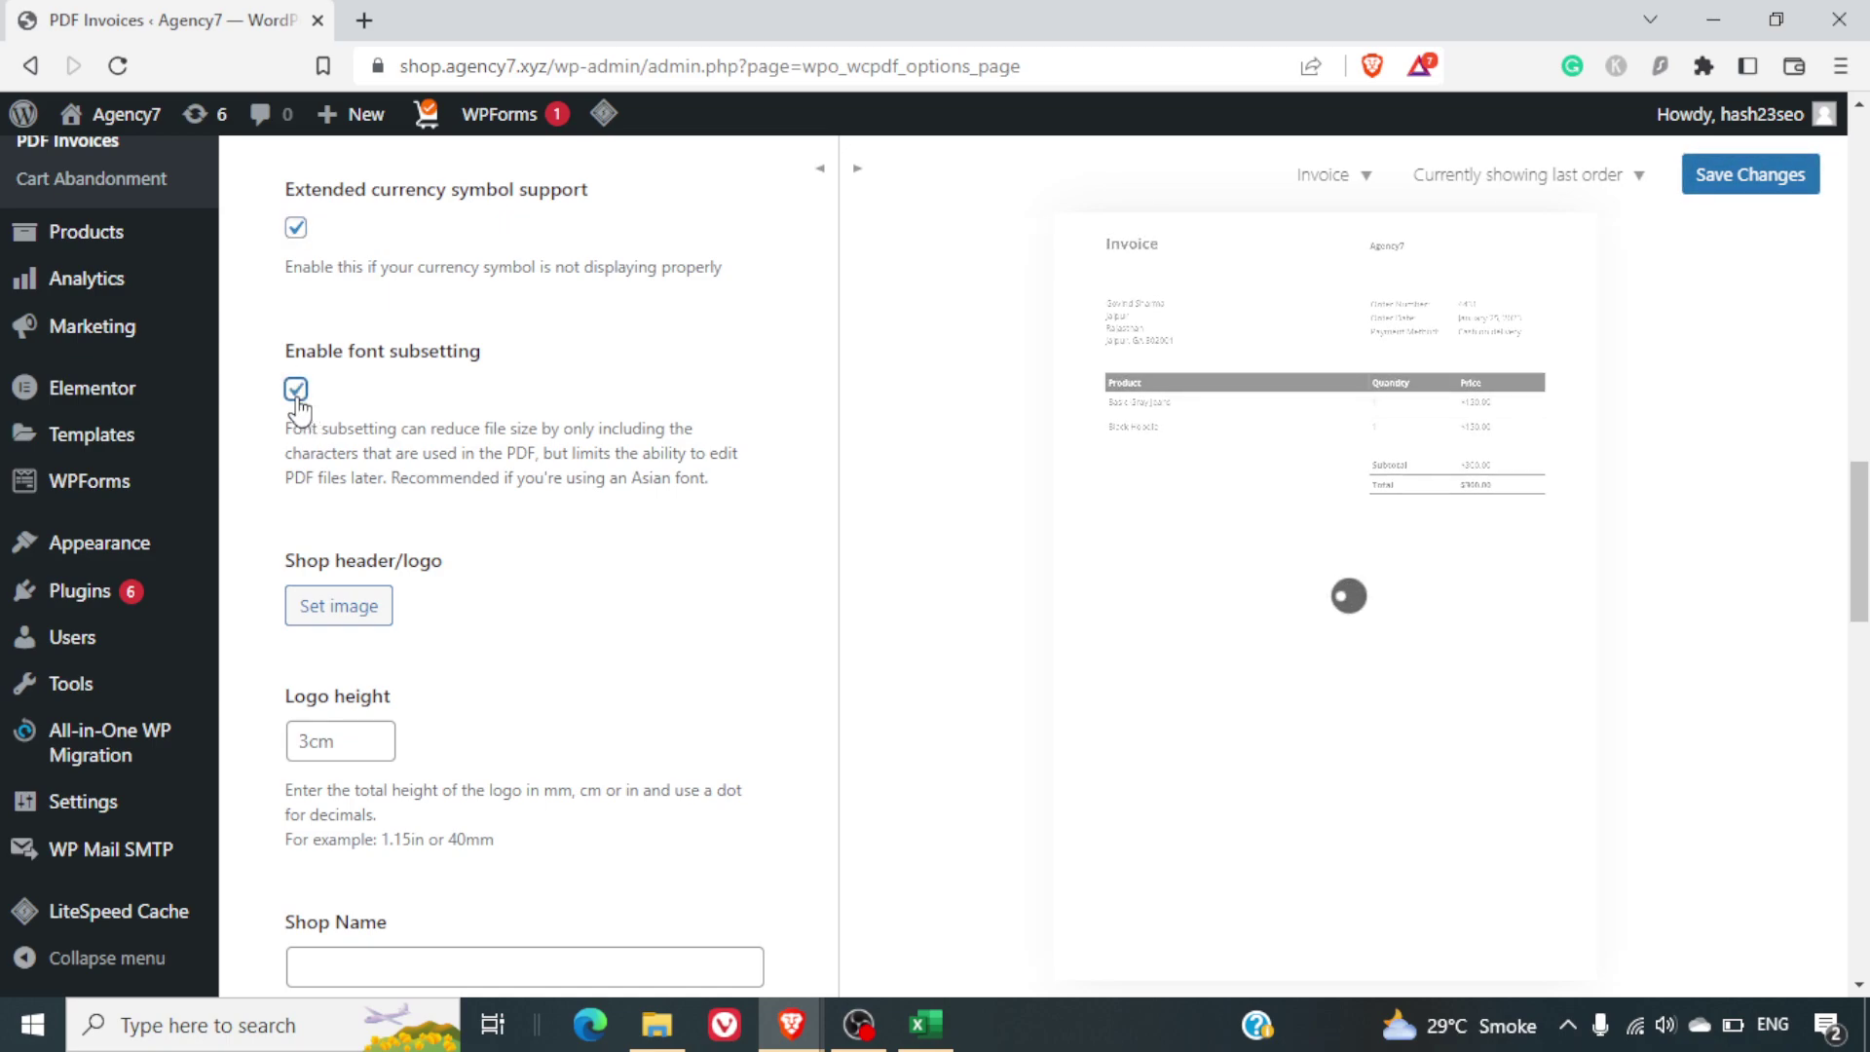
{"action": "scroll", "coordinate": [490, 523], "scroll_direction": "down", "scroll_amount": 2}
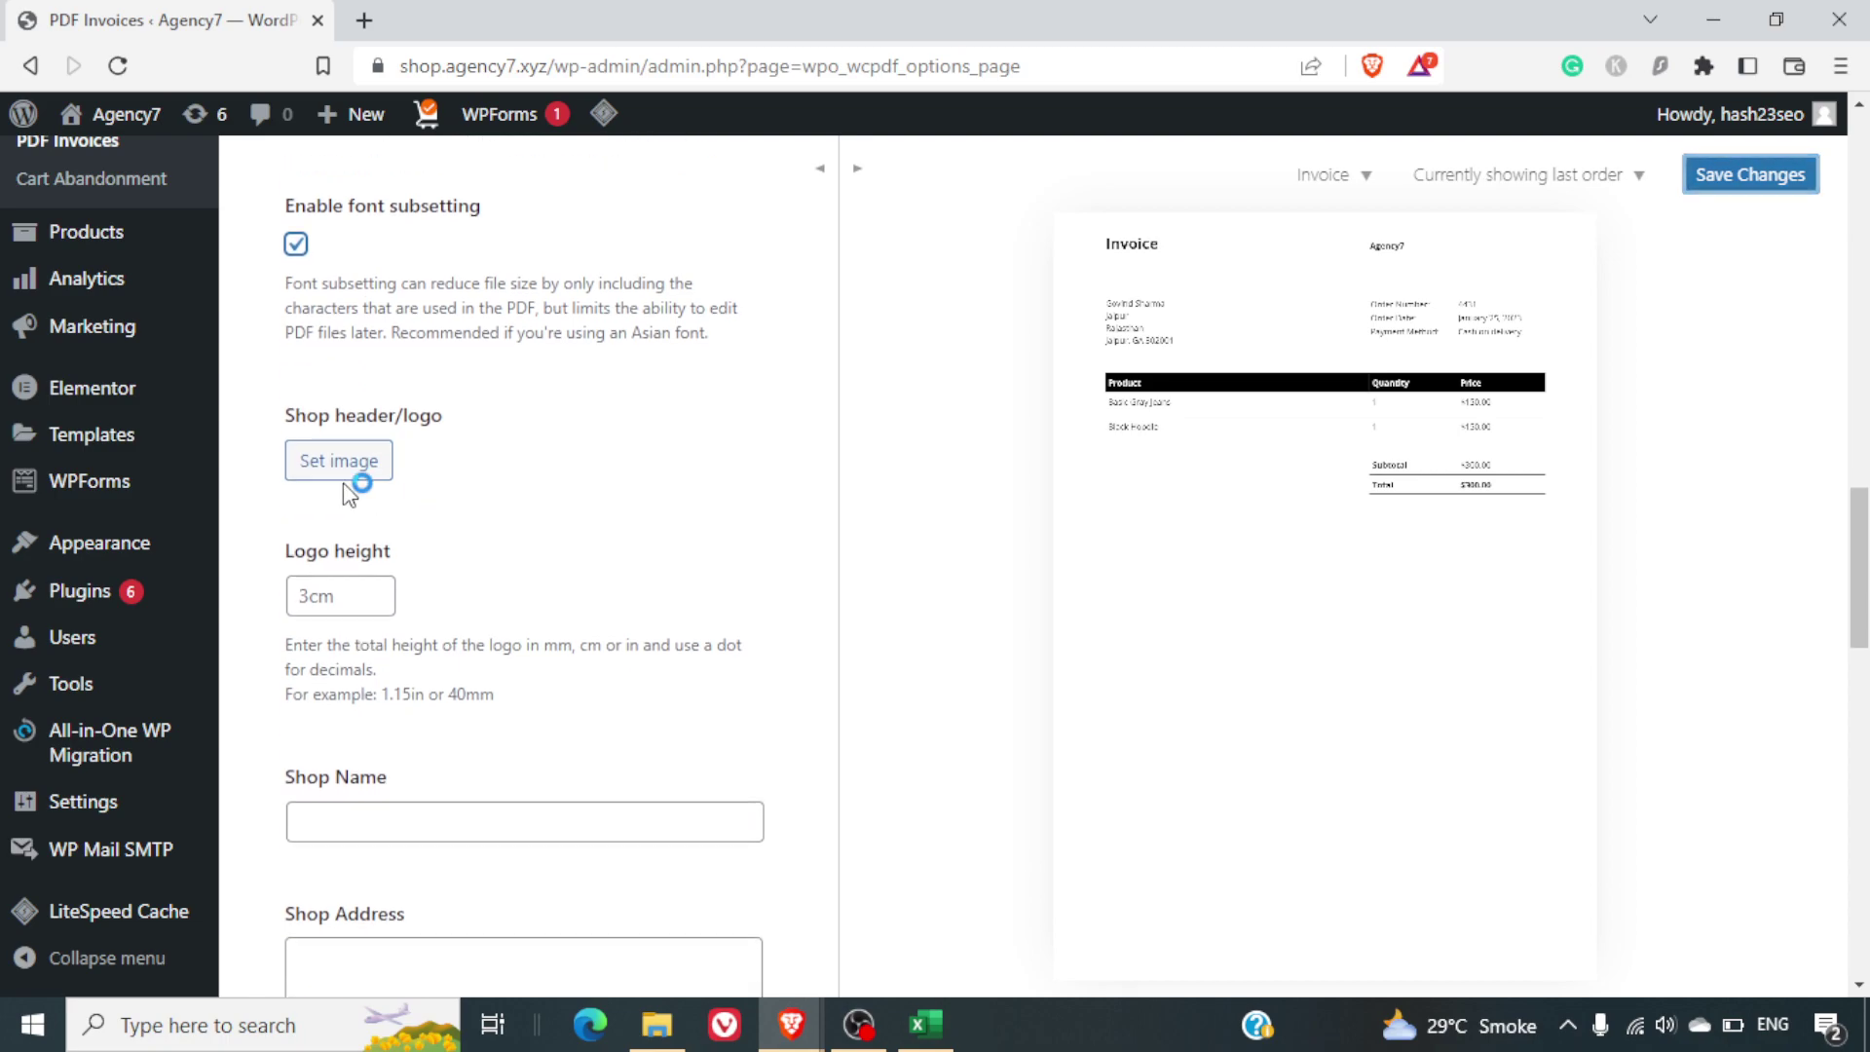
- Search the Media Library for 'logo' and set the DNK image as the shop header logo
{"action": "left_click", "coordinate": [365, 474]}
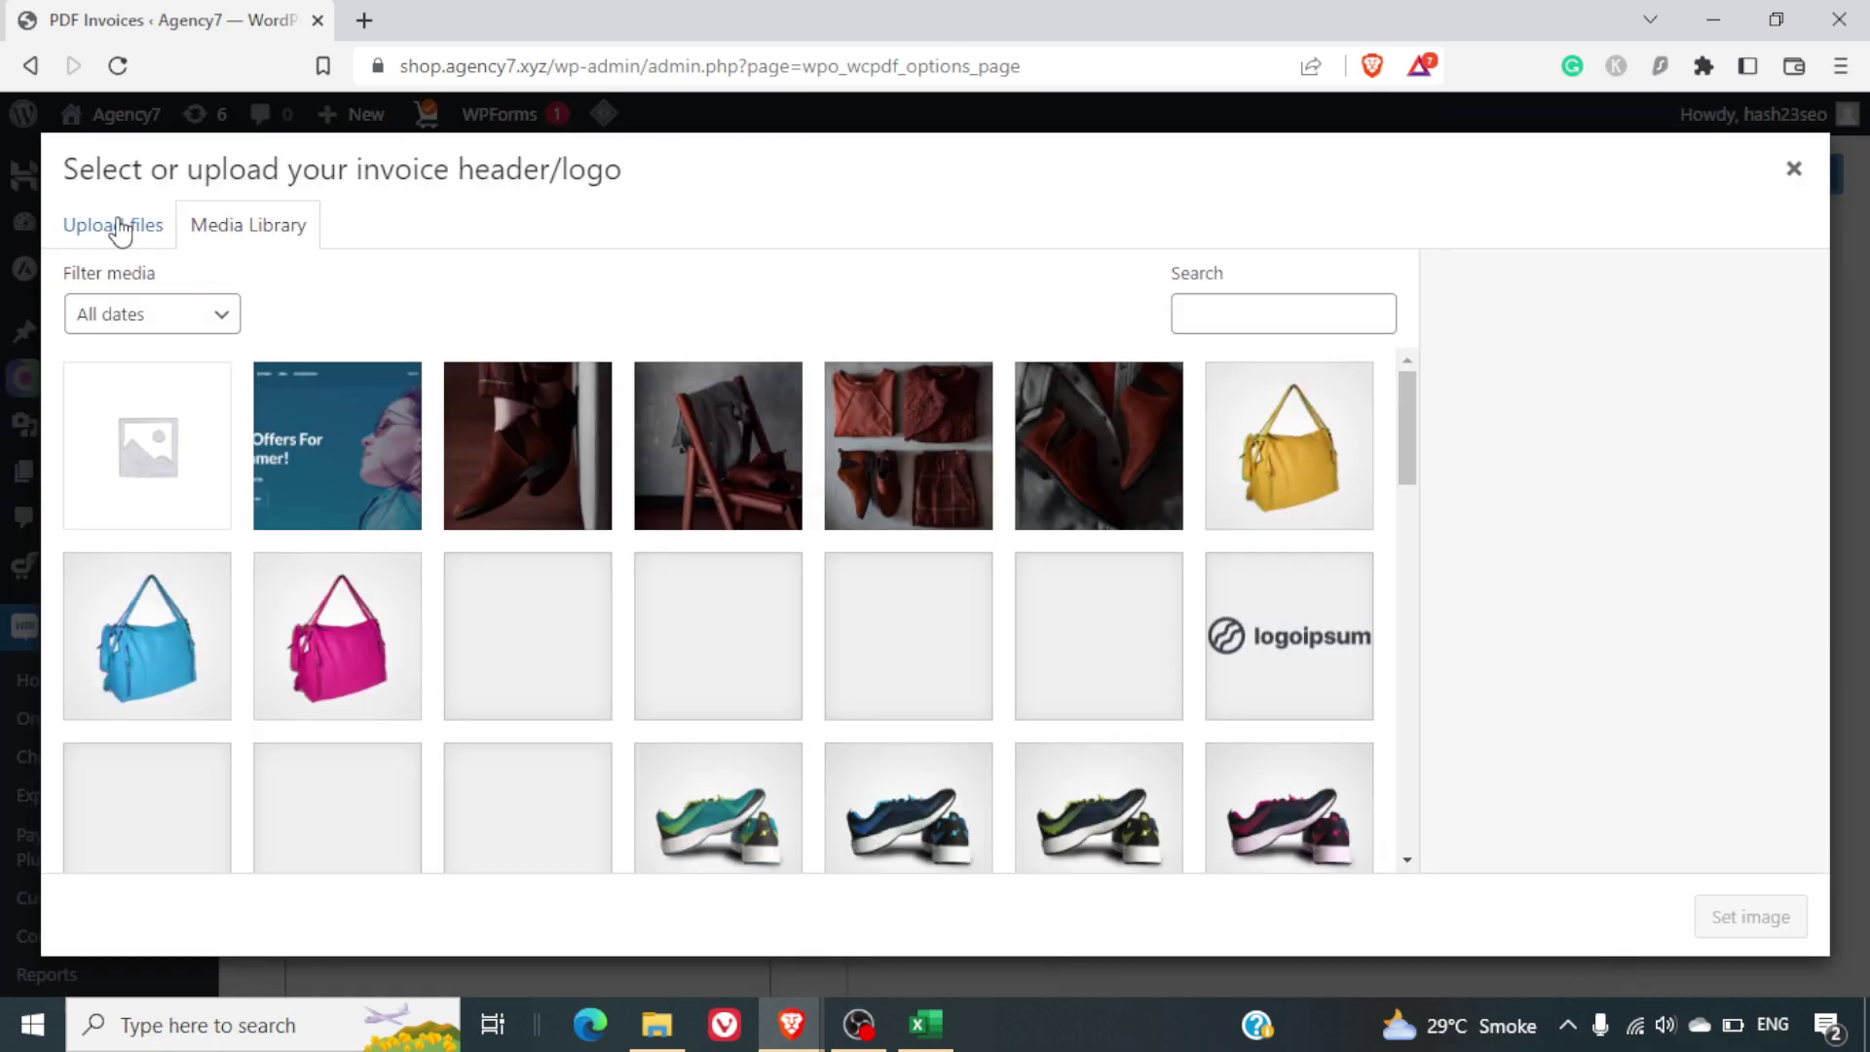
{"action": "scroll", "coordinate": [426, 516], "scroll_direction": "down", "scroll_amount": 15}
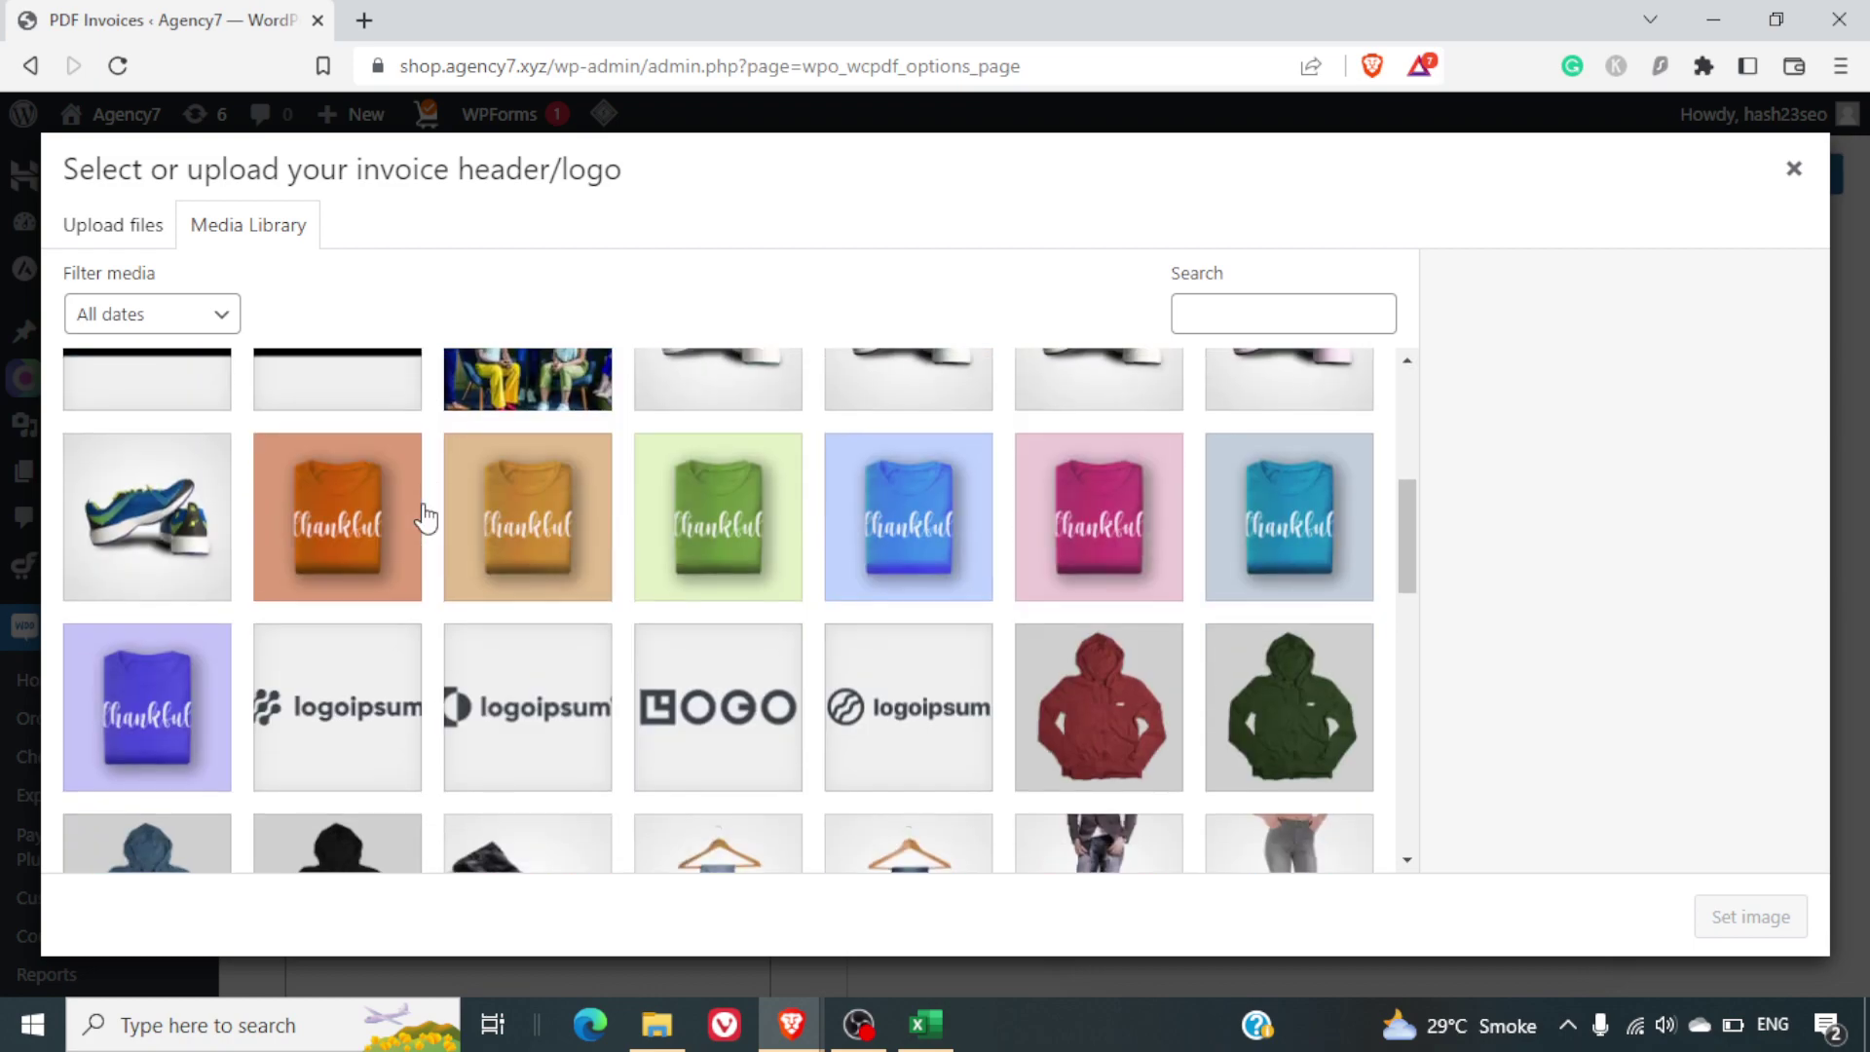
{"action": "scroll", "coordinate": [426, 516], "scroll_direction": "up", "scroll_amount": 15}
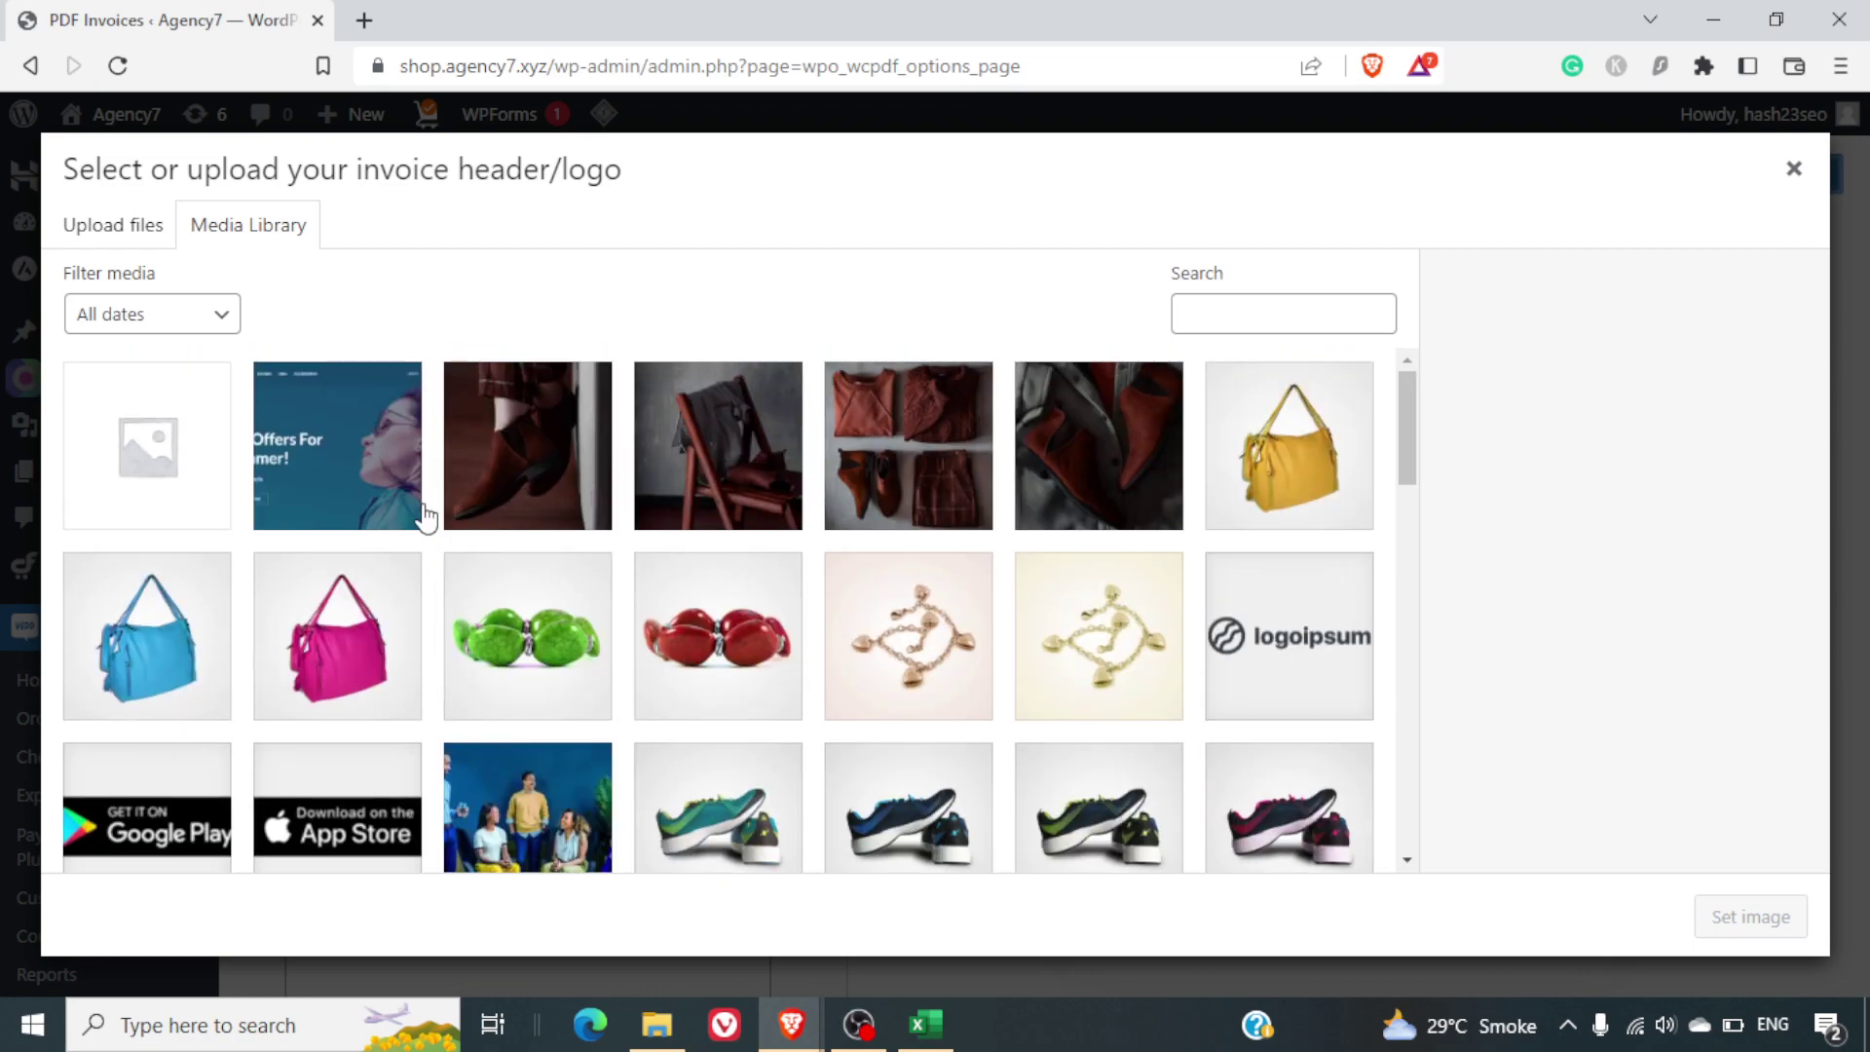
{"action": "left_click", "coordinate": [1280, 314]}
{"action": "type", "text": "logo"}
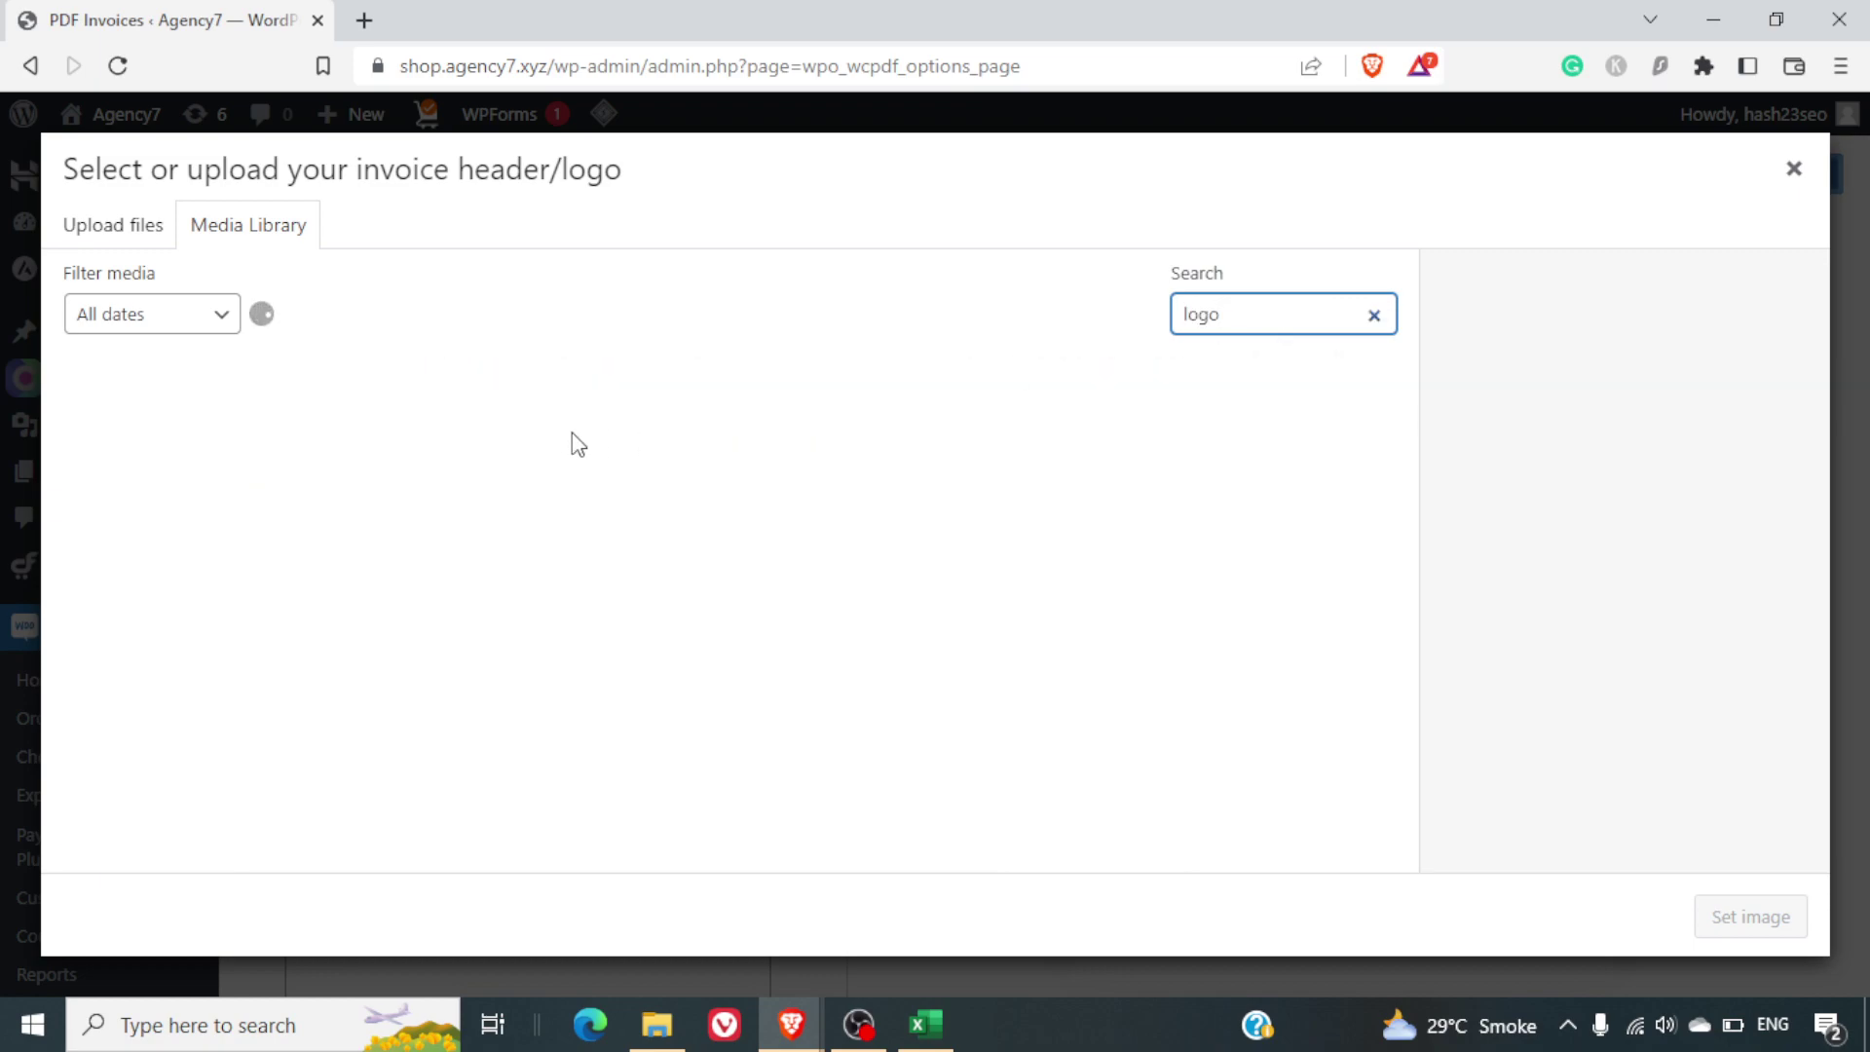
{"action": "left_click", "coordinate": [133, 653]}
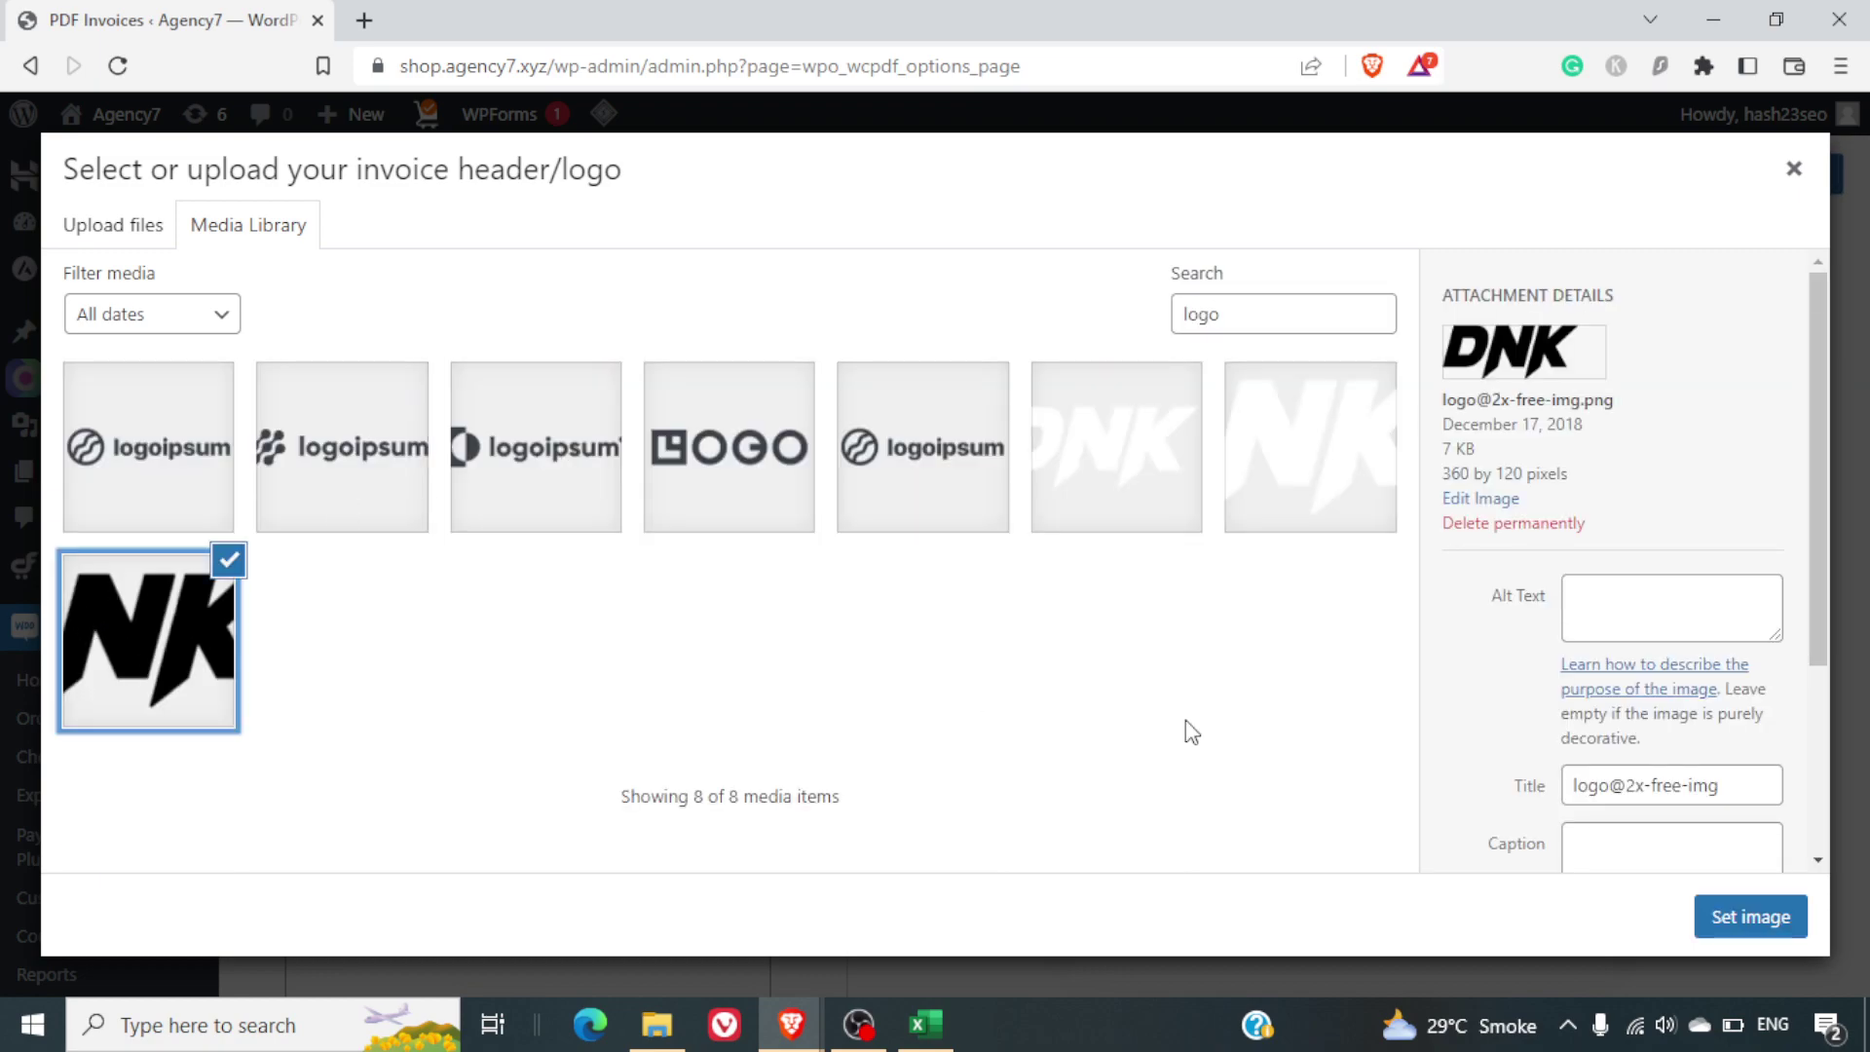
{"action": "left_click", "coordinate": [1758, 923]}
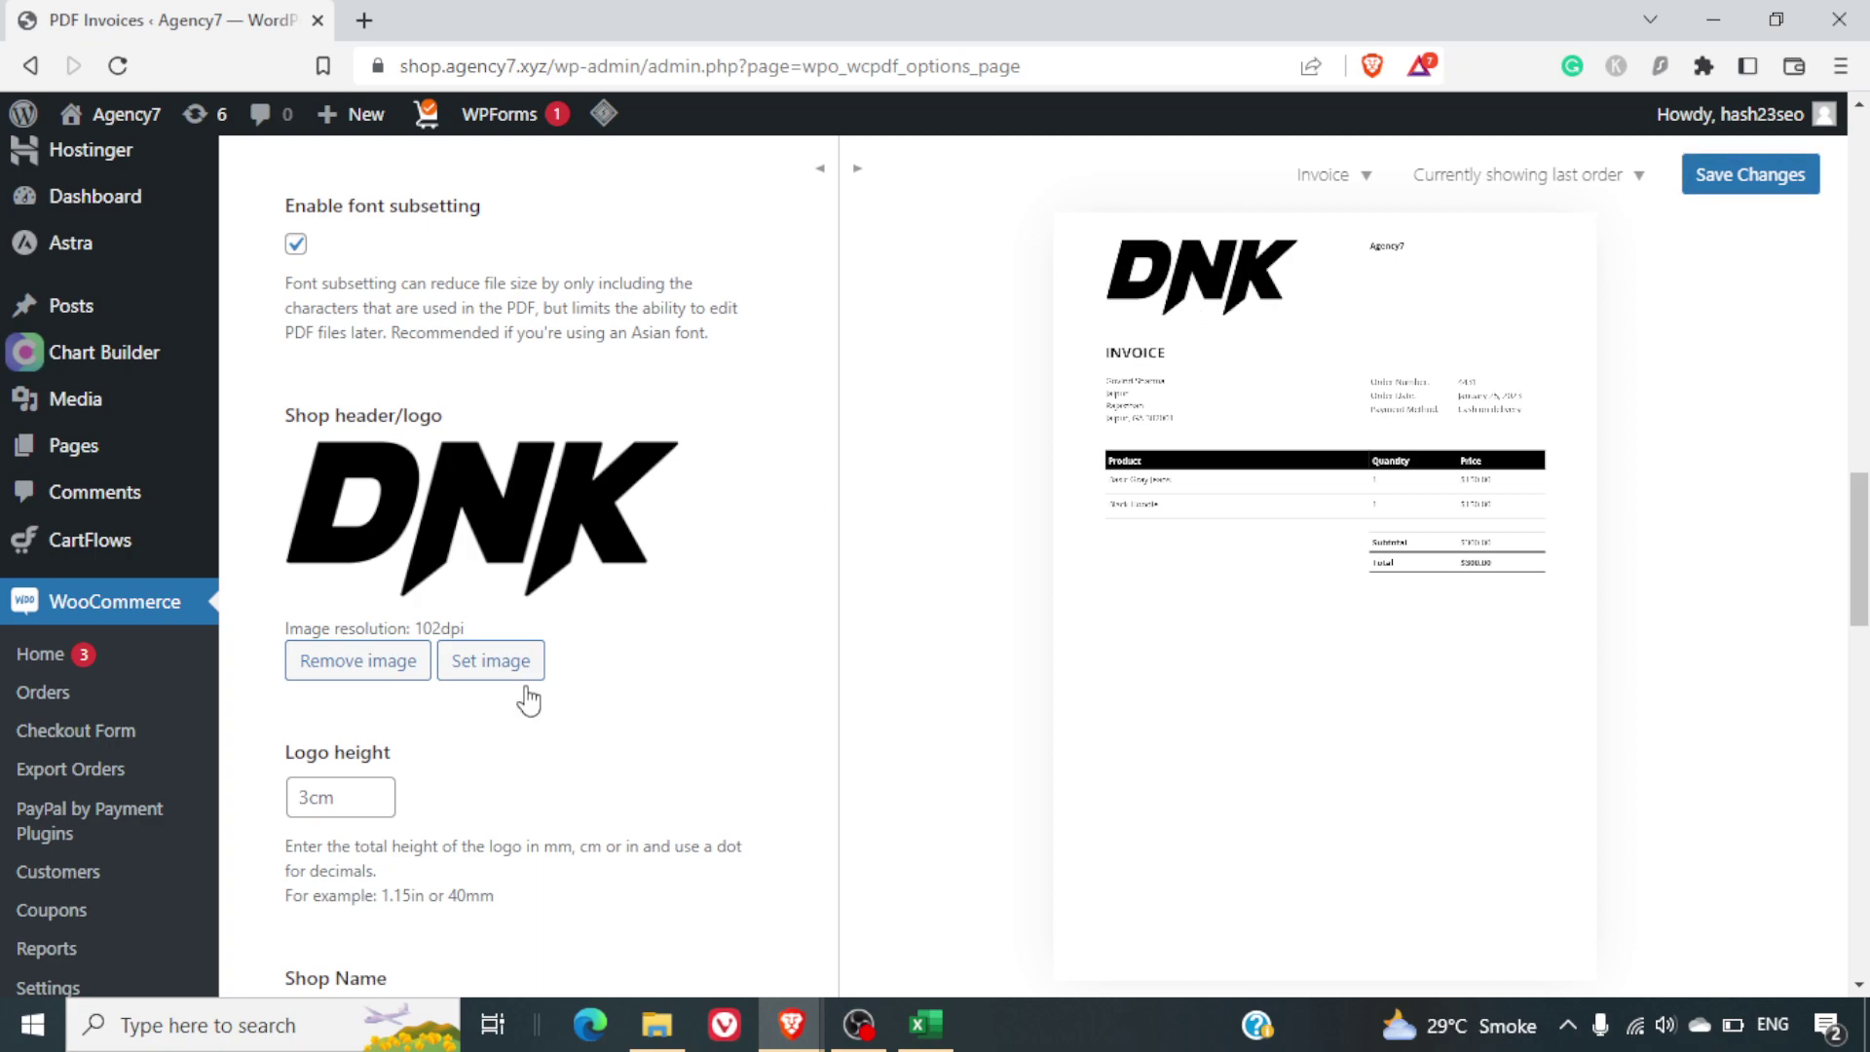
- Change the invoice logo height from 3cm to 2cm and refresh the preview
{"action": "scroll", "coordinate": [517, 700], "scroll_direction": "down", "scroll_amount": 2}
{"action": "scroll", "coordinate": [516, 700], "scroll_direction": "down", "scroll_amount": 2}
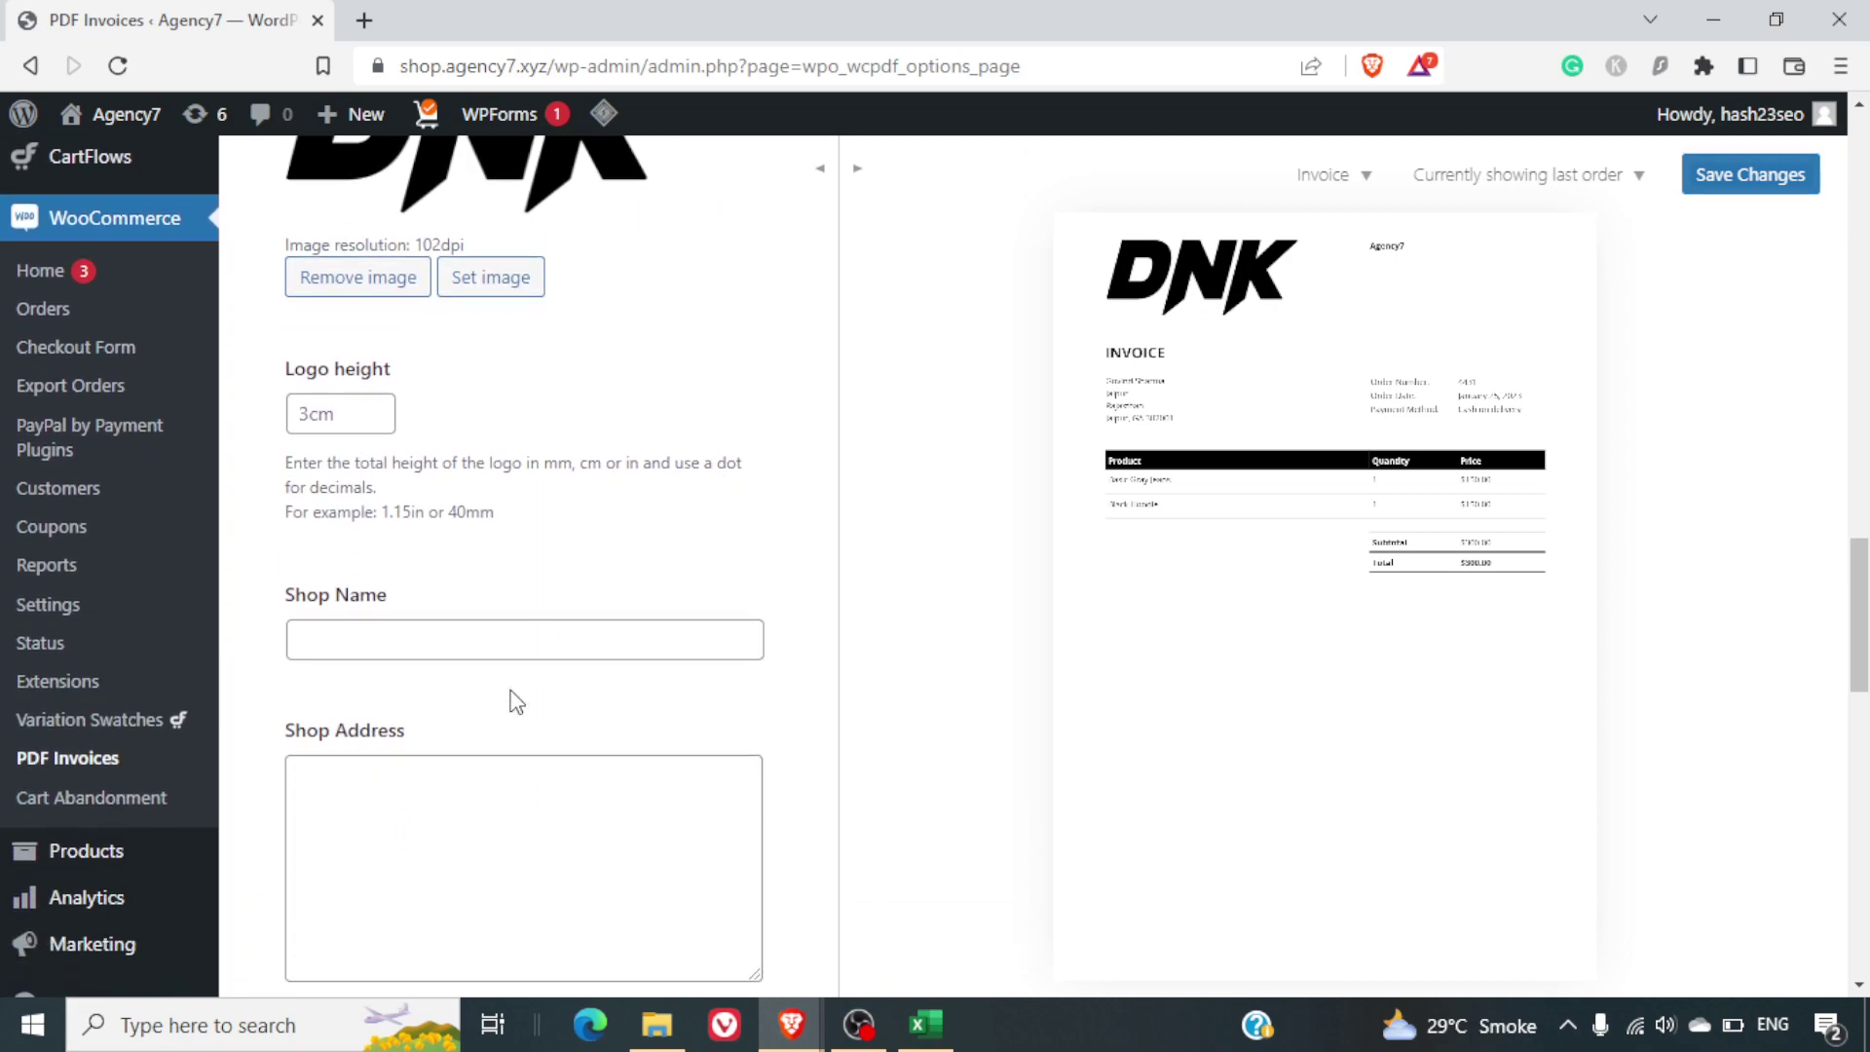
{"action": "left_click", "coordinate": [311, 417]}
{"action": "left_click", "coordinate": [480, 510]}
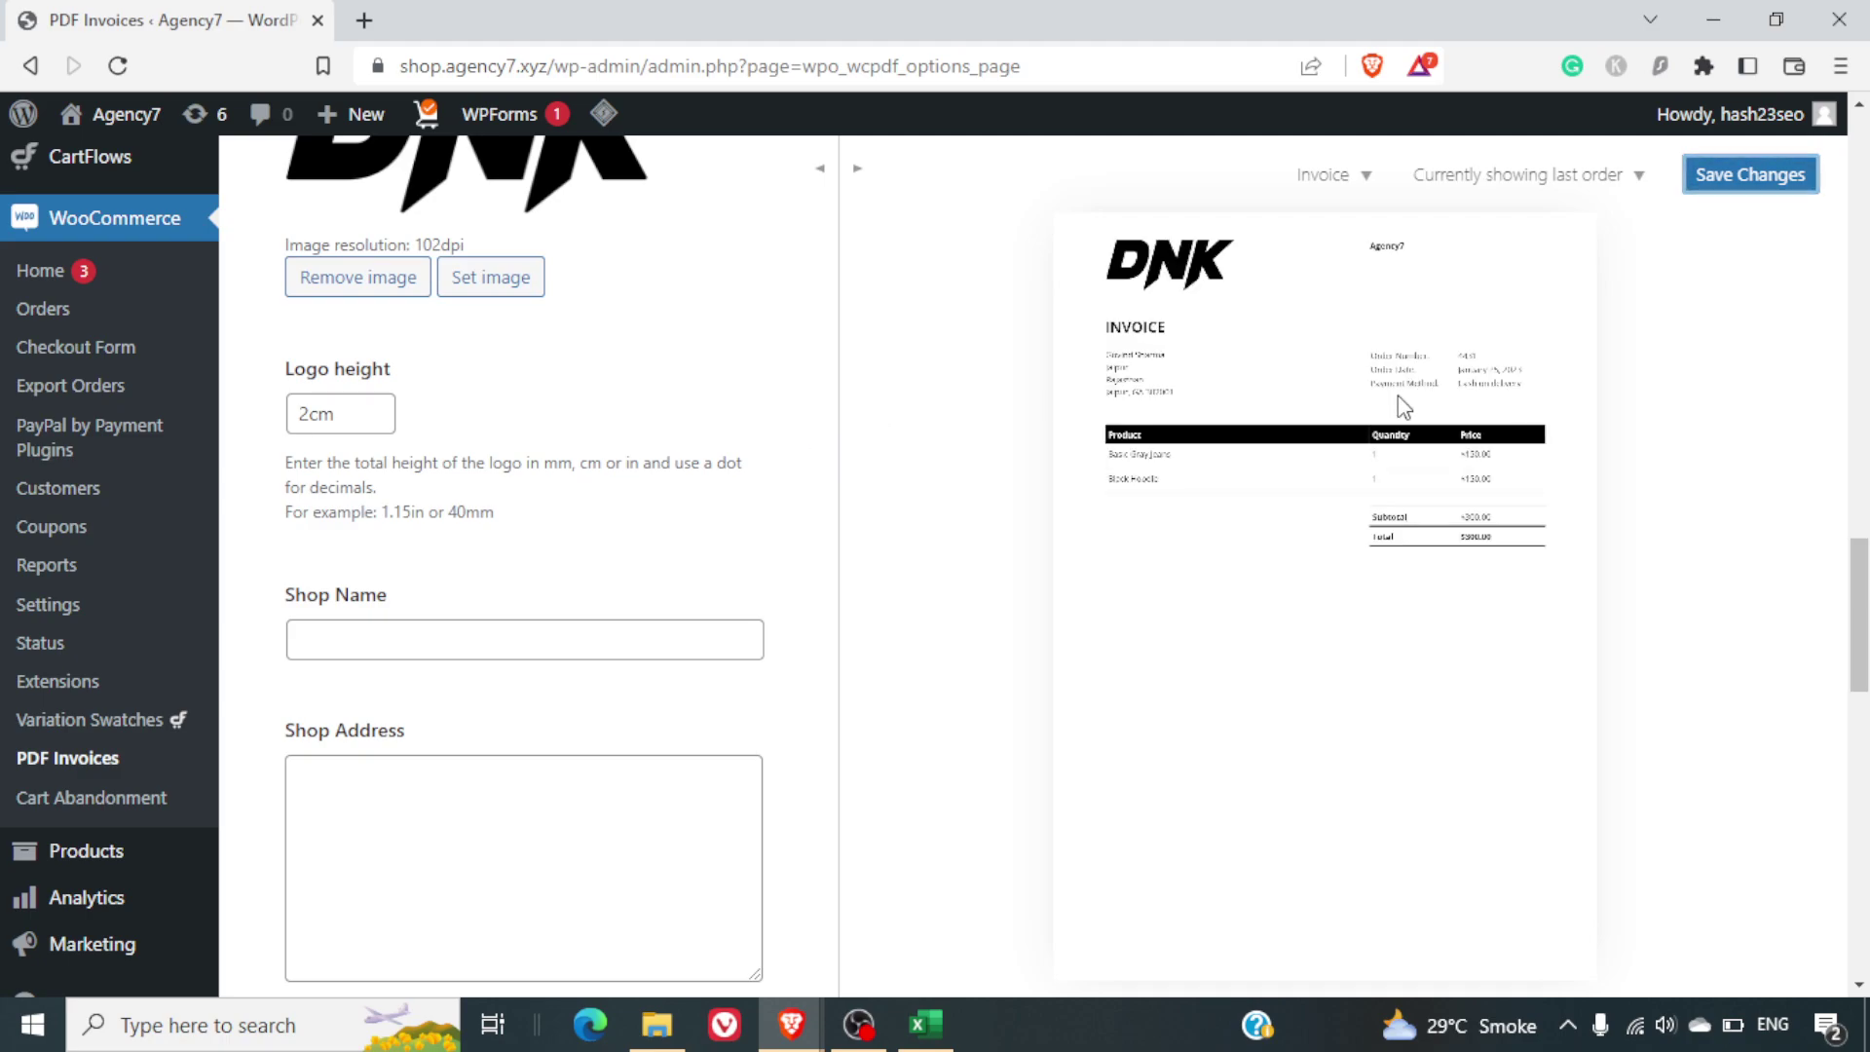
- Fill the shop name with DNK Stores, then visit the shop address and footer fields
{"action": "scroll", "coordinate": [745, 460], "scroll_direction": "down", "scroll_amount": 1}
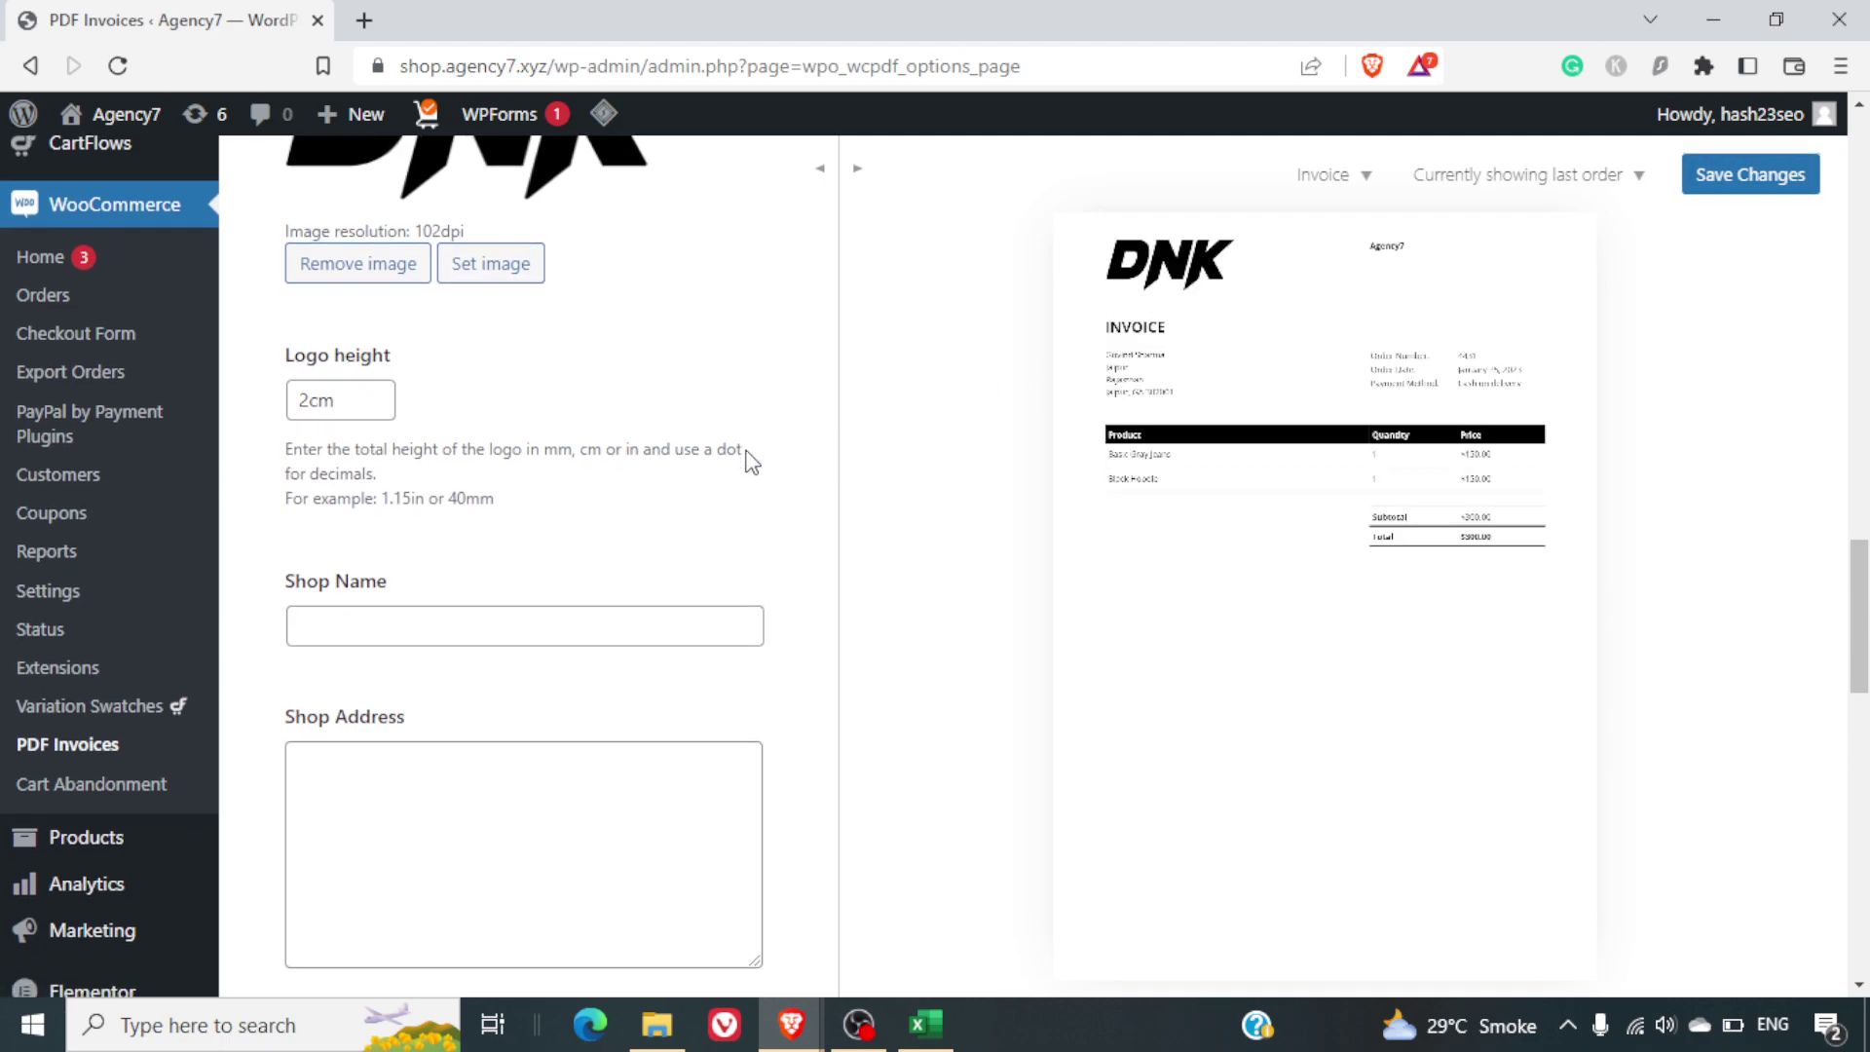
{"action": "left_click", "coordinate": [599, 558]}
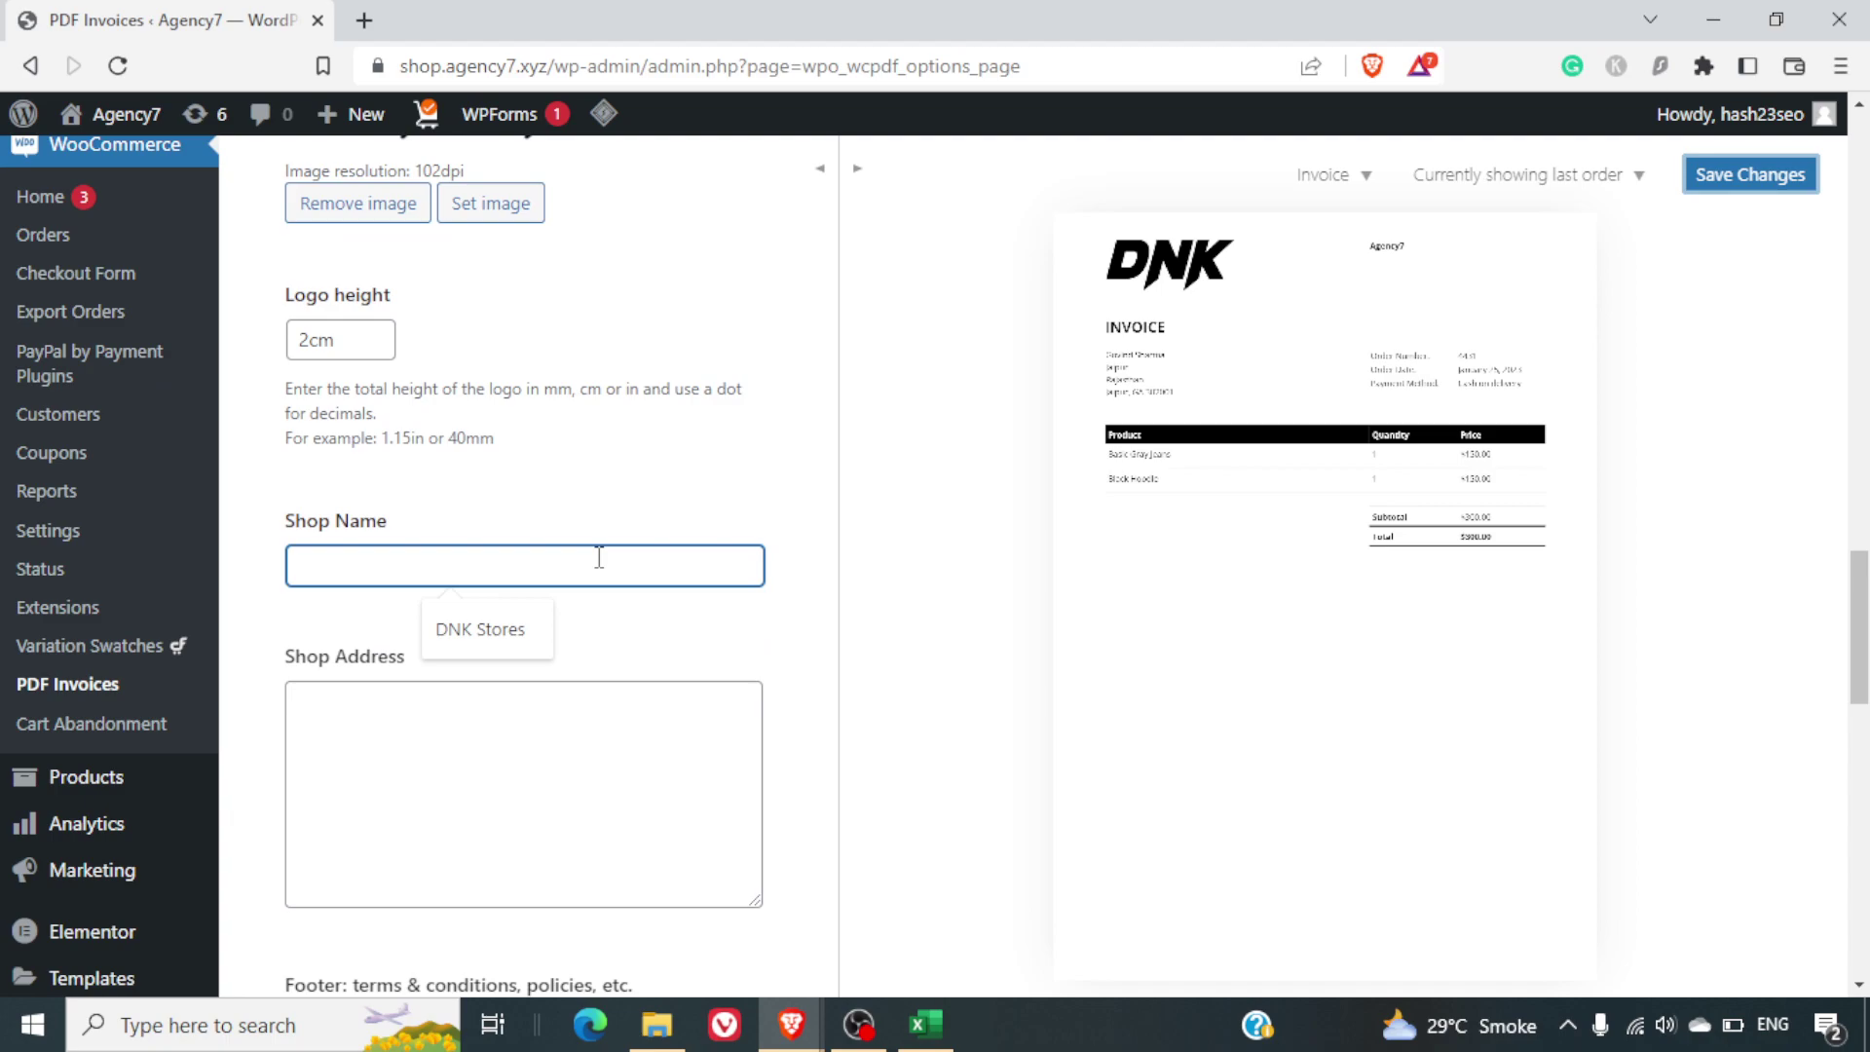
{"action": "left_click", "coordinate": [485, 645]}
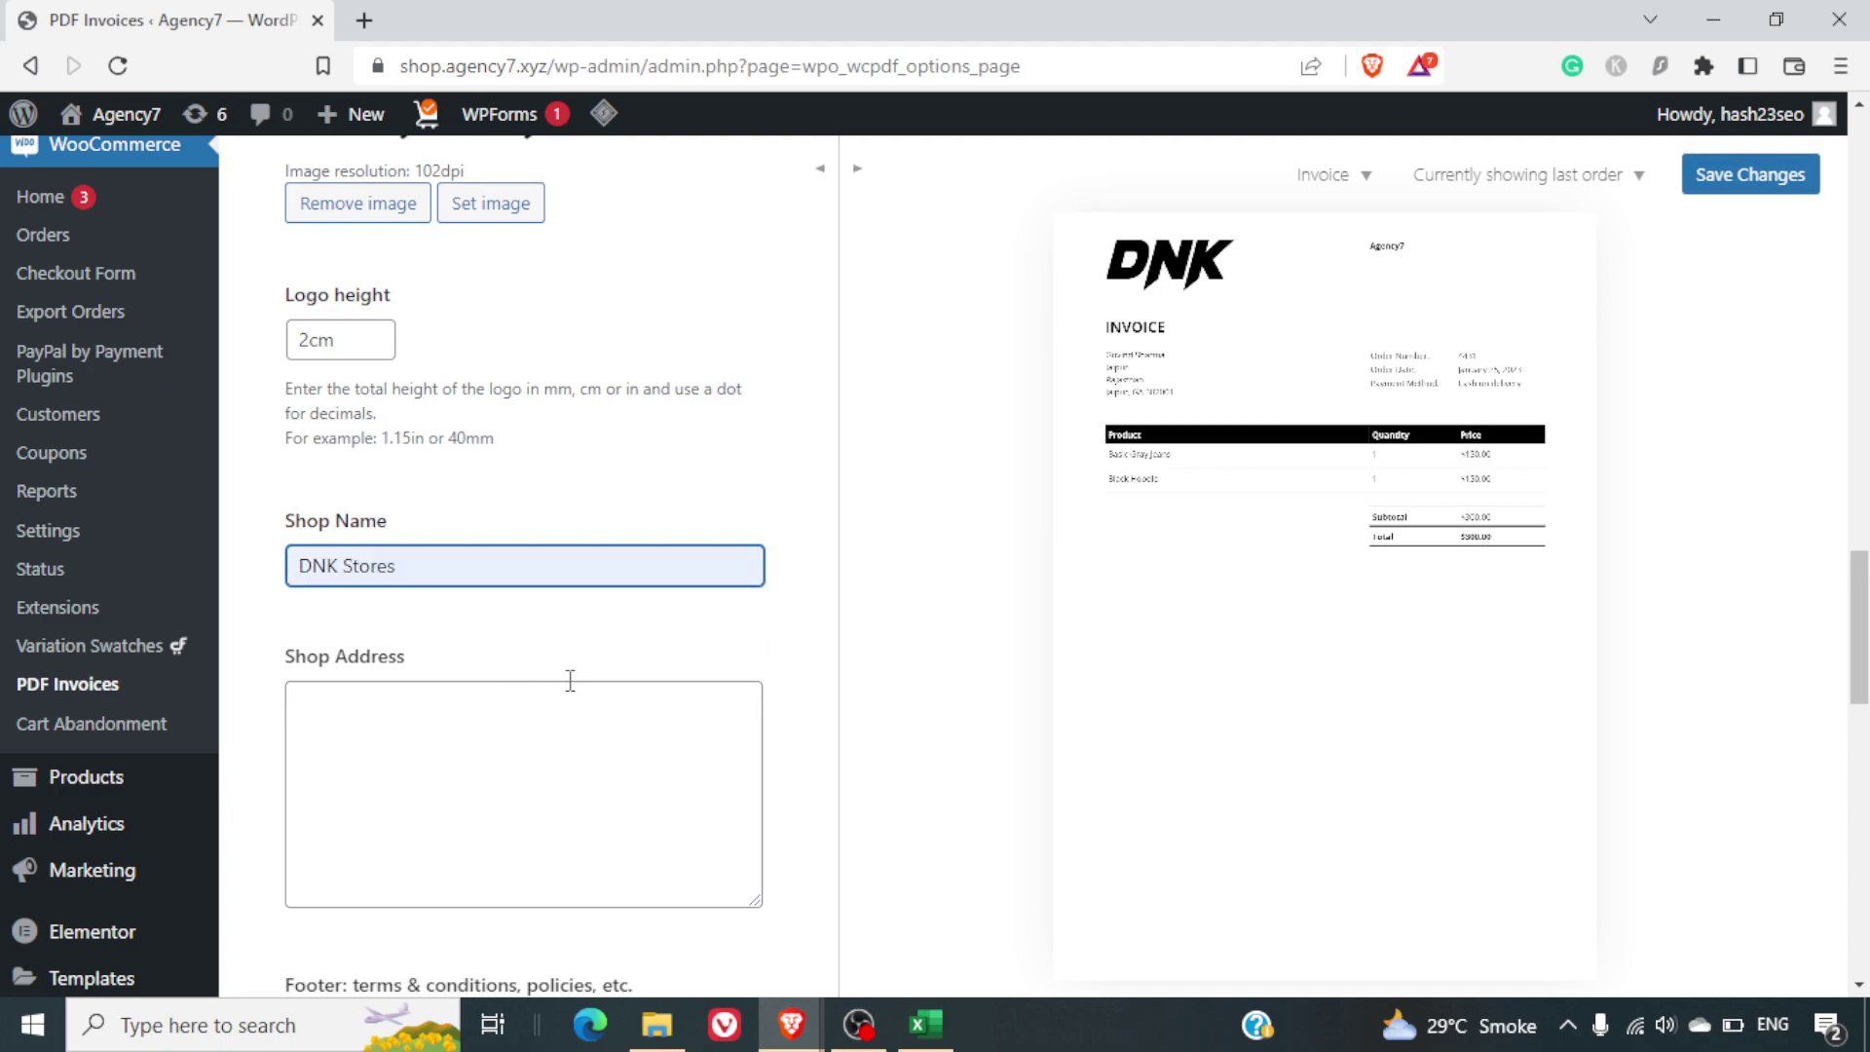
{"action": "left_click", "coordinate": [555, 752]}
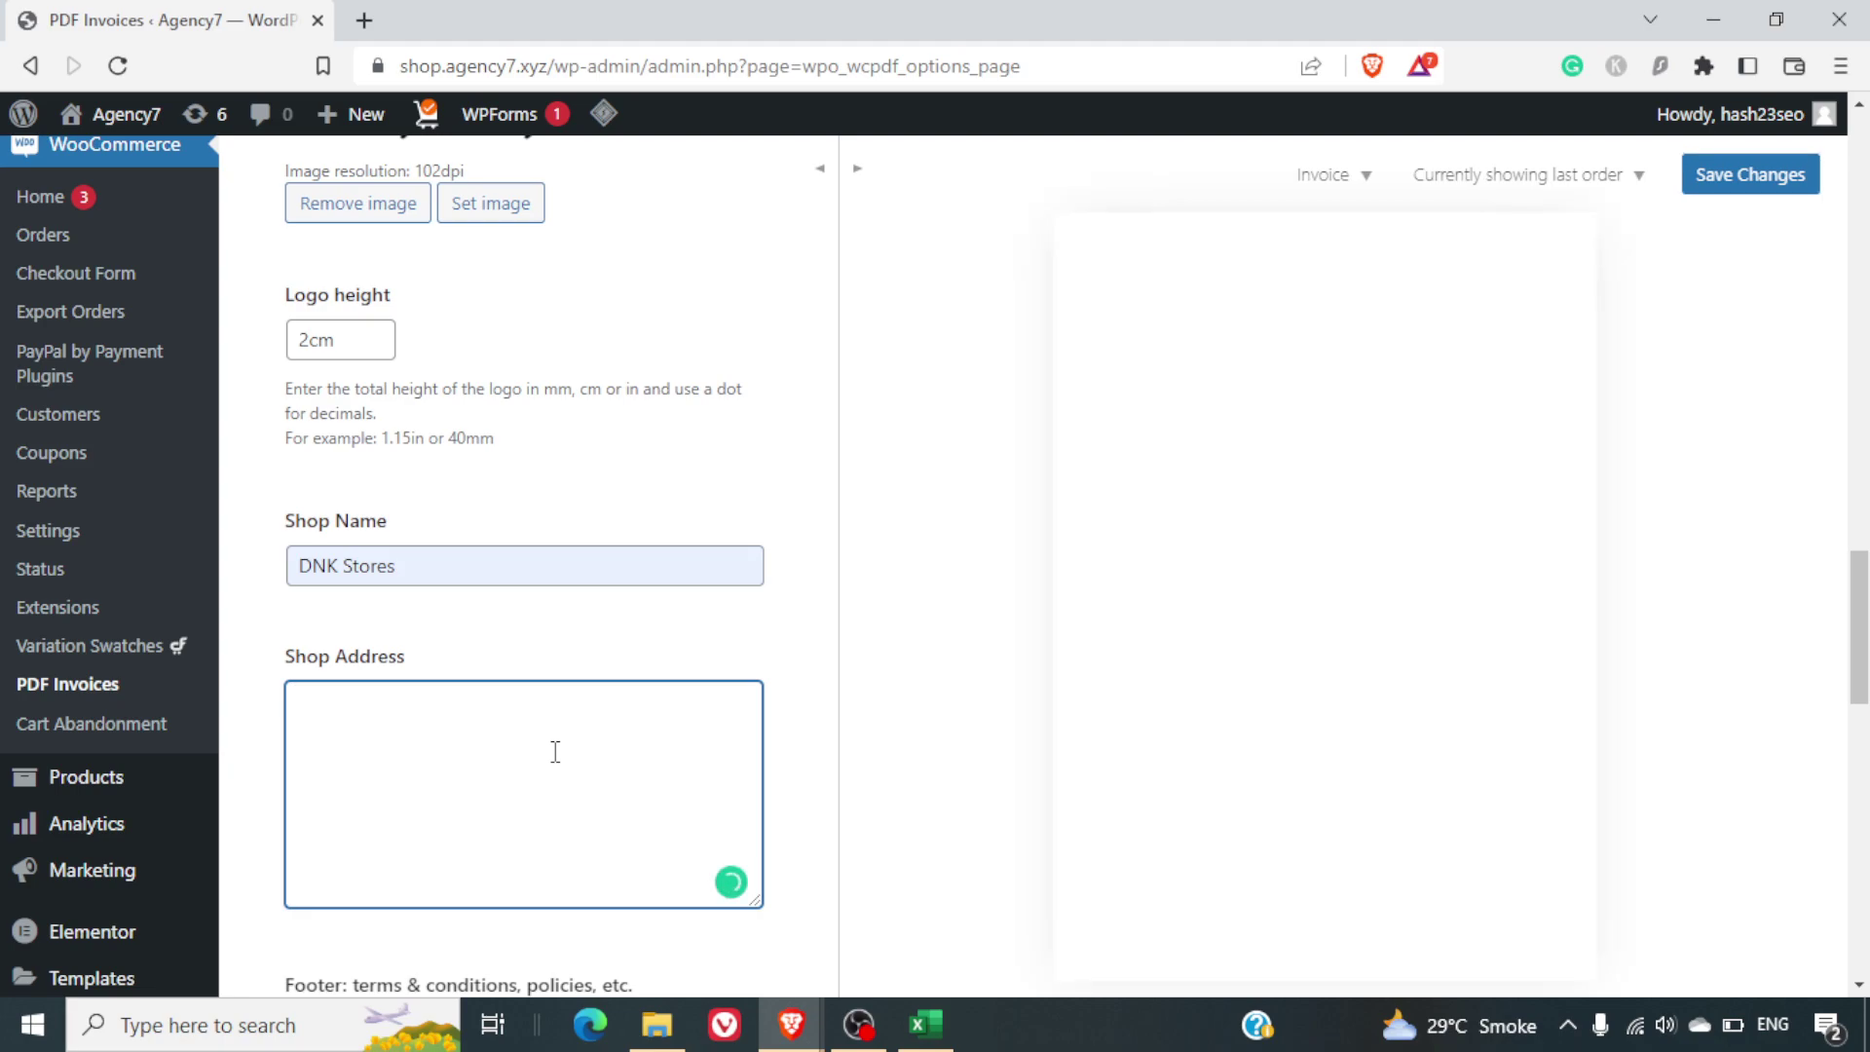
{"action": "scroll", "coordinate": [556, 751], "scroll_direction": "down", "scroll_amount": 4}
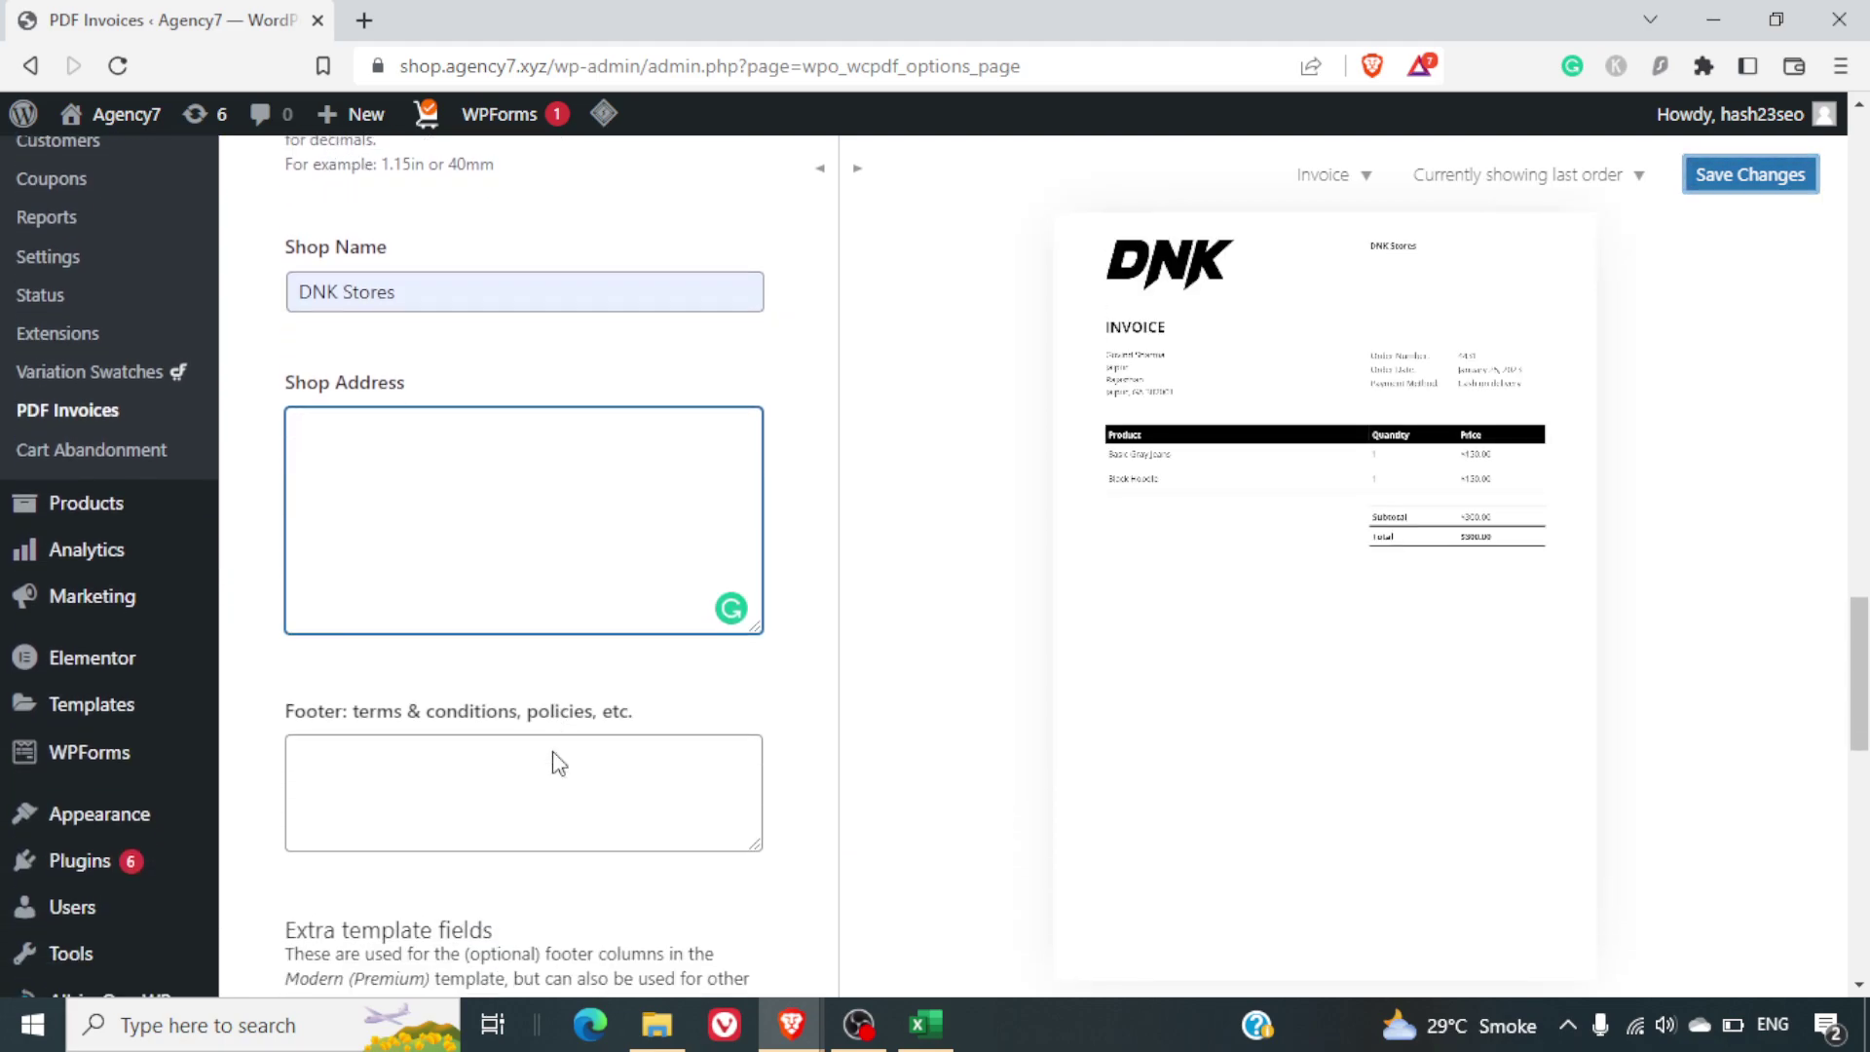
{"action": "left_click", "coordinate": [540, 660]}
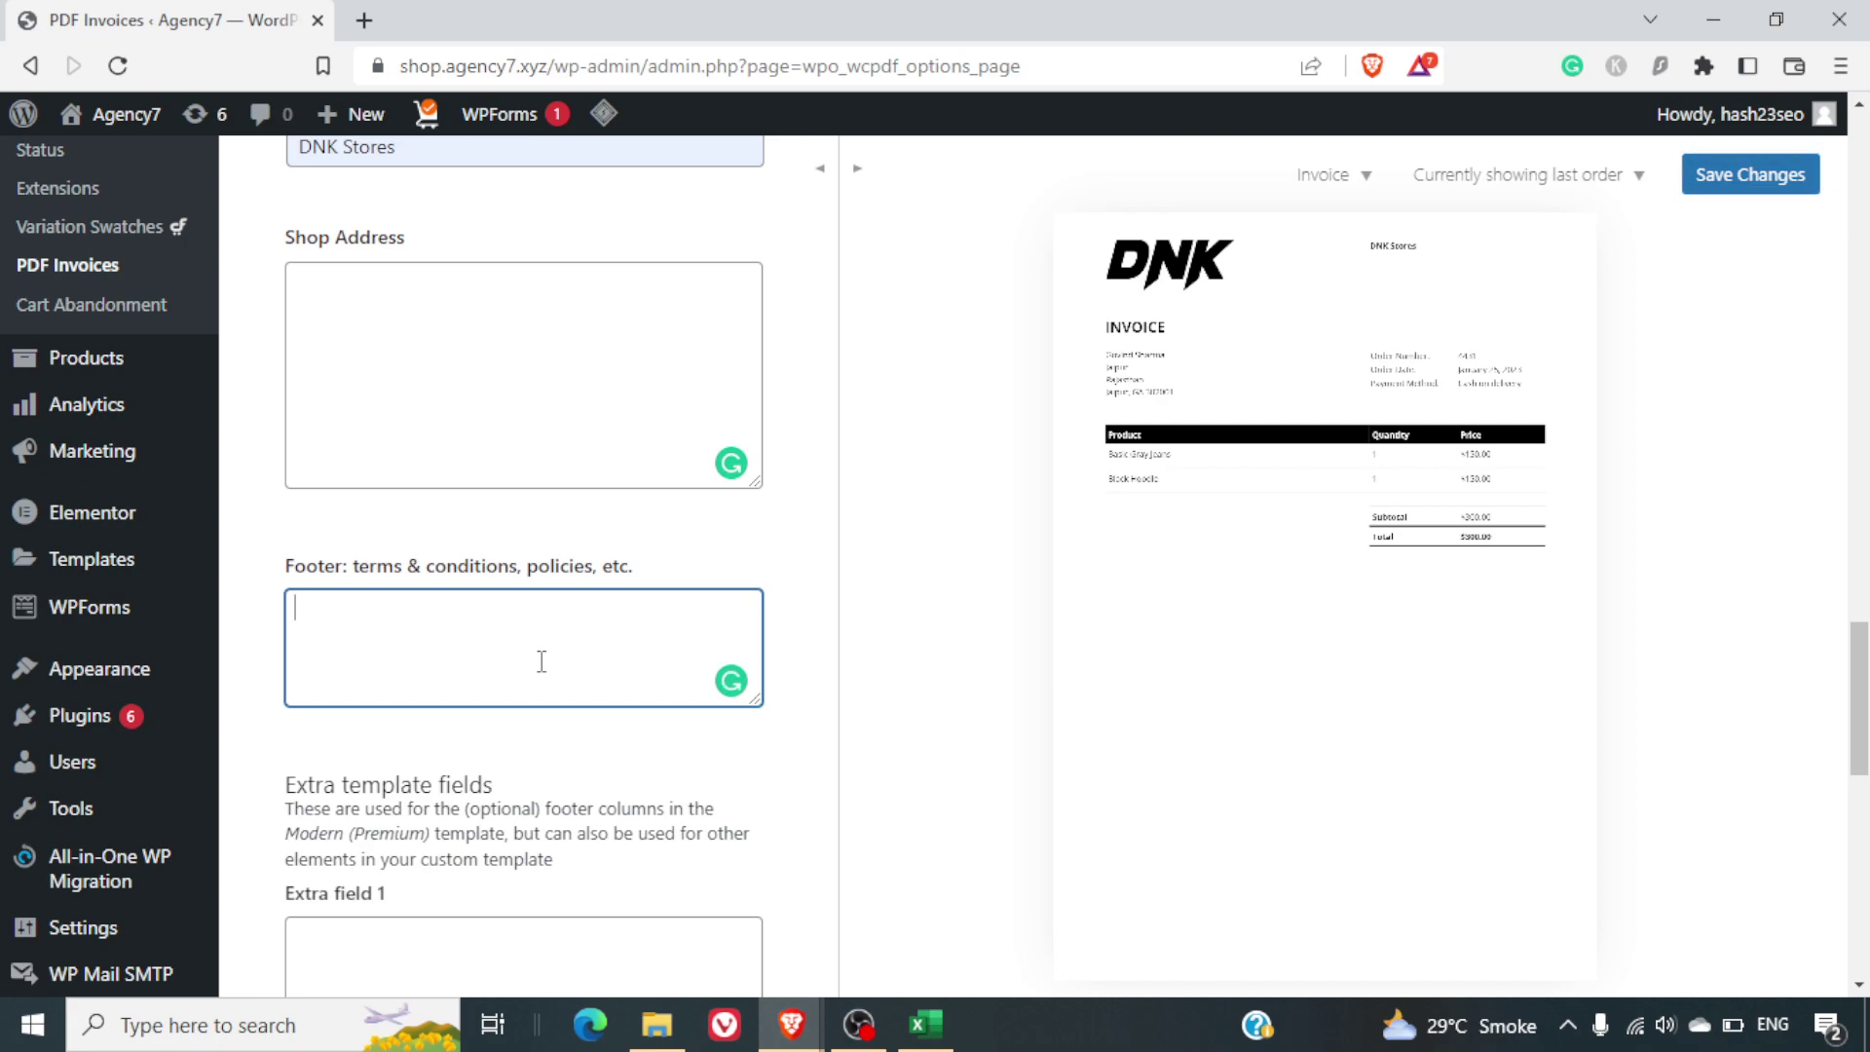
- Enter 'VAT Number' in Extra field 1, replacing the initially typed 'GST Number'
{"action": "scroll", "coordinate": [540, 661], "scroll_direction": "down", "scroll_amount": 5}
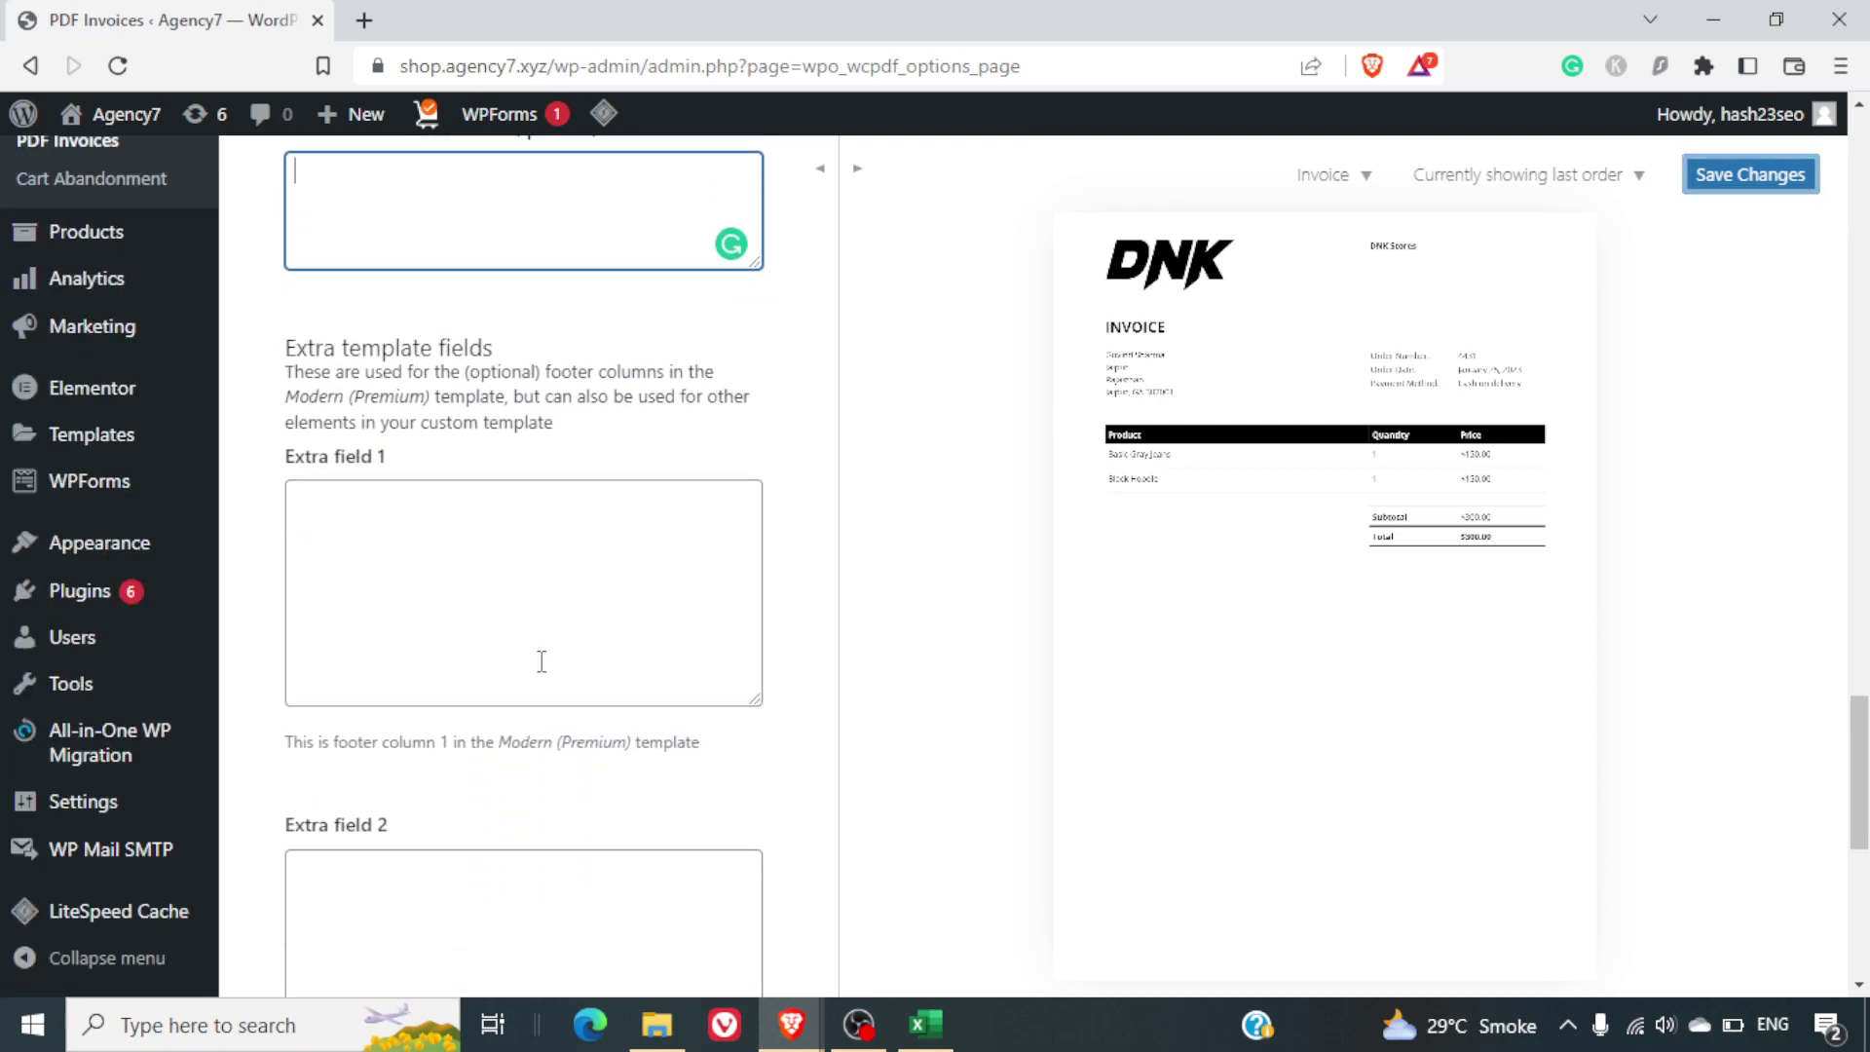
{"action": "left_click", "coordinate": [435, 612]}
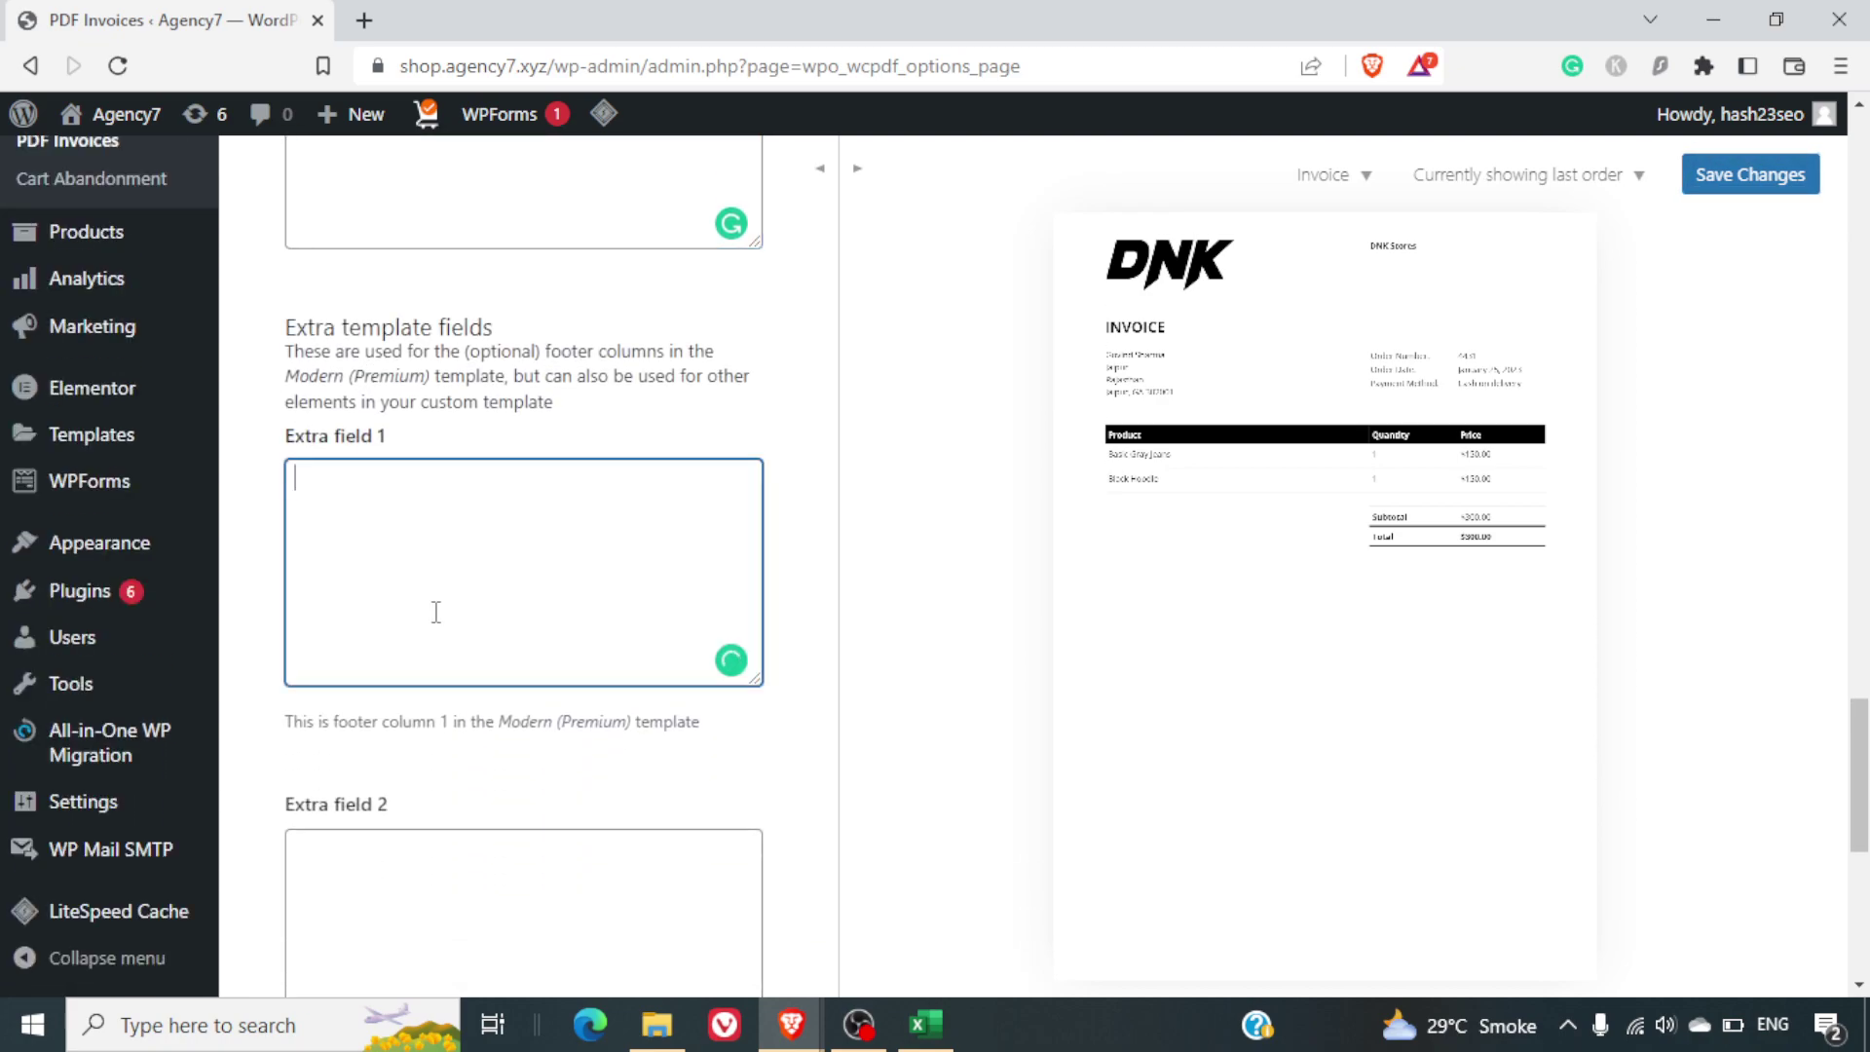
{"action": "type", "text": "GST"}
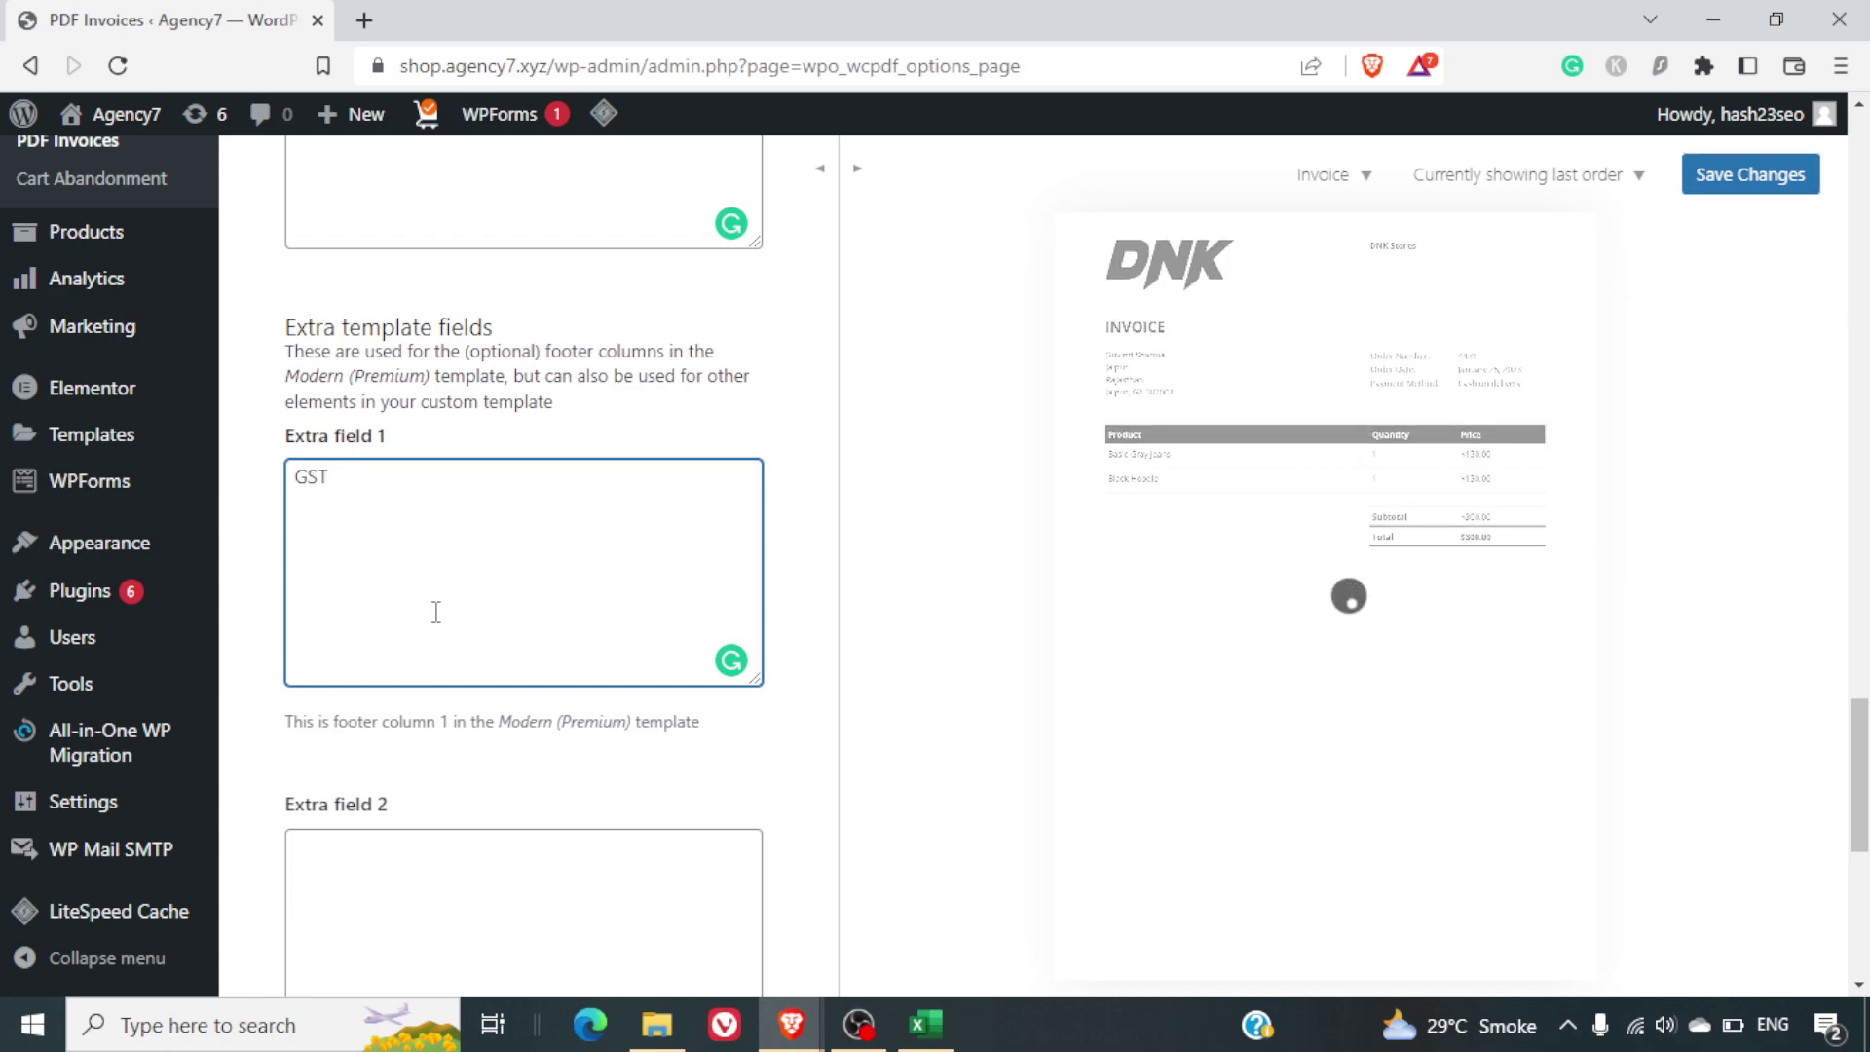
{"action": "type", "text": " Number"}
{"action": "key", "text": "ctrl+a"}
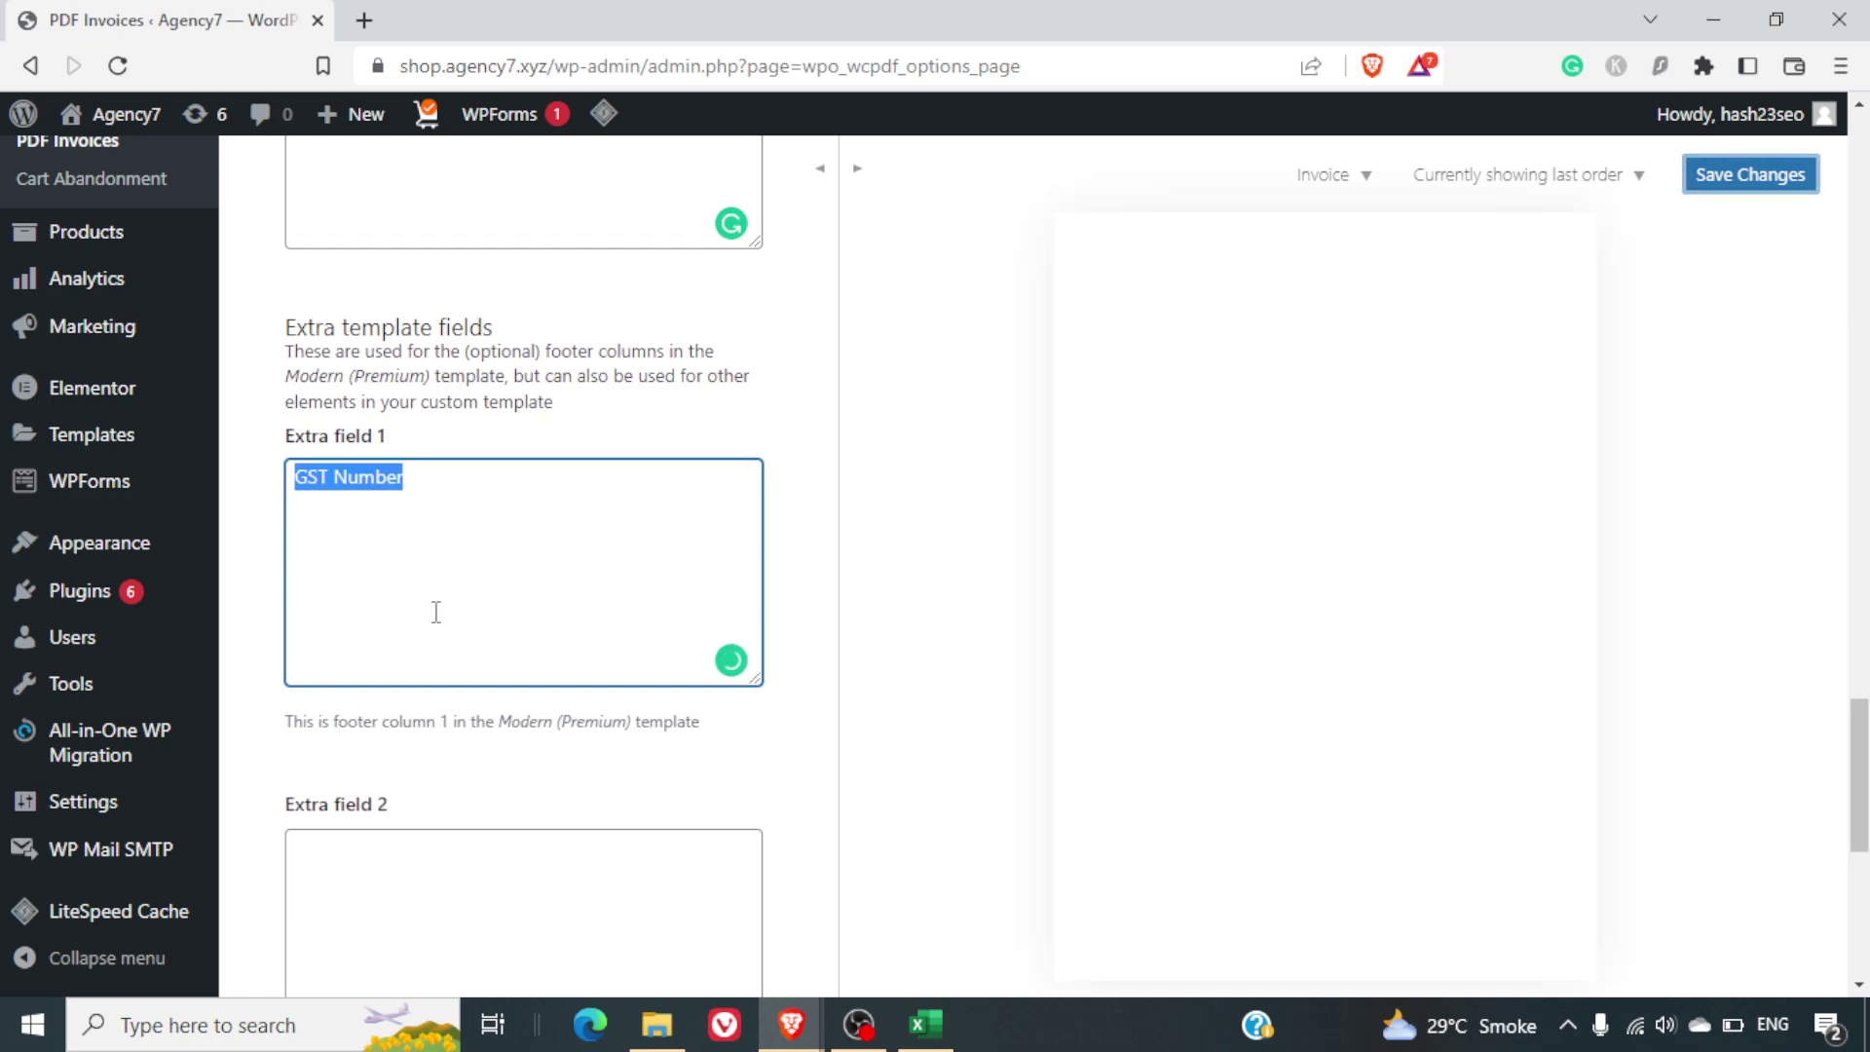
{"action": "key", "text": "BackSpace"}
{"action": "type", "text": "VAT"}
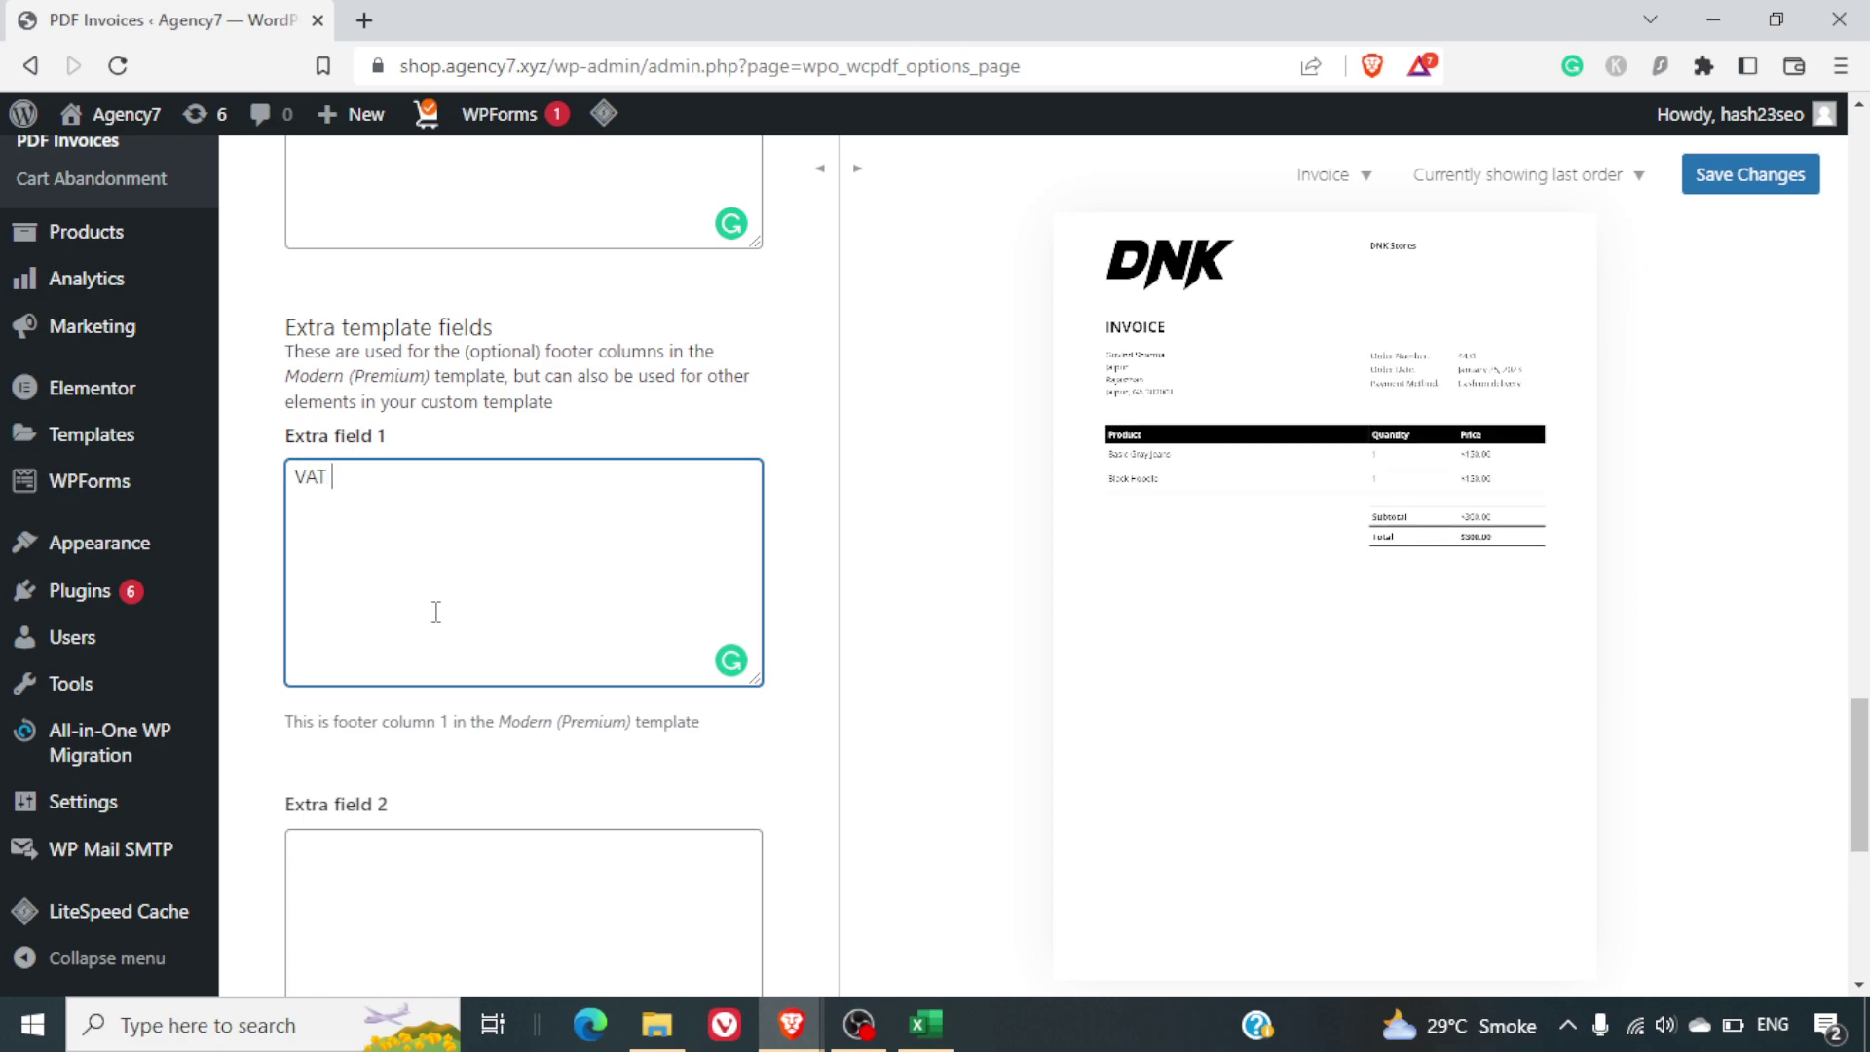
{"action": "type", "text": " Number:"}
- Scroll back to the top of the General tab and save the PDF invoice settings
{"action": "scroll", "coordinate": [437, 612], "scroll_direction": "down", "scroll_amount": 6}
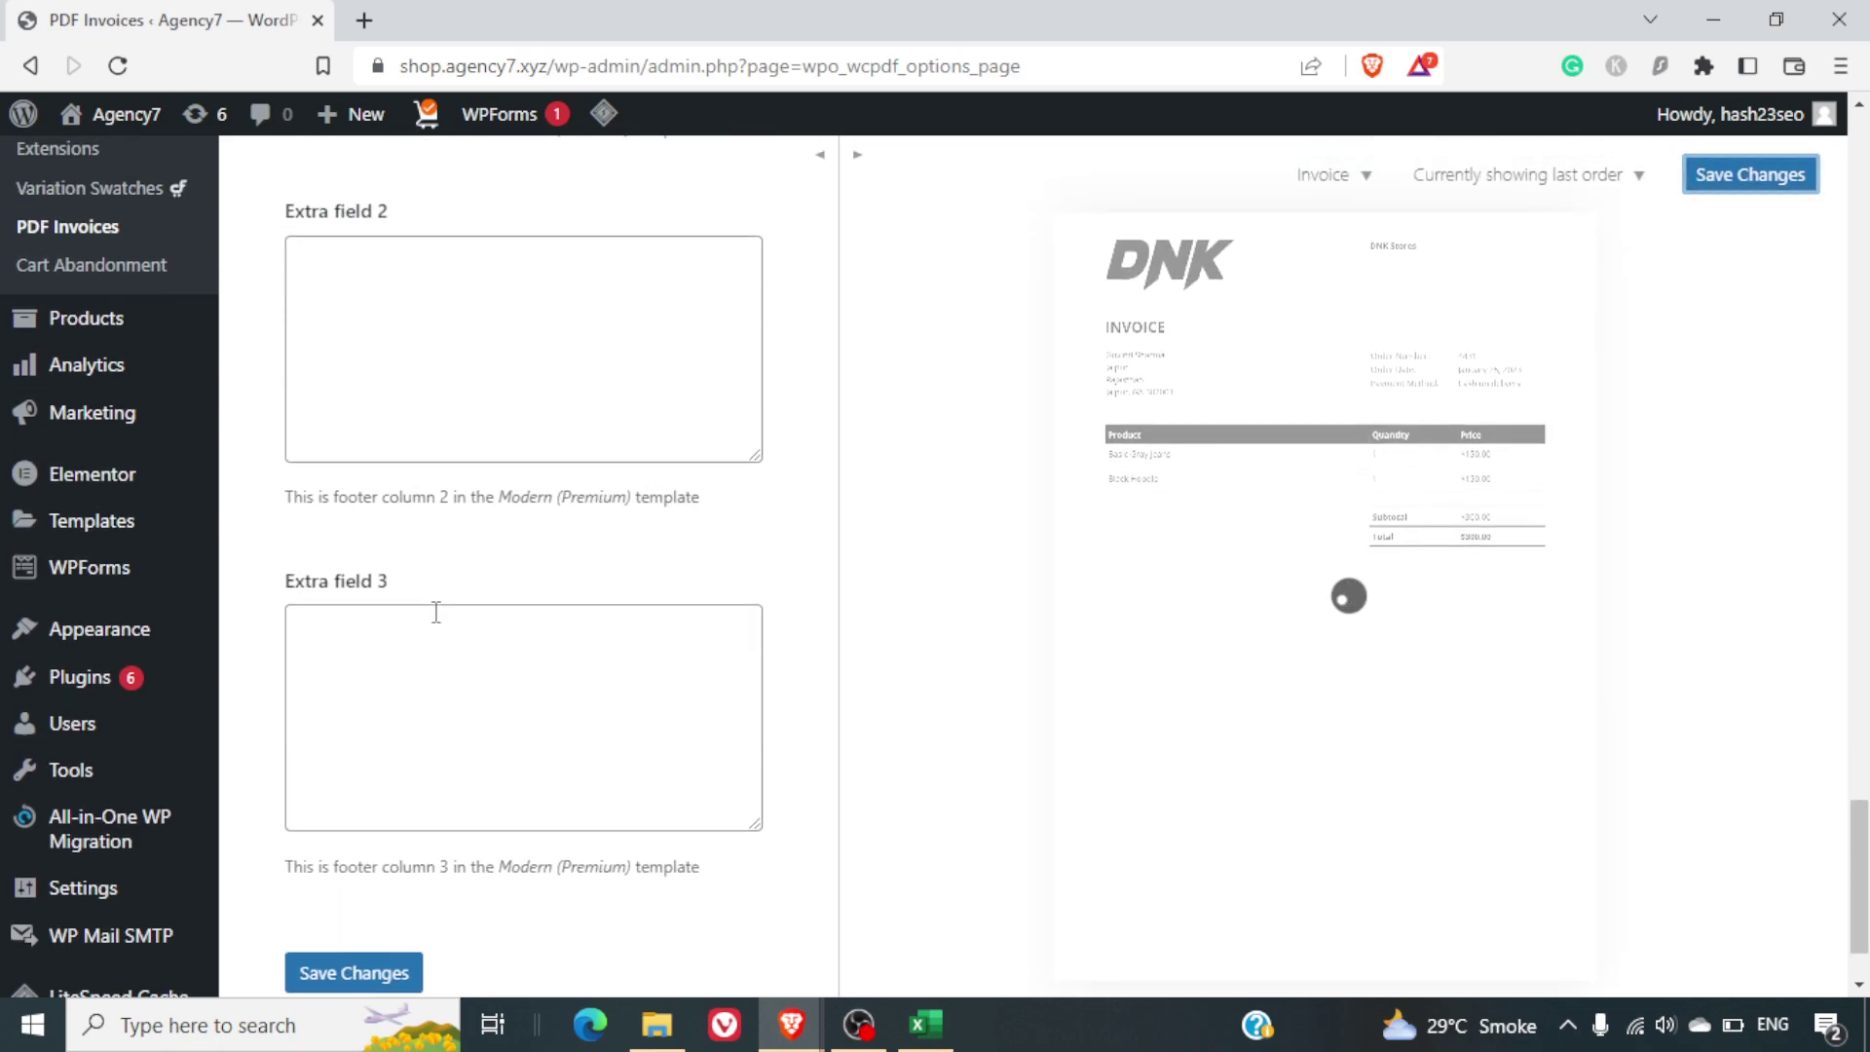
{"action": "scroll", "coordinate": [436, 612], "scroll_direction": "up", "scroll_amount": 1}
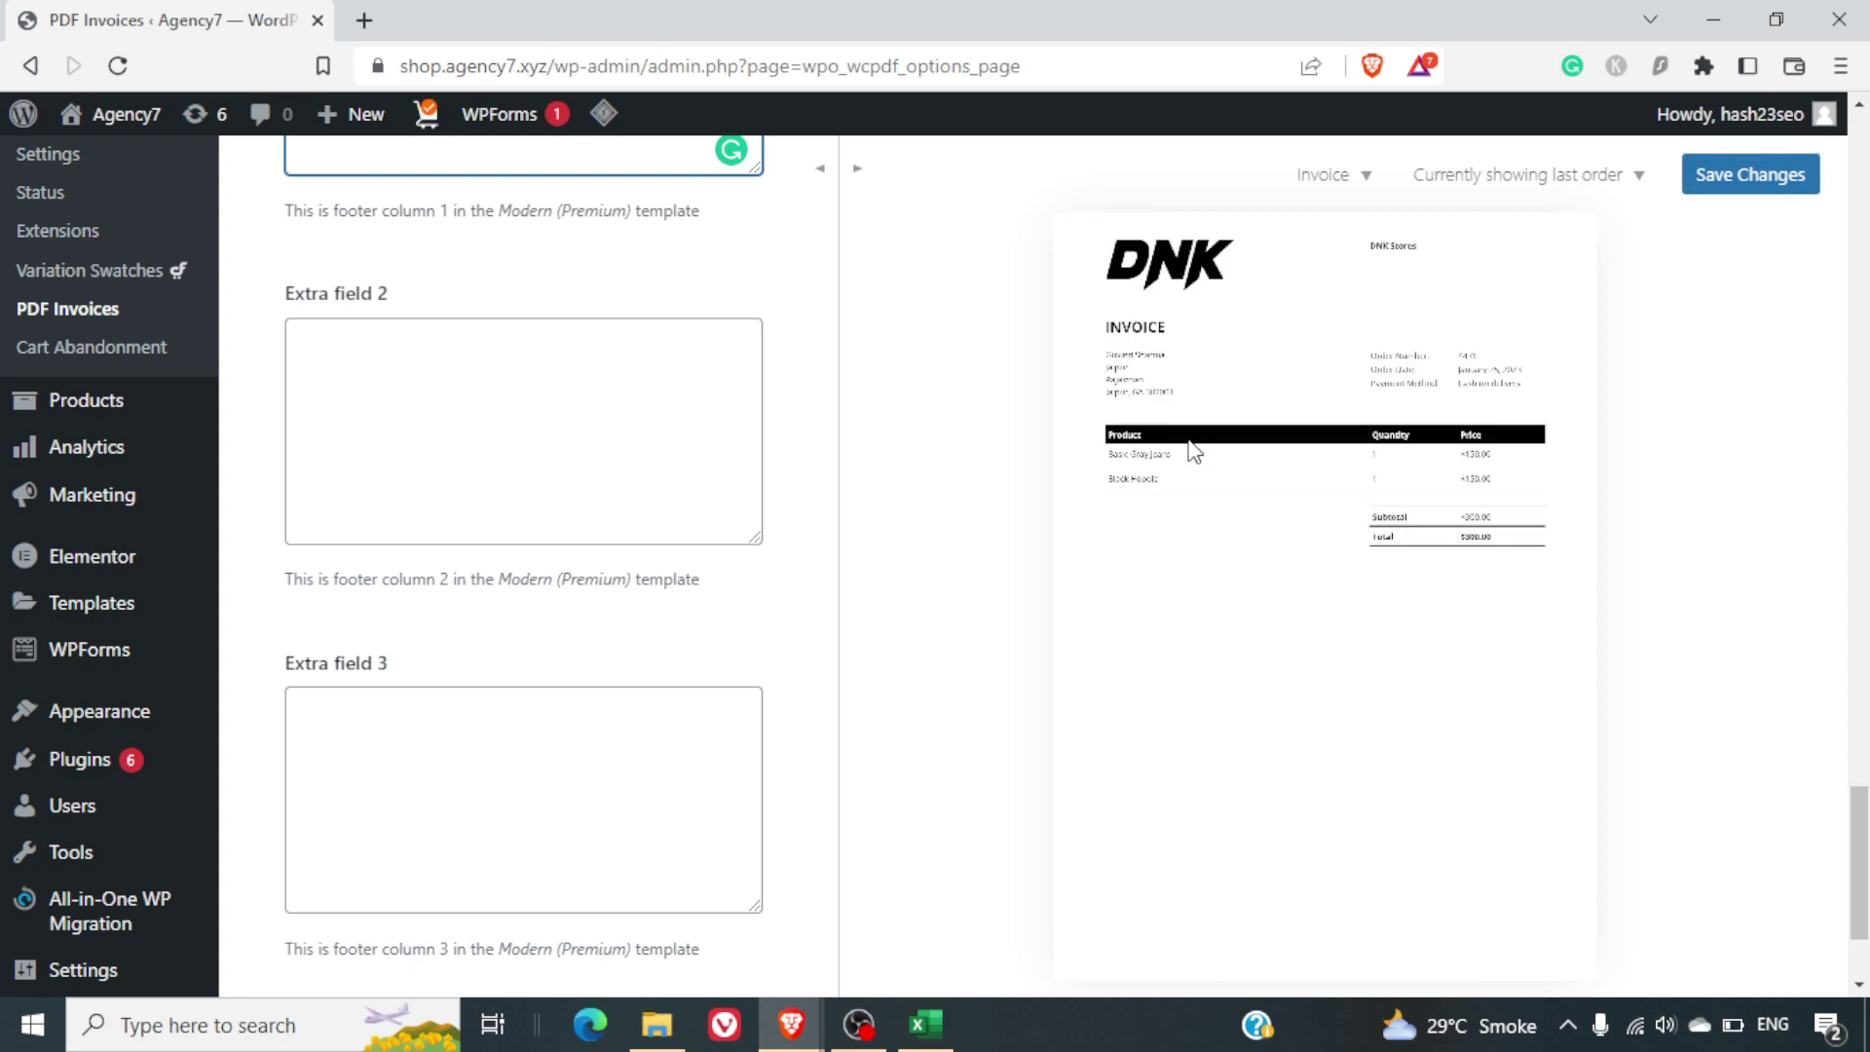
{"action": "scroll", "coordinate": [1176, 410], "scroll_direction": "up", "scroll_amount": 2}
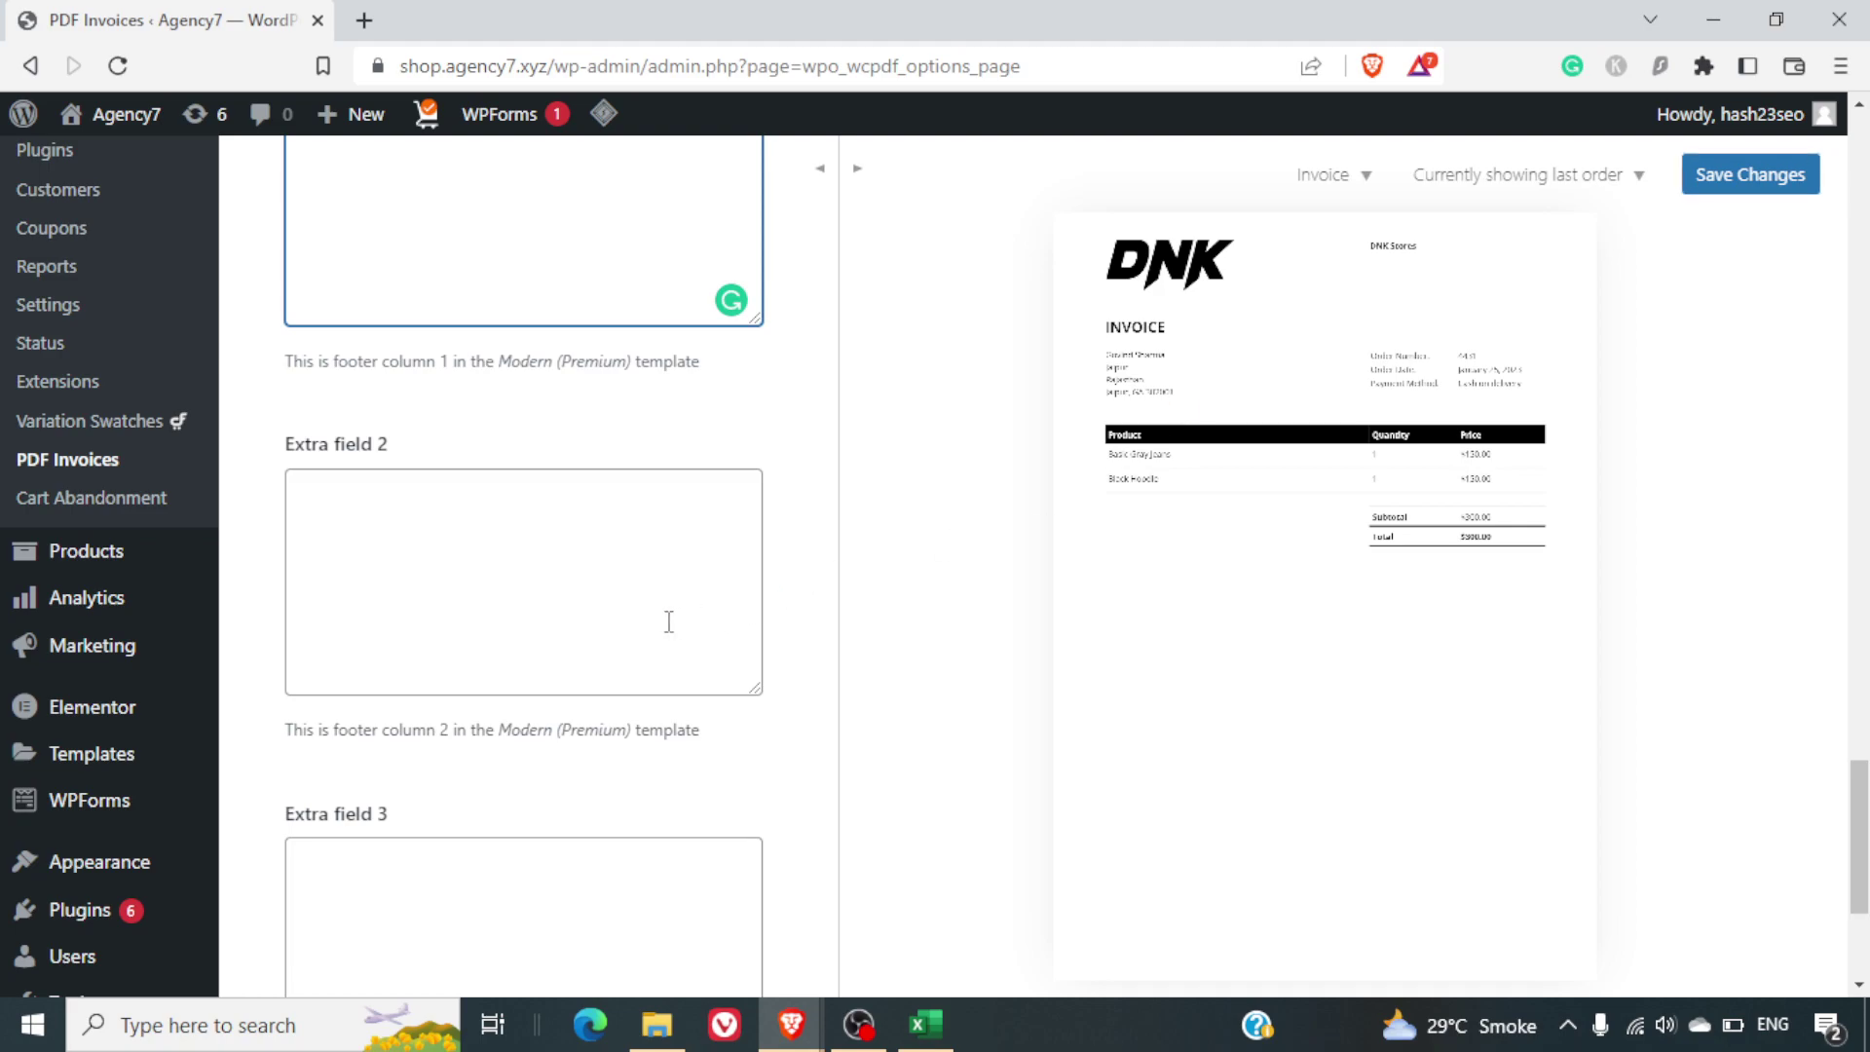
{"action": "scroll", "coordinate": [670, 622], "scroll_direction": "up", "scroll_amount": 10}
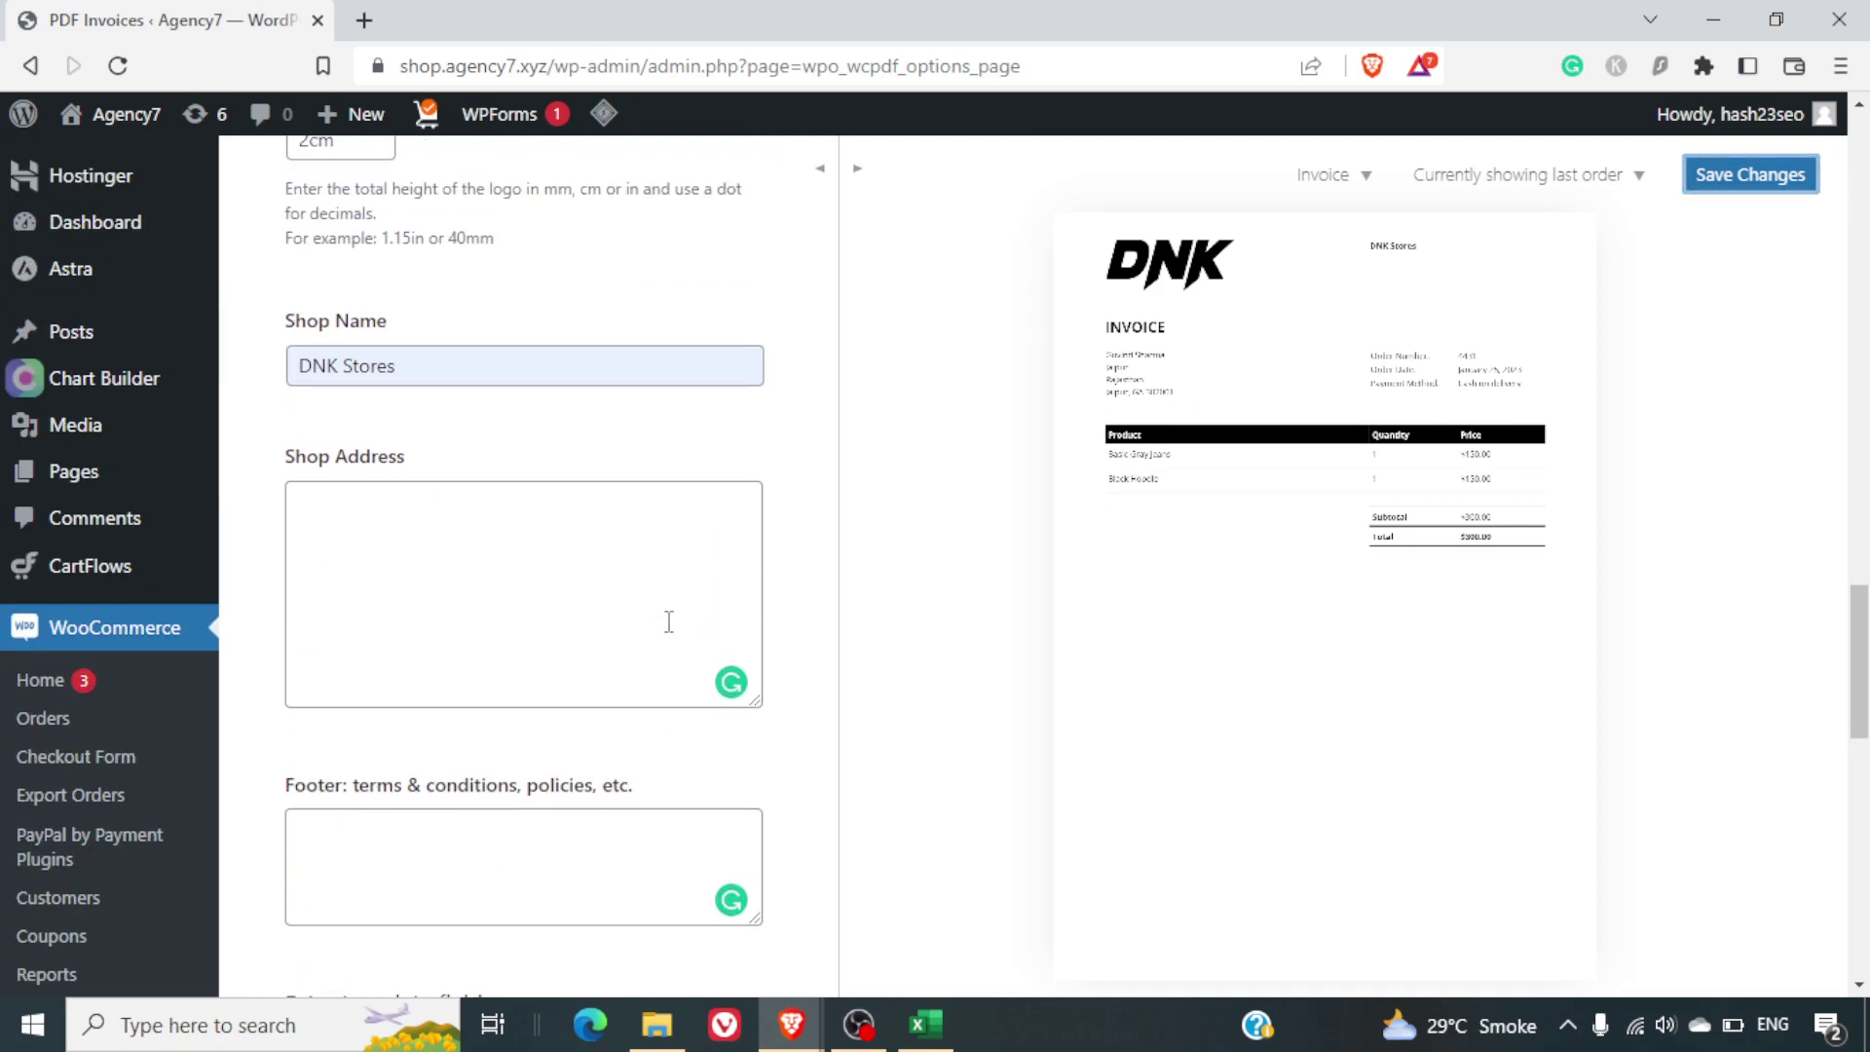
{"action": "scroll", "coordinate": [670, 622], "scroll_direction": "up", "scroll_amount": 3}
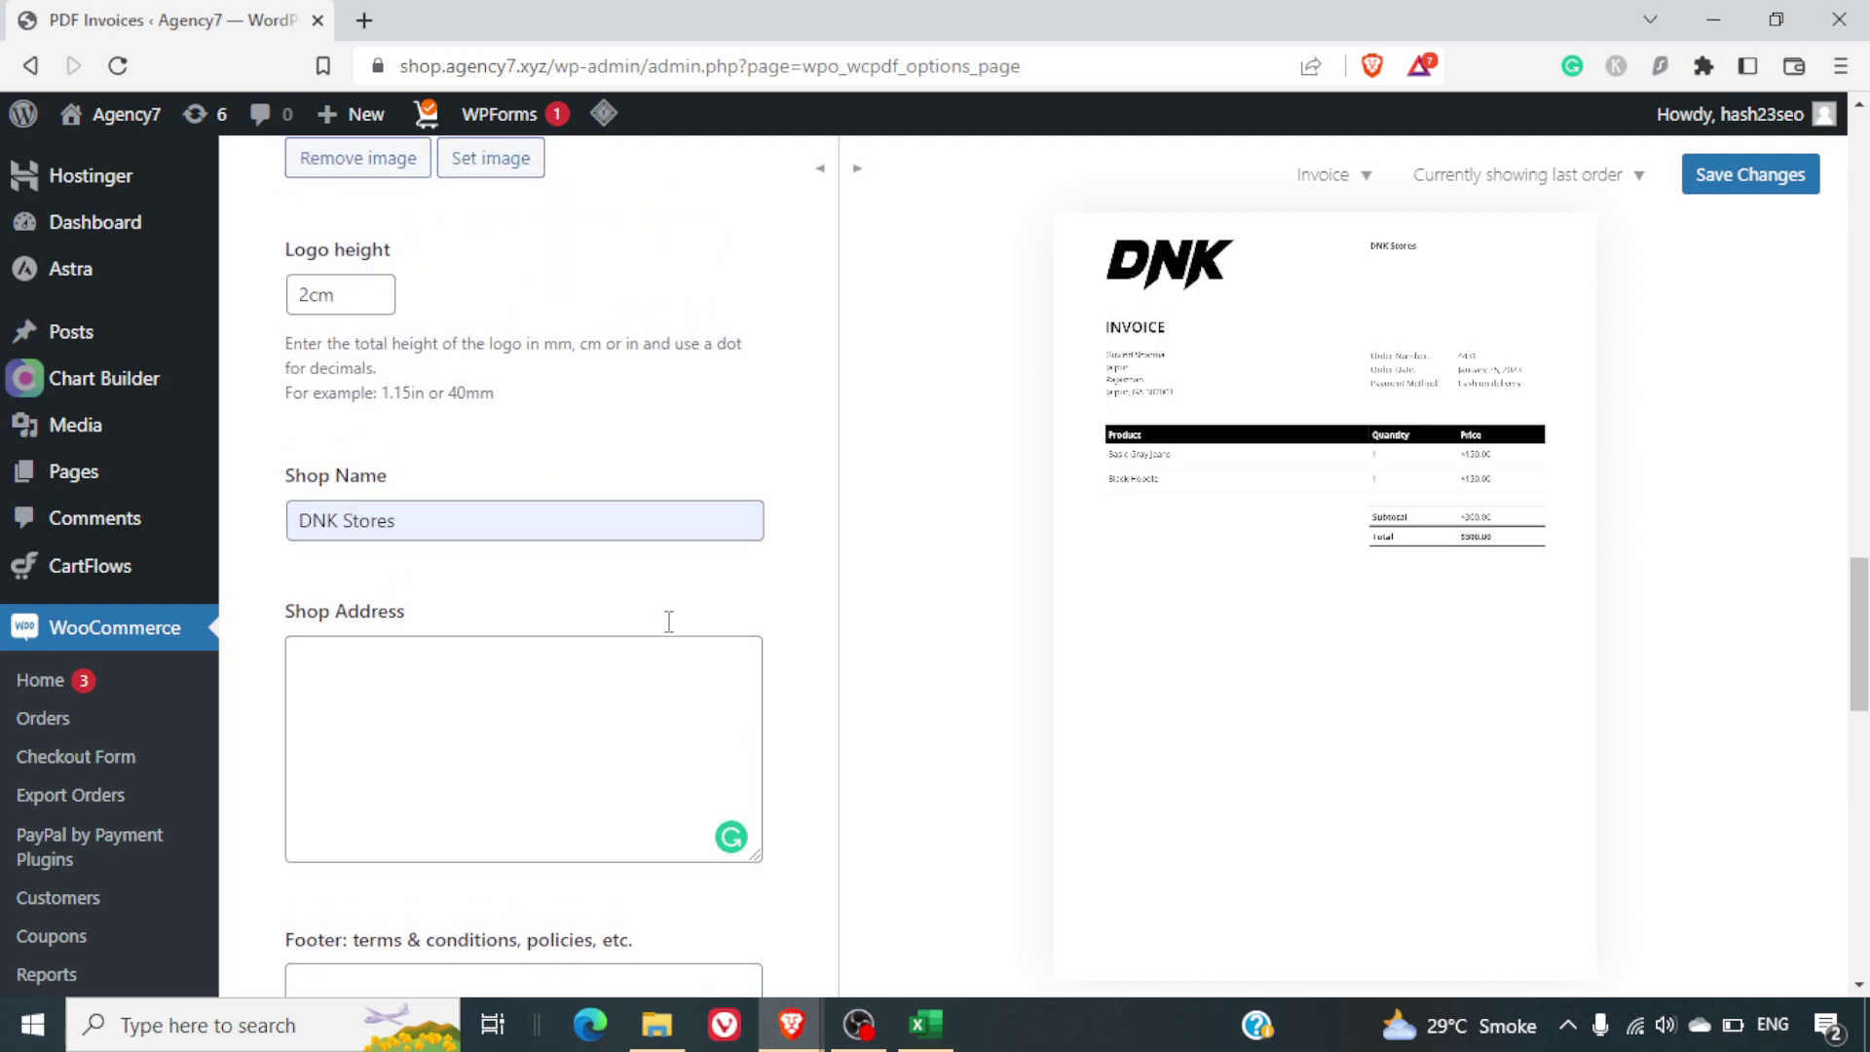
{"action": "scroll", "coordinate": [672, 633], "scroll_direction": "up", "scroll_amount": 2}
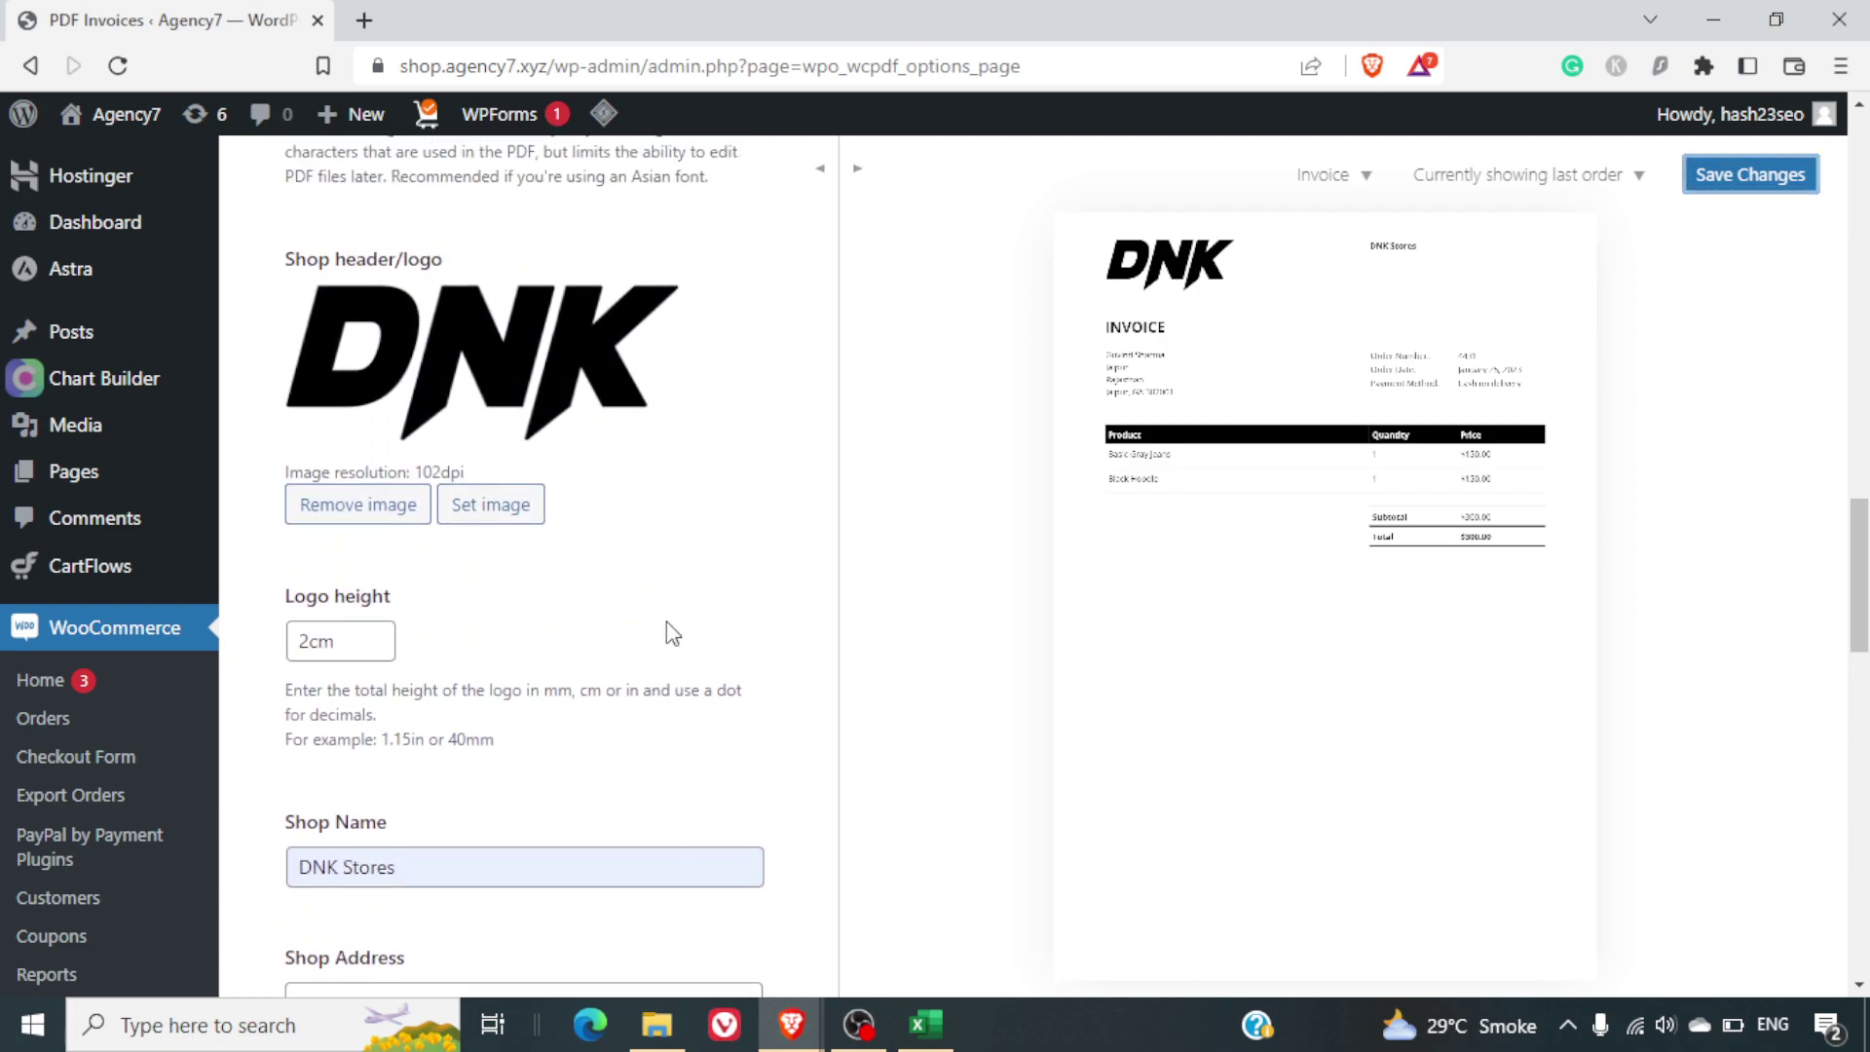
{"action": "left_click", "coordinate": [1769, 190]}
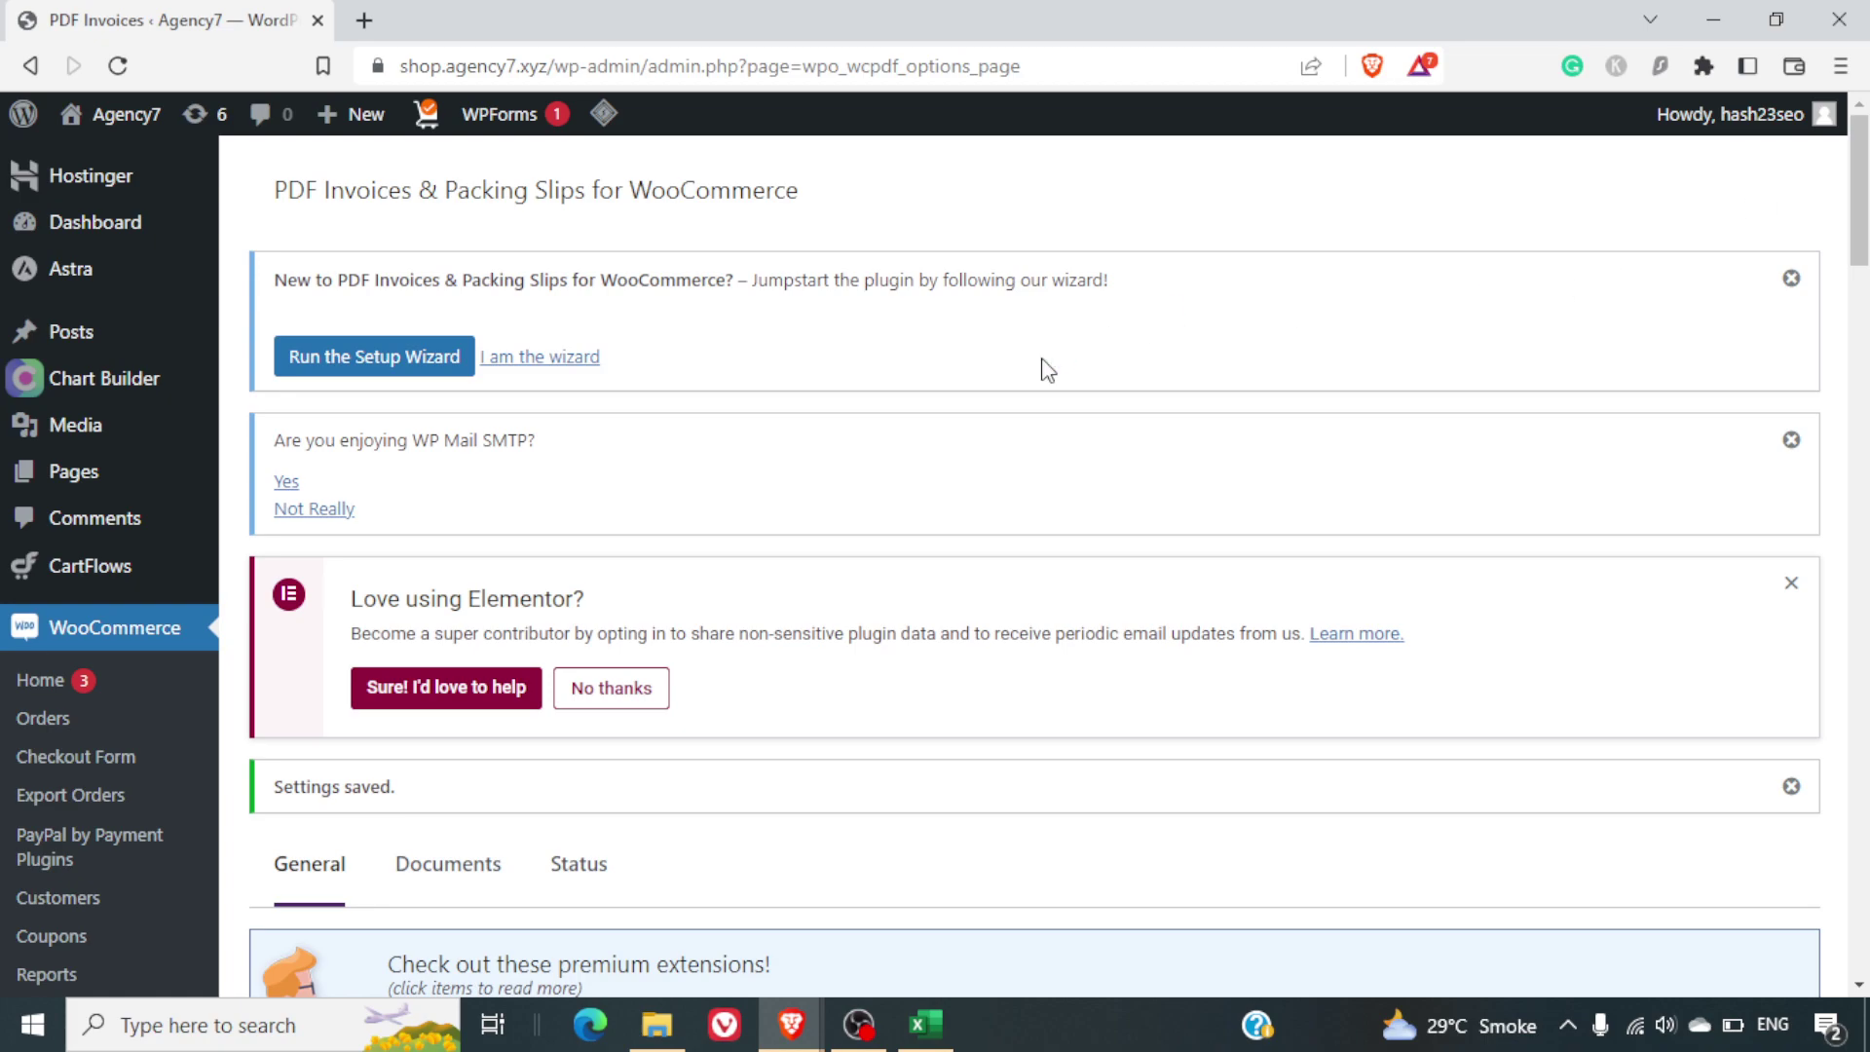
- Open completed order #4431 from the WooCommerce Orders list
{"action": "scroll", "coordinate": [1042, 370], "scroll_direction": "down", "scroll_amount": 2}
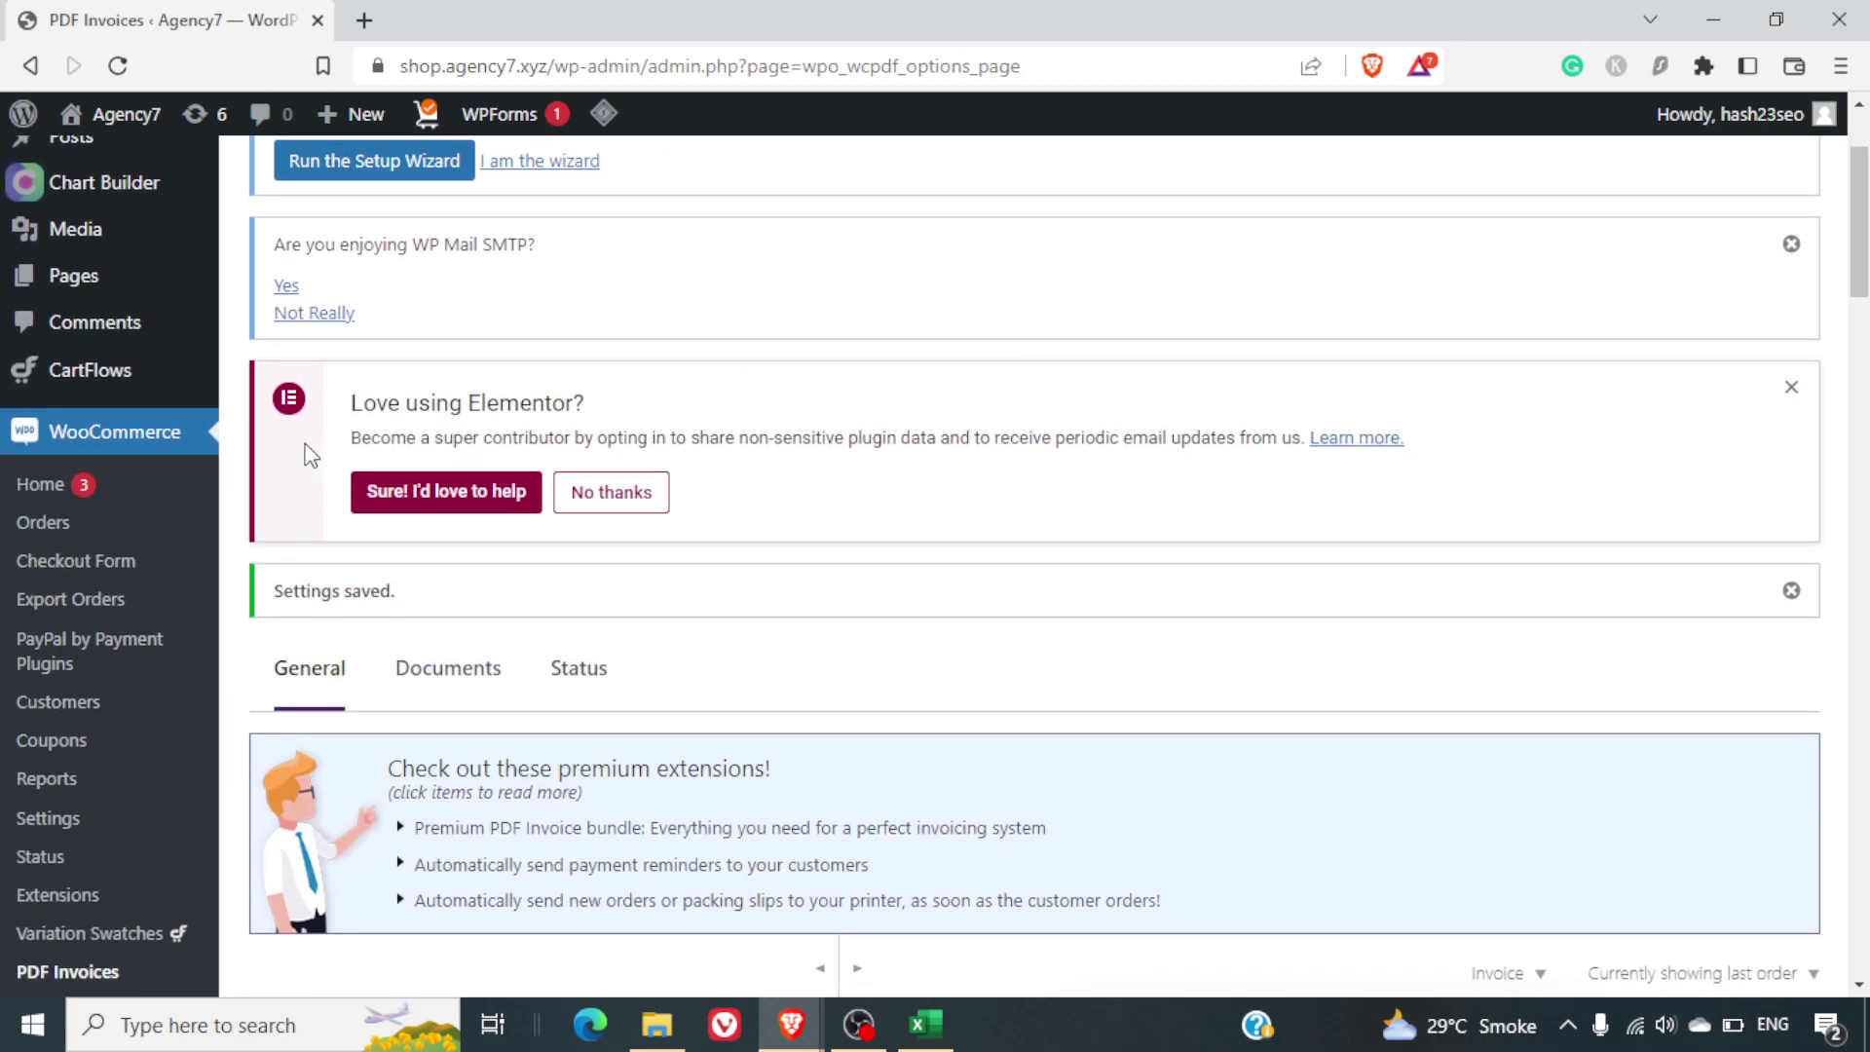
{"action": "left_click", "coordinate": [78, 535]}
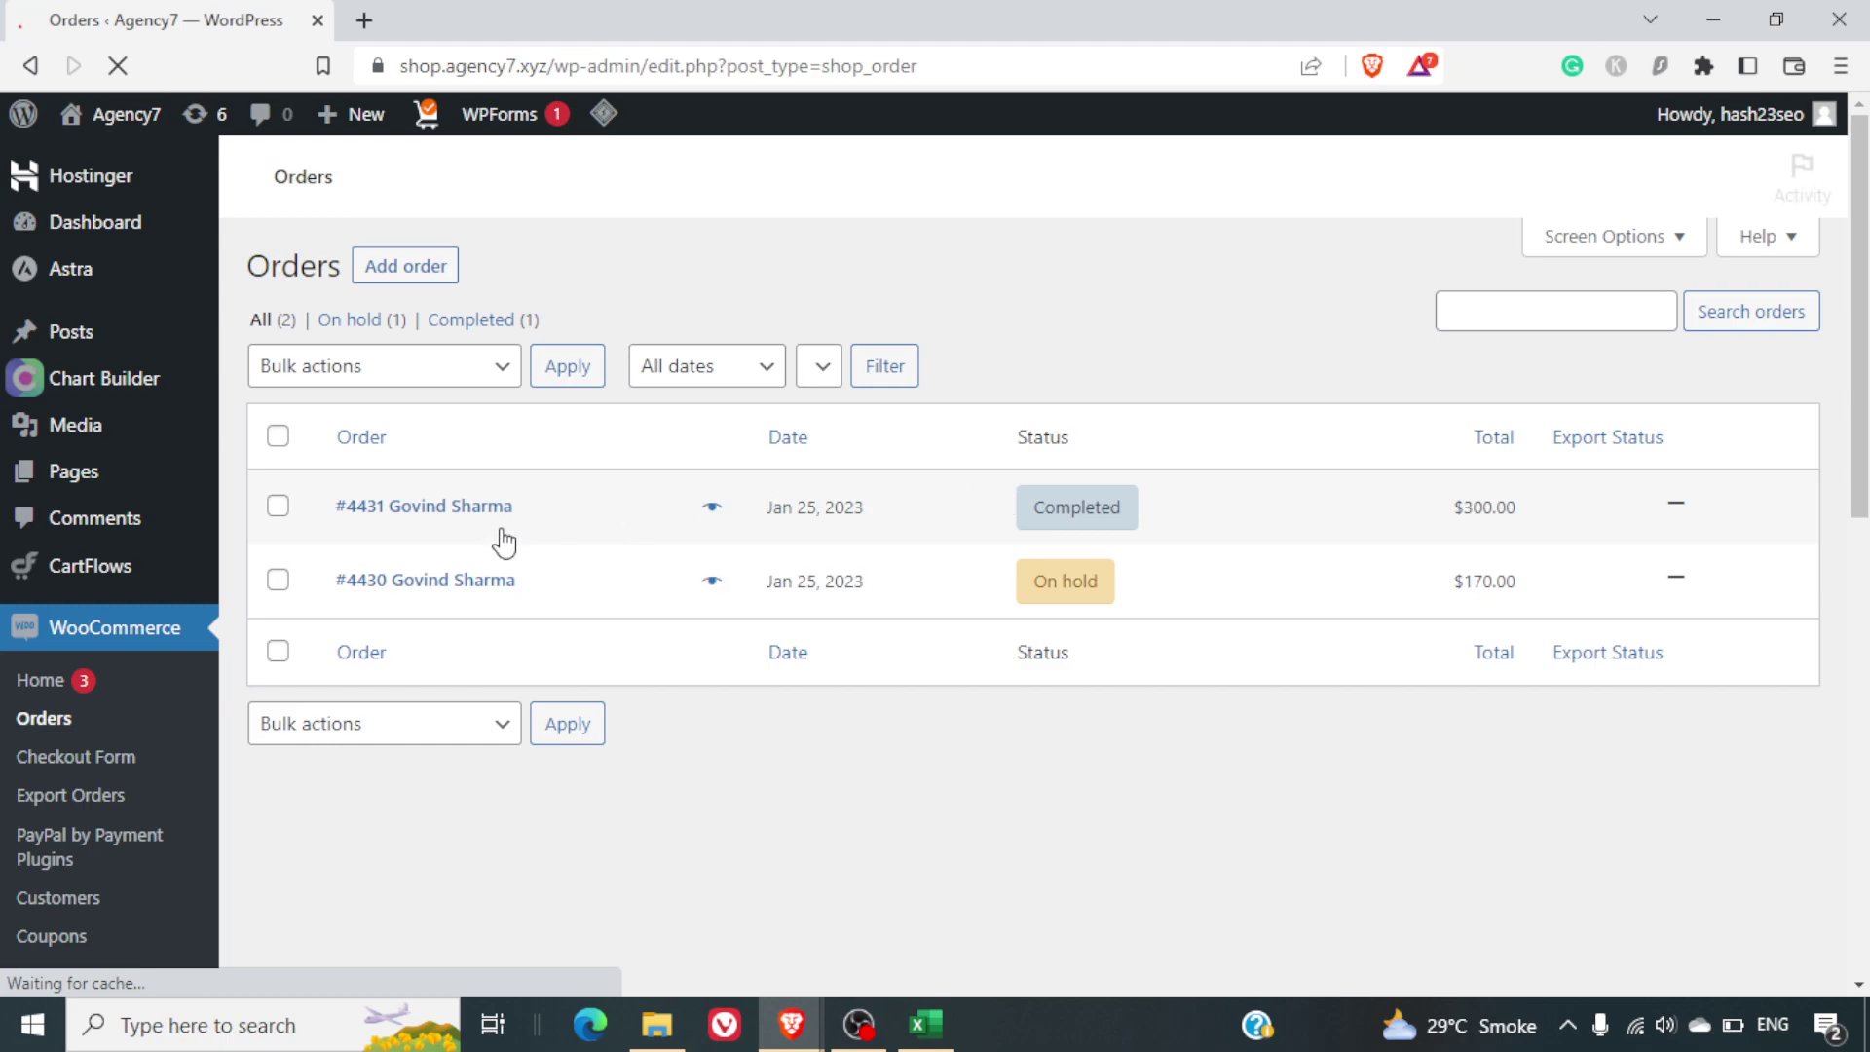
{"action": "scroll", "coordinate": [787, 614], "scroll_direction": "down", "scroll_amount": 3}
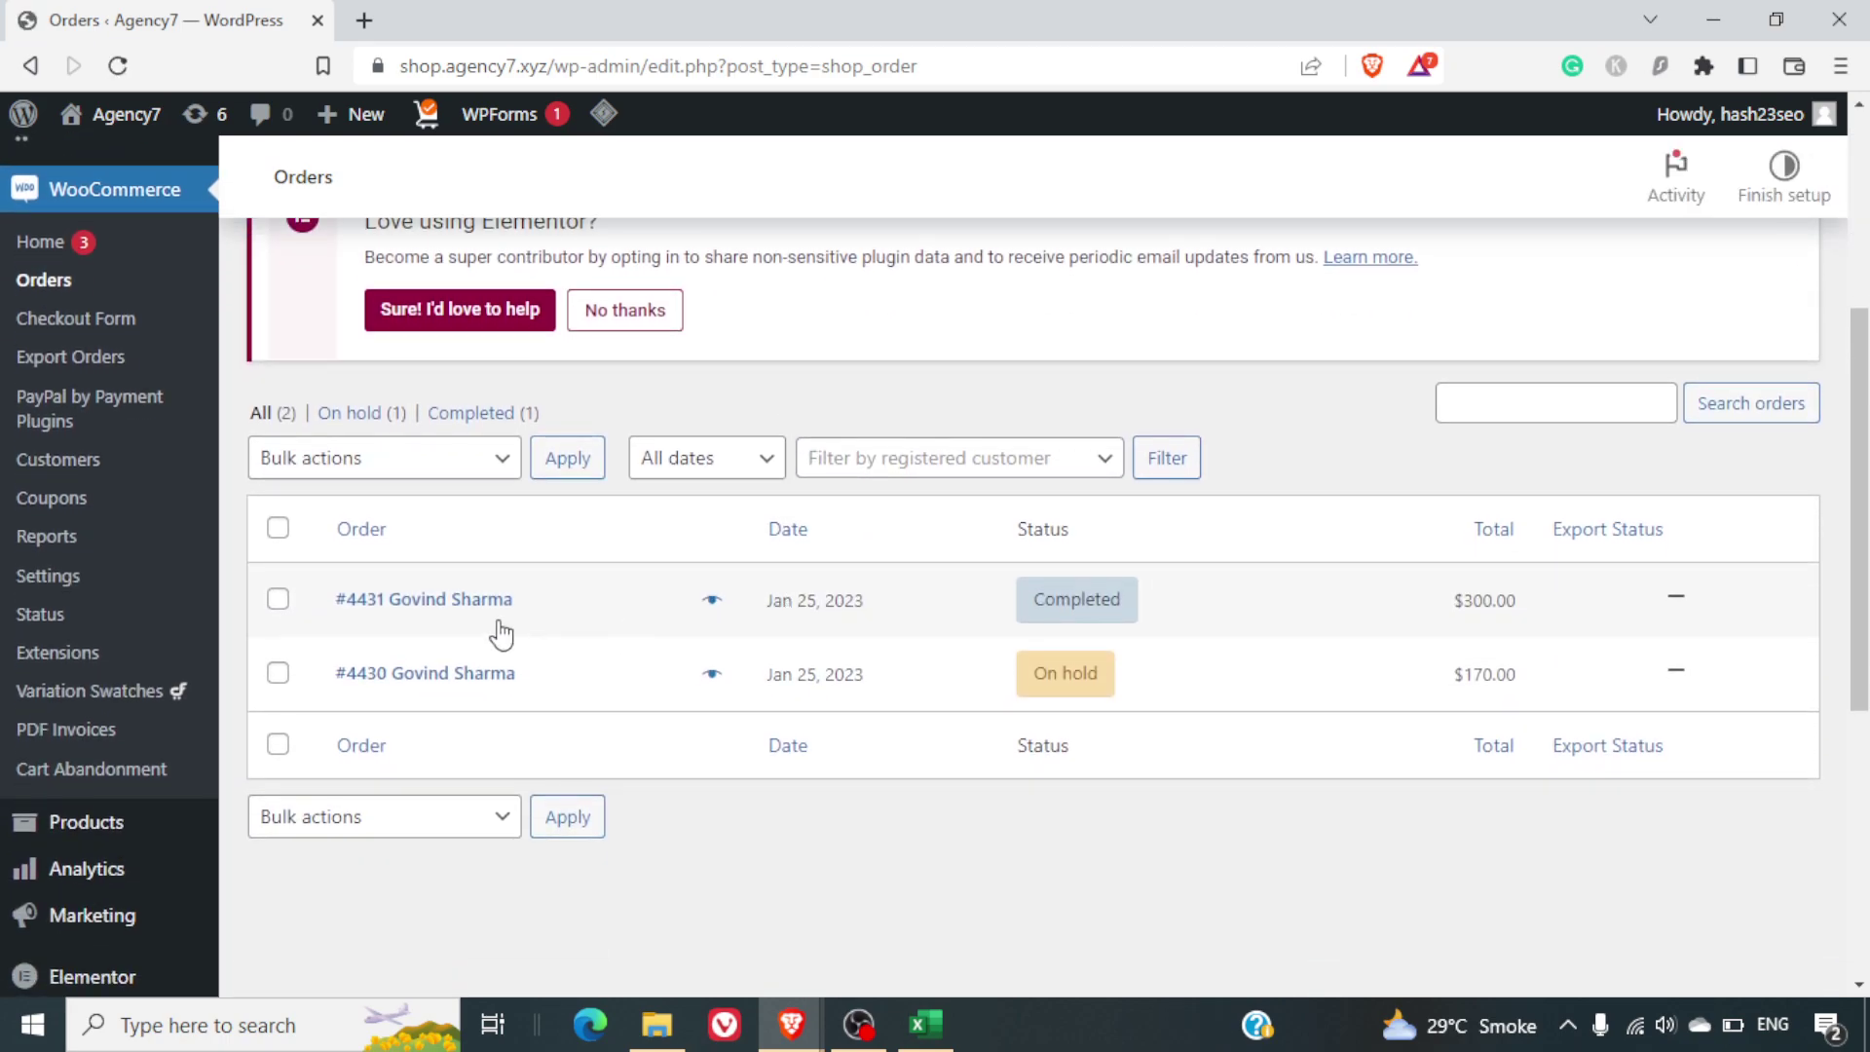
{"action": "left_click", "coordinate": [467, 600]}
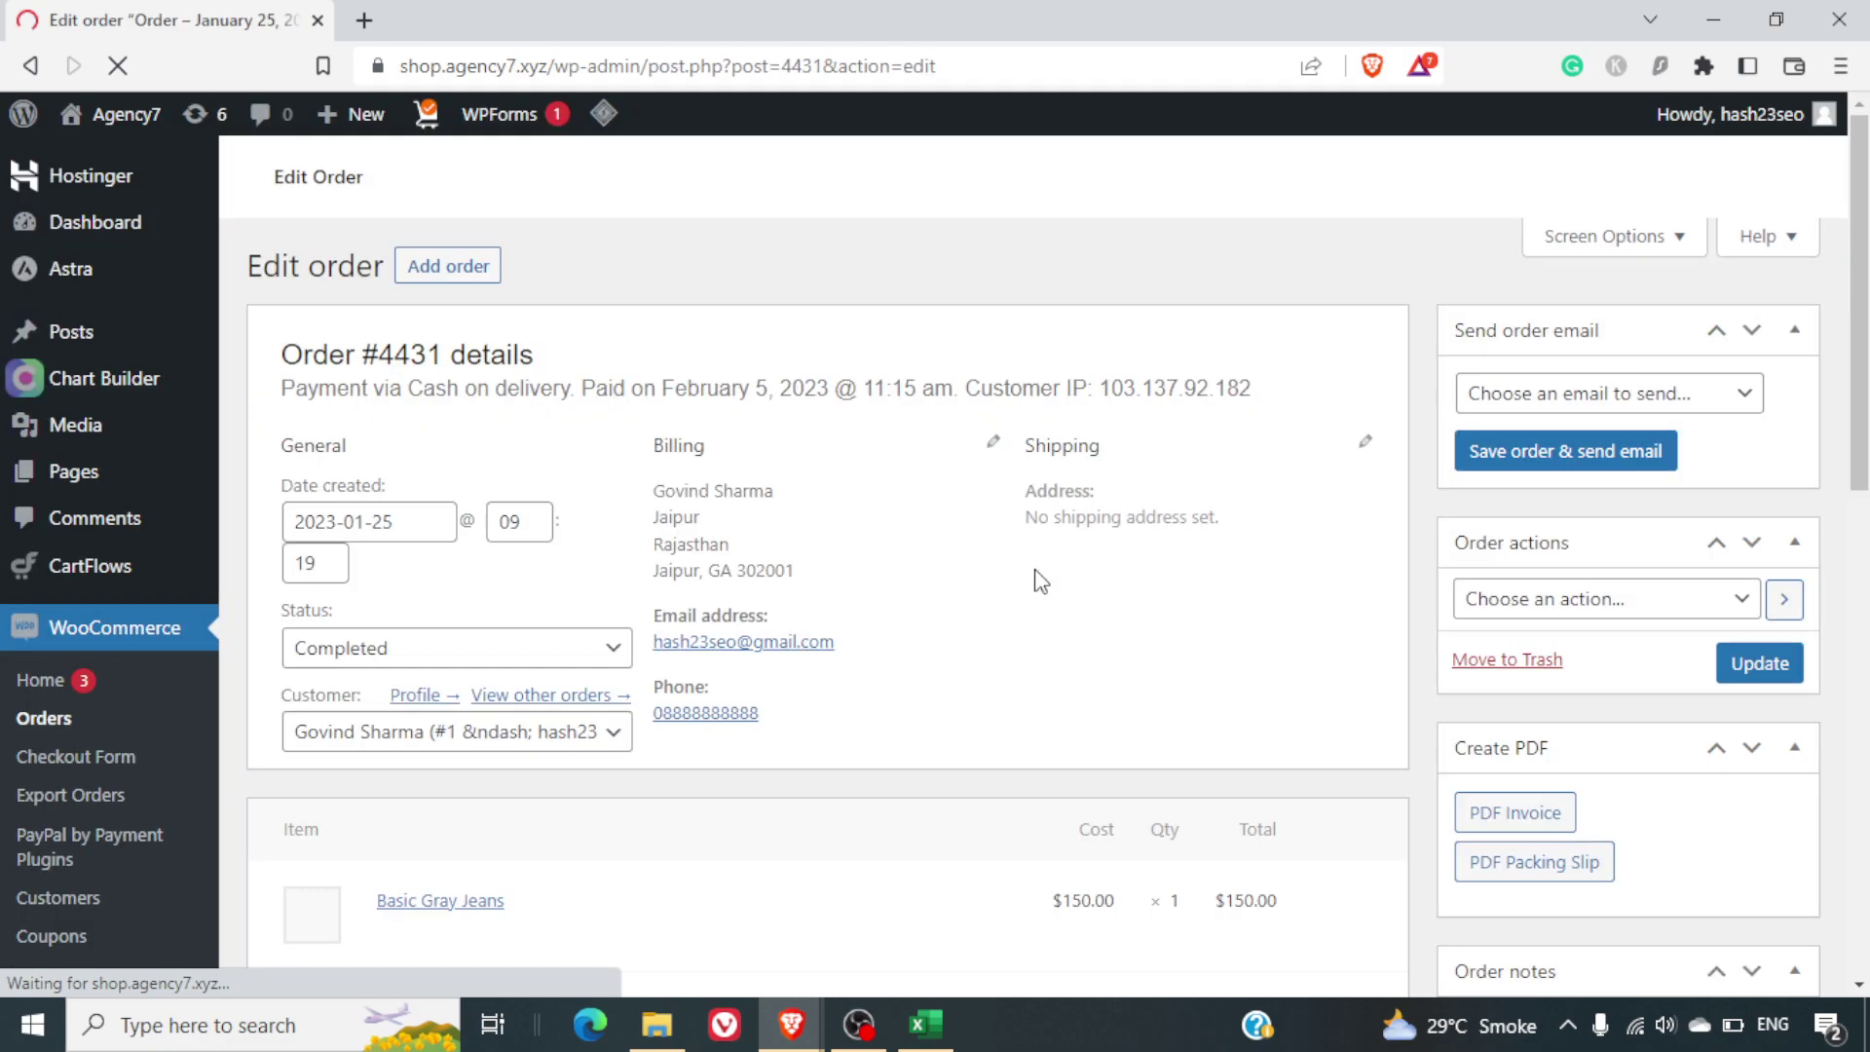
- Open the Send order email dropdown on the order page
{"action": "left_click", "coordinate": [1597, 394]}
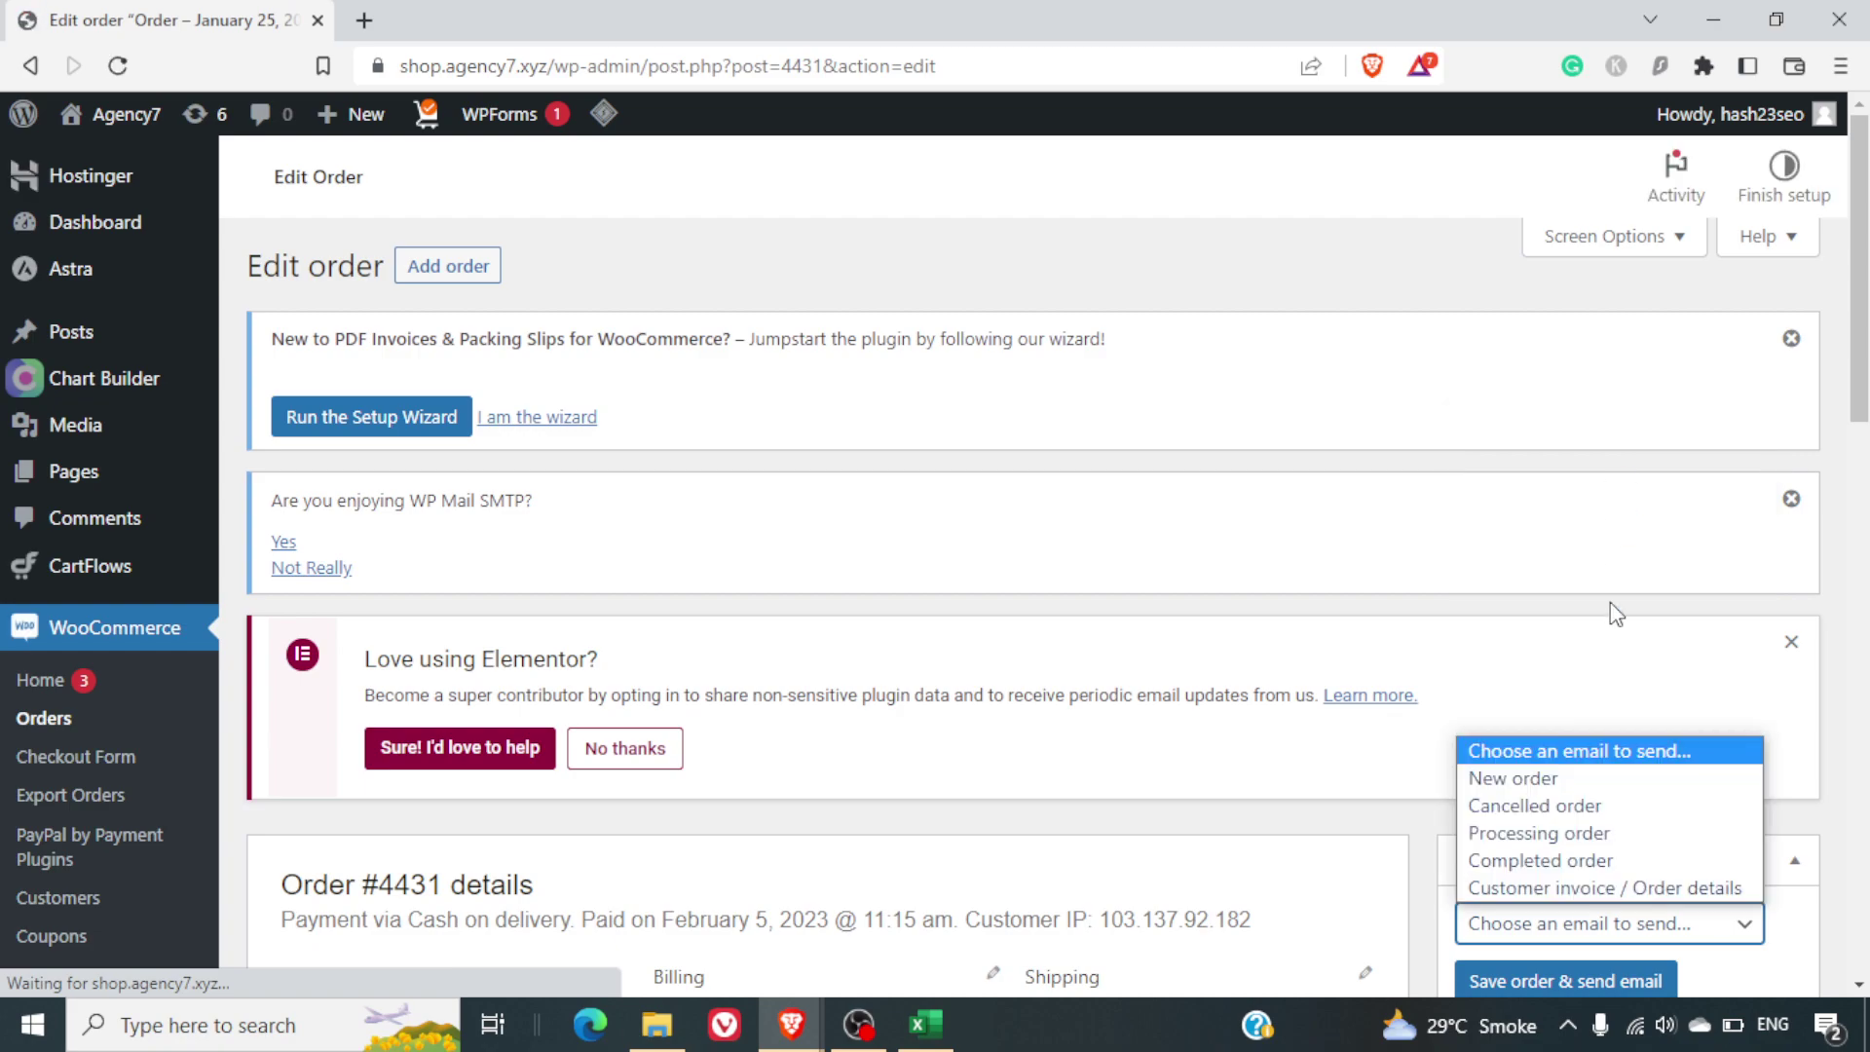
{"action": "scroll", "coordinate": [1612, 604], "scroll_direction": "down", "scroll_amount": 6}
{"action": "scroll", "coordinate": [1642, 418], "scroll_direction": "up", "scroll_amount": 3}
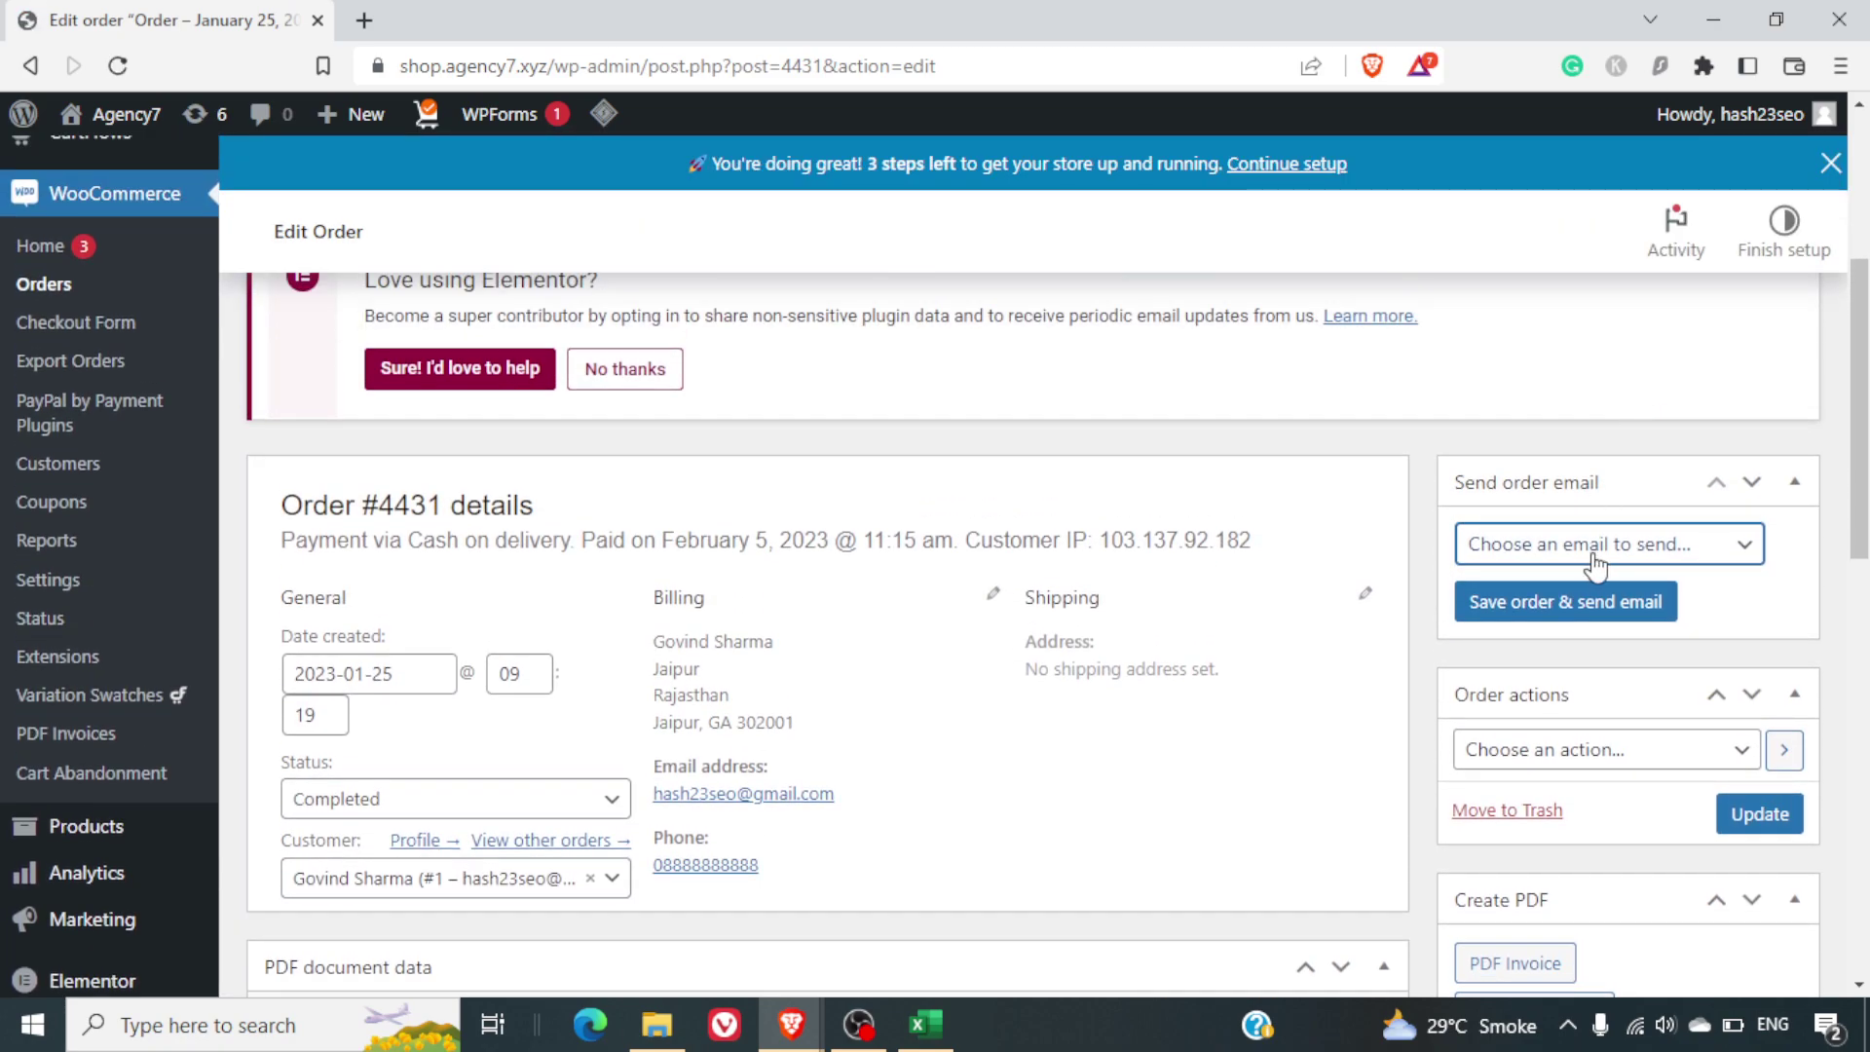
{"action": "left_click", "coordinate": [1595, 545]}
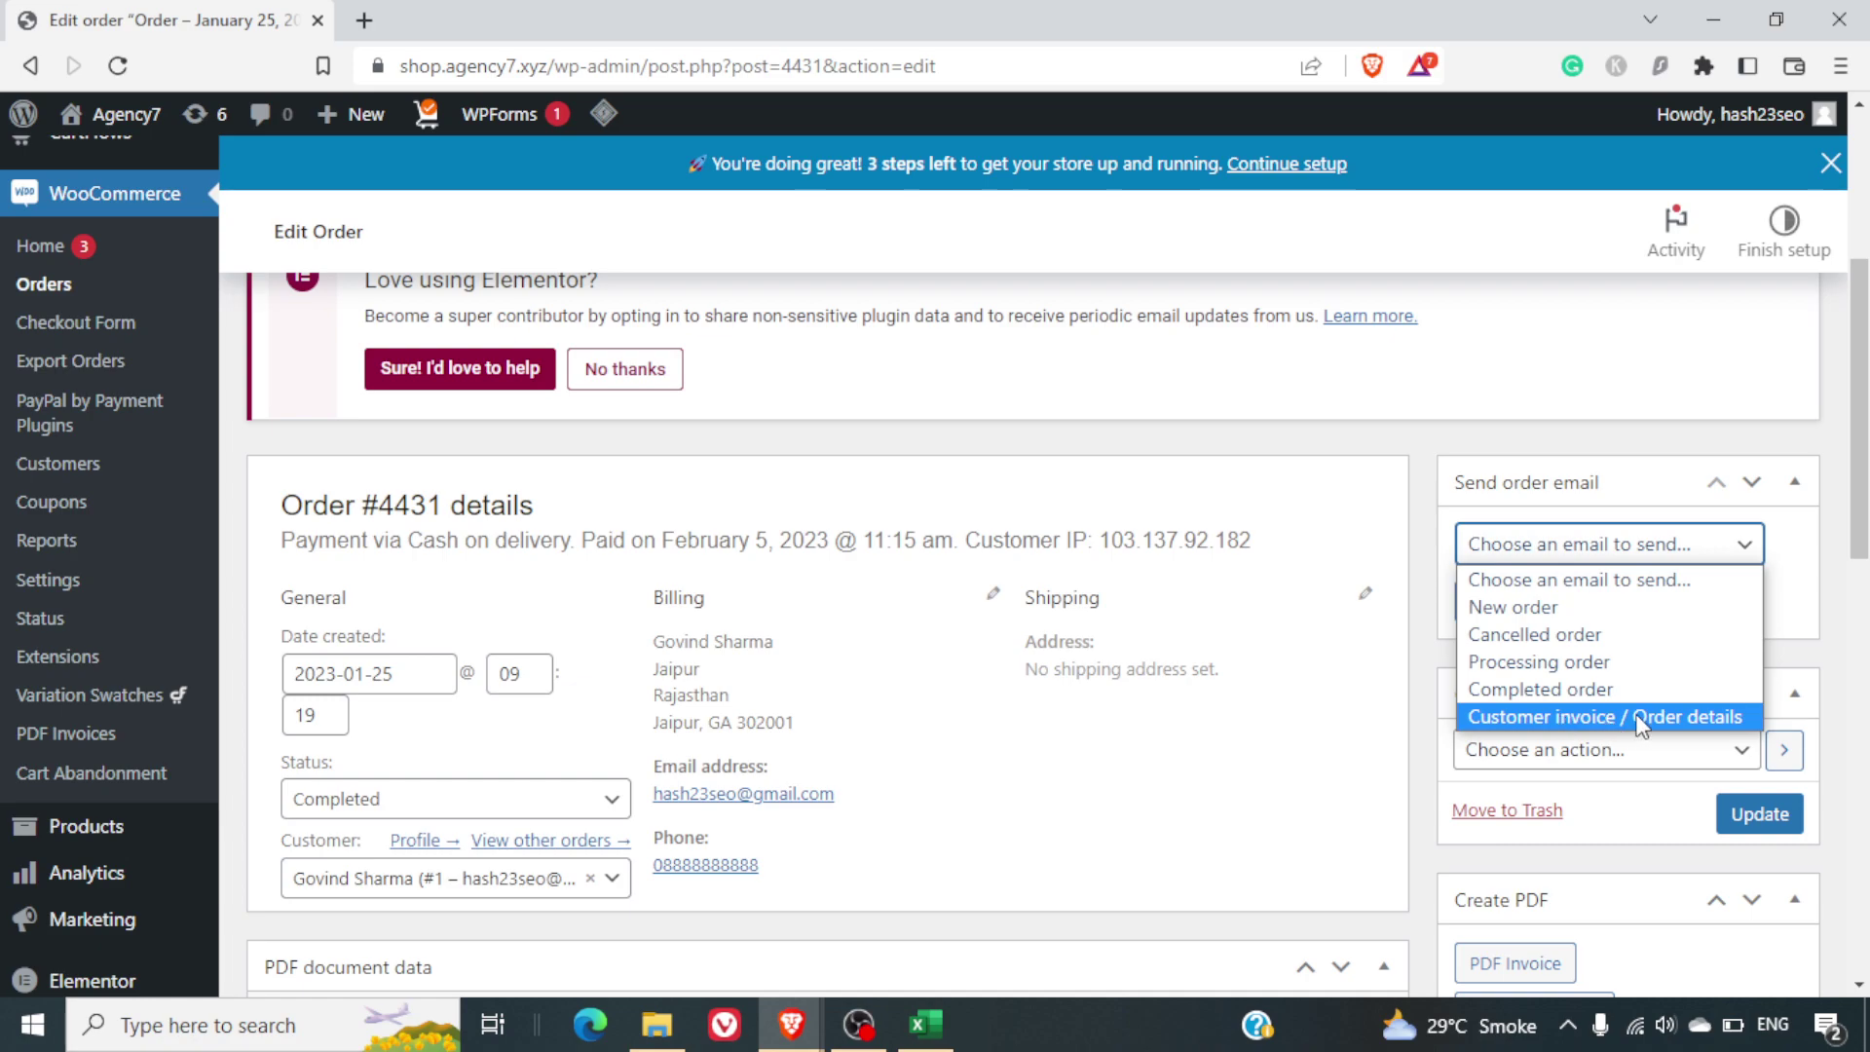
- Dismiss the email choices and generate order 4431's PDF invoice in a new tab
{"action": "left_click", "coordinate": [1361, 735]}
{"action": "scroll", "coordinate": [1362, 736], "scroll_direction": "down", "scroll_amount": 4}
{"action": "scroll", "coordinate": [1362, 736], "scroll_direction": "down", "scroll_amount": 4}
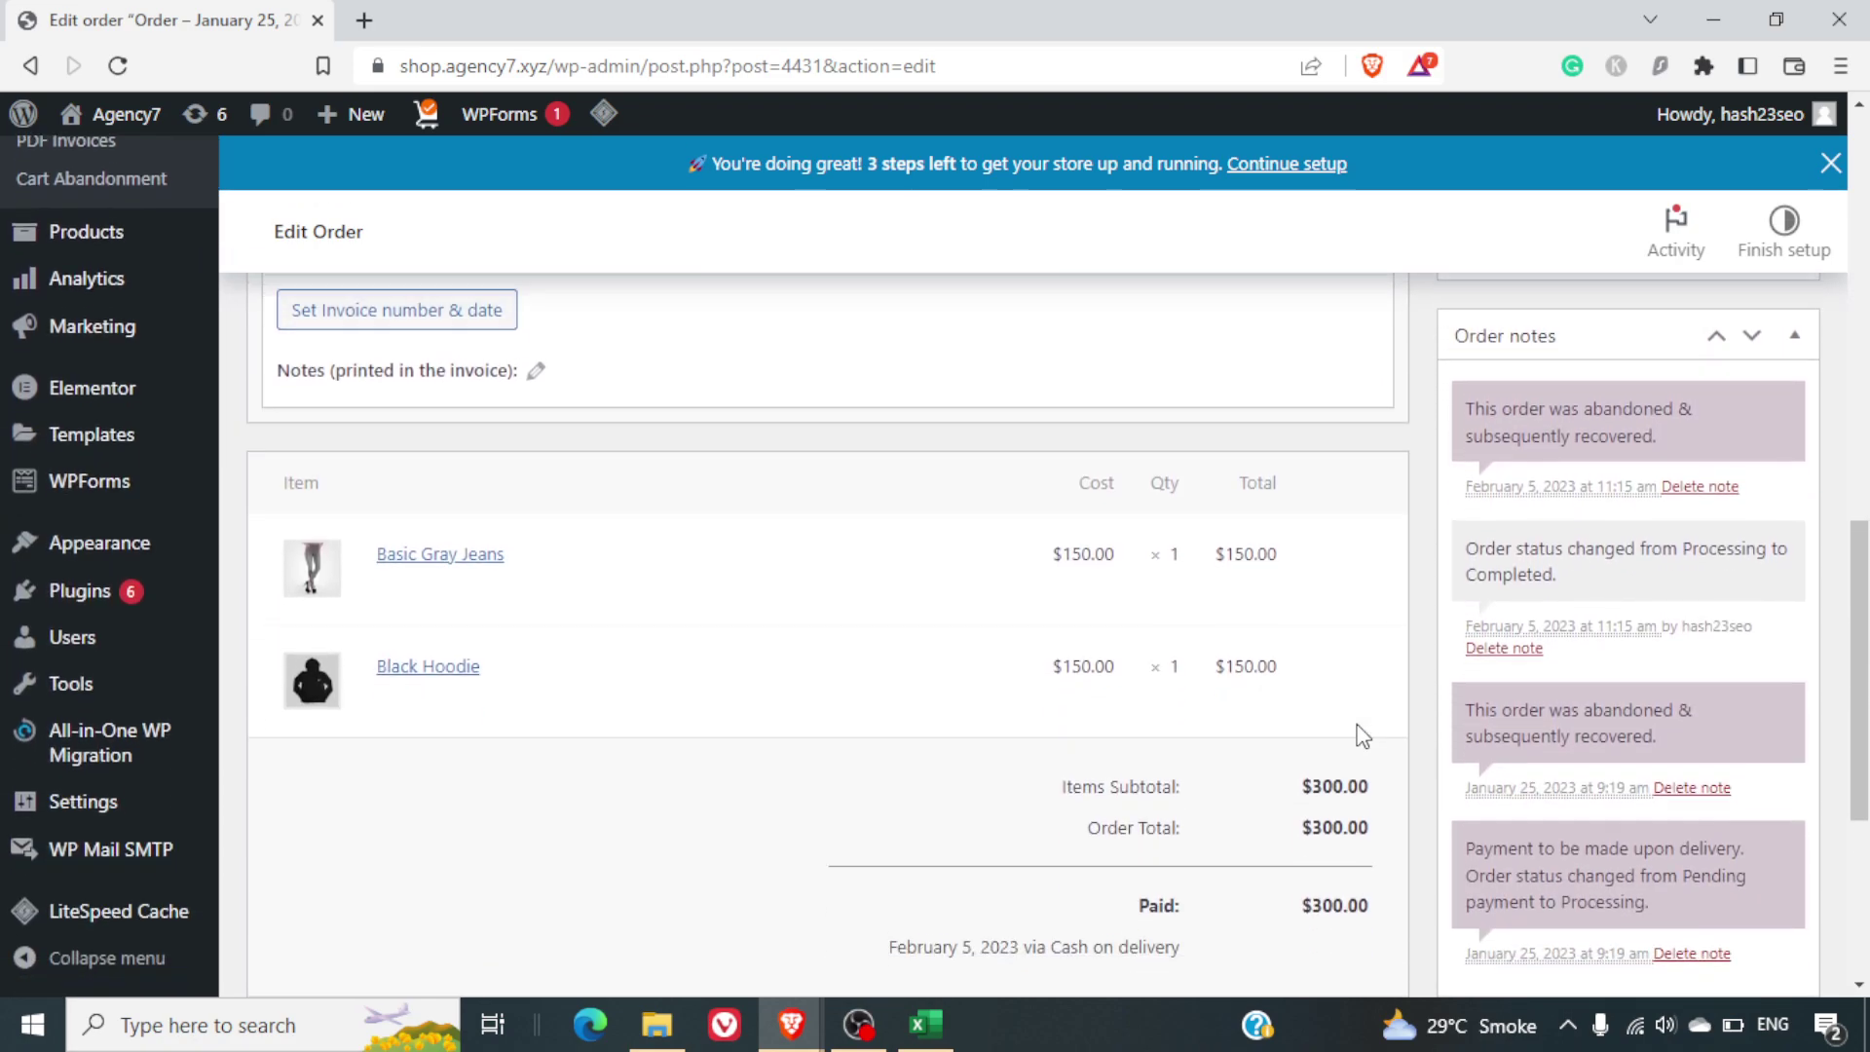
{"action": "scroll", "coordinate": [1362, 736], "scroll_direction": "up", "scroll_amount": 4}
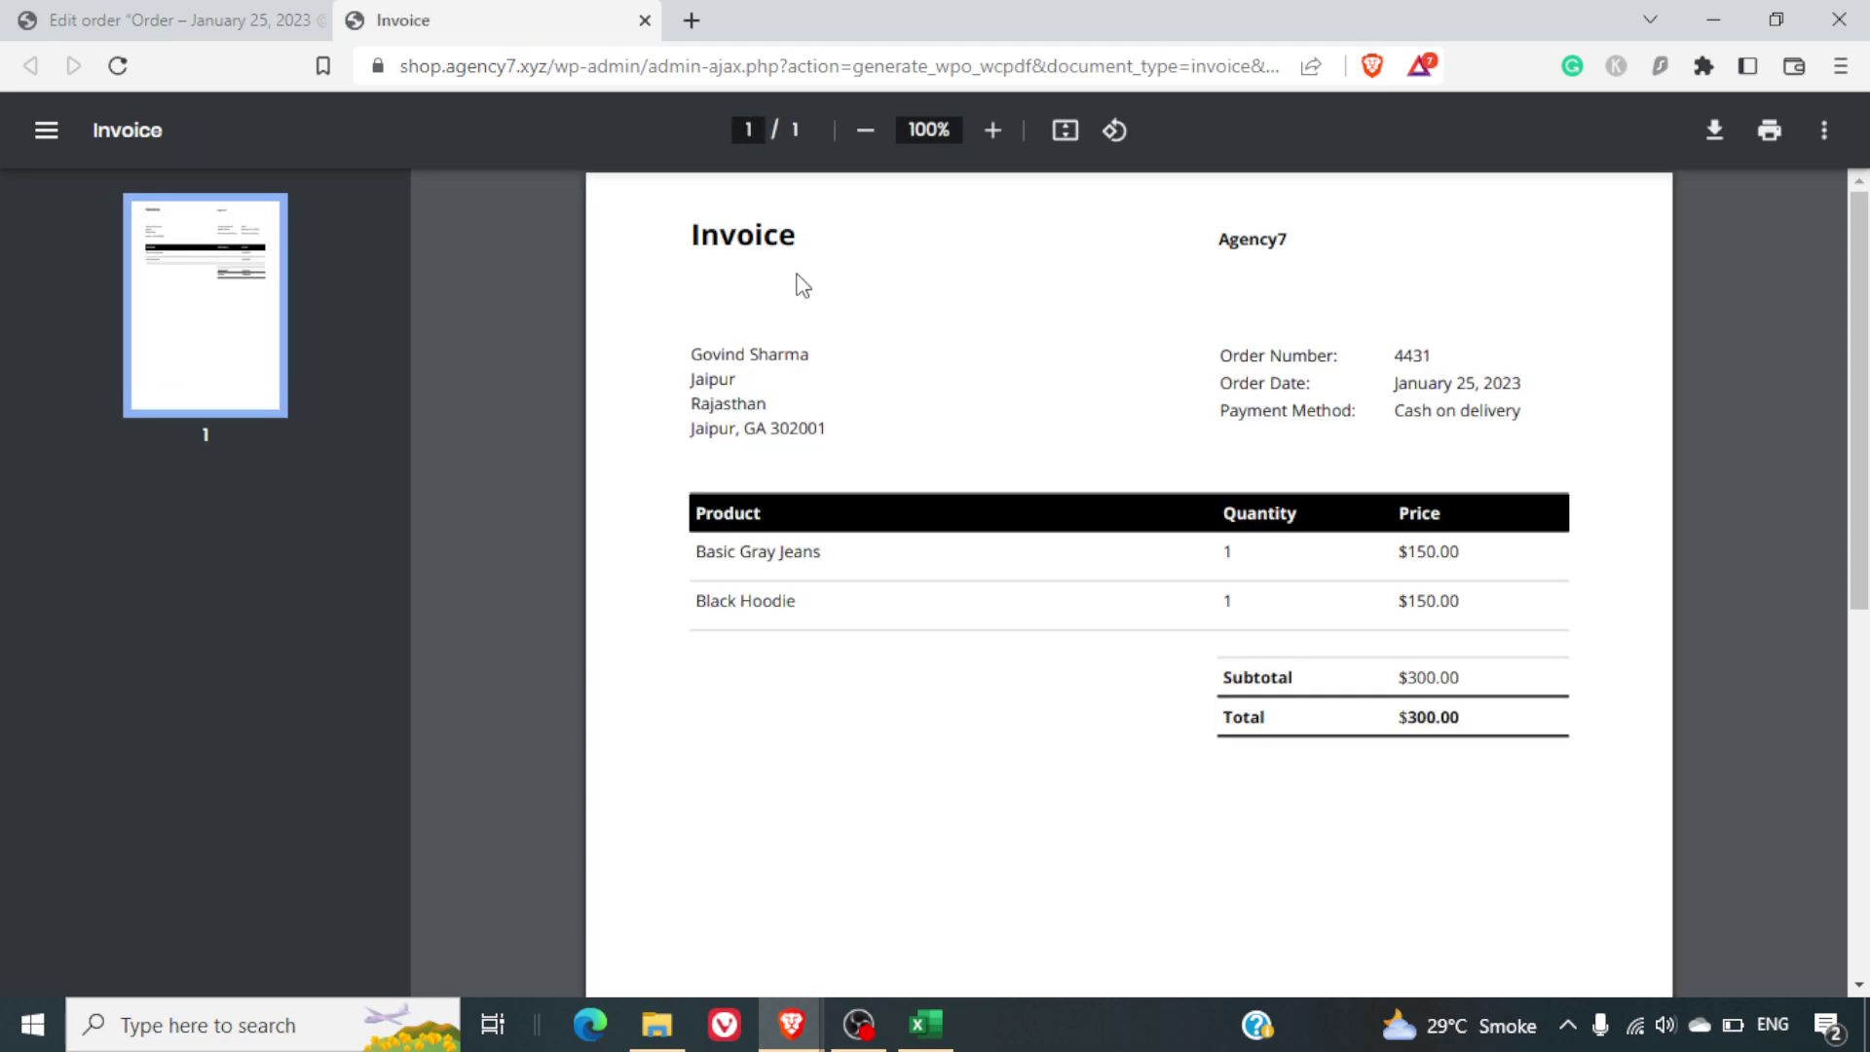
{"action": "scroll", "coordinate": [1081, 523], "scroll_direction": "down", "scroll_amount": 2}
{"action": "scroll", "coordinate": [1081, 523], "scroll_direction": "up", "scroll_amount": 2}
- Back on the order page, set invoice number 123 for order 4431 and save it
{"action": "left_click", "coordinate": [285, 14]}
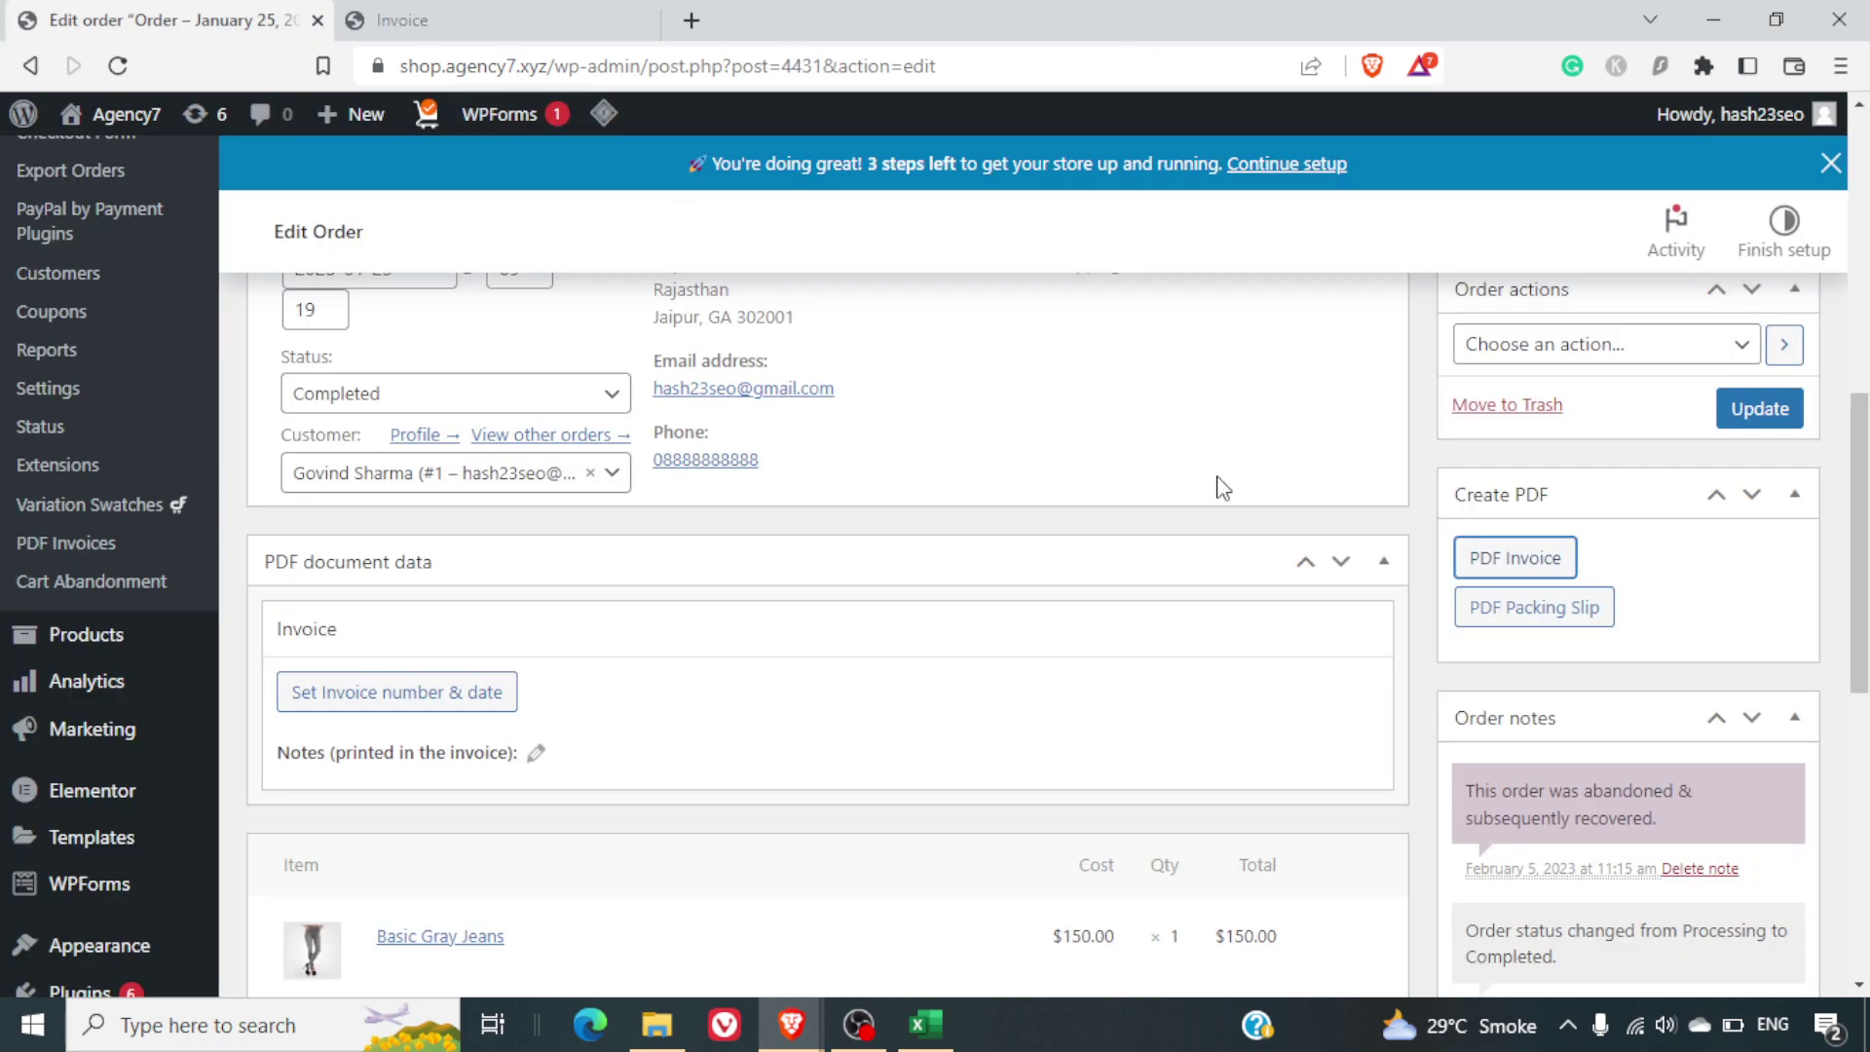
{"action": "scroll", "coordinate": [1129, 583], "scroll_direction": "down", "scroll_amount": 1}
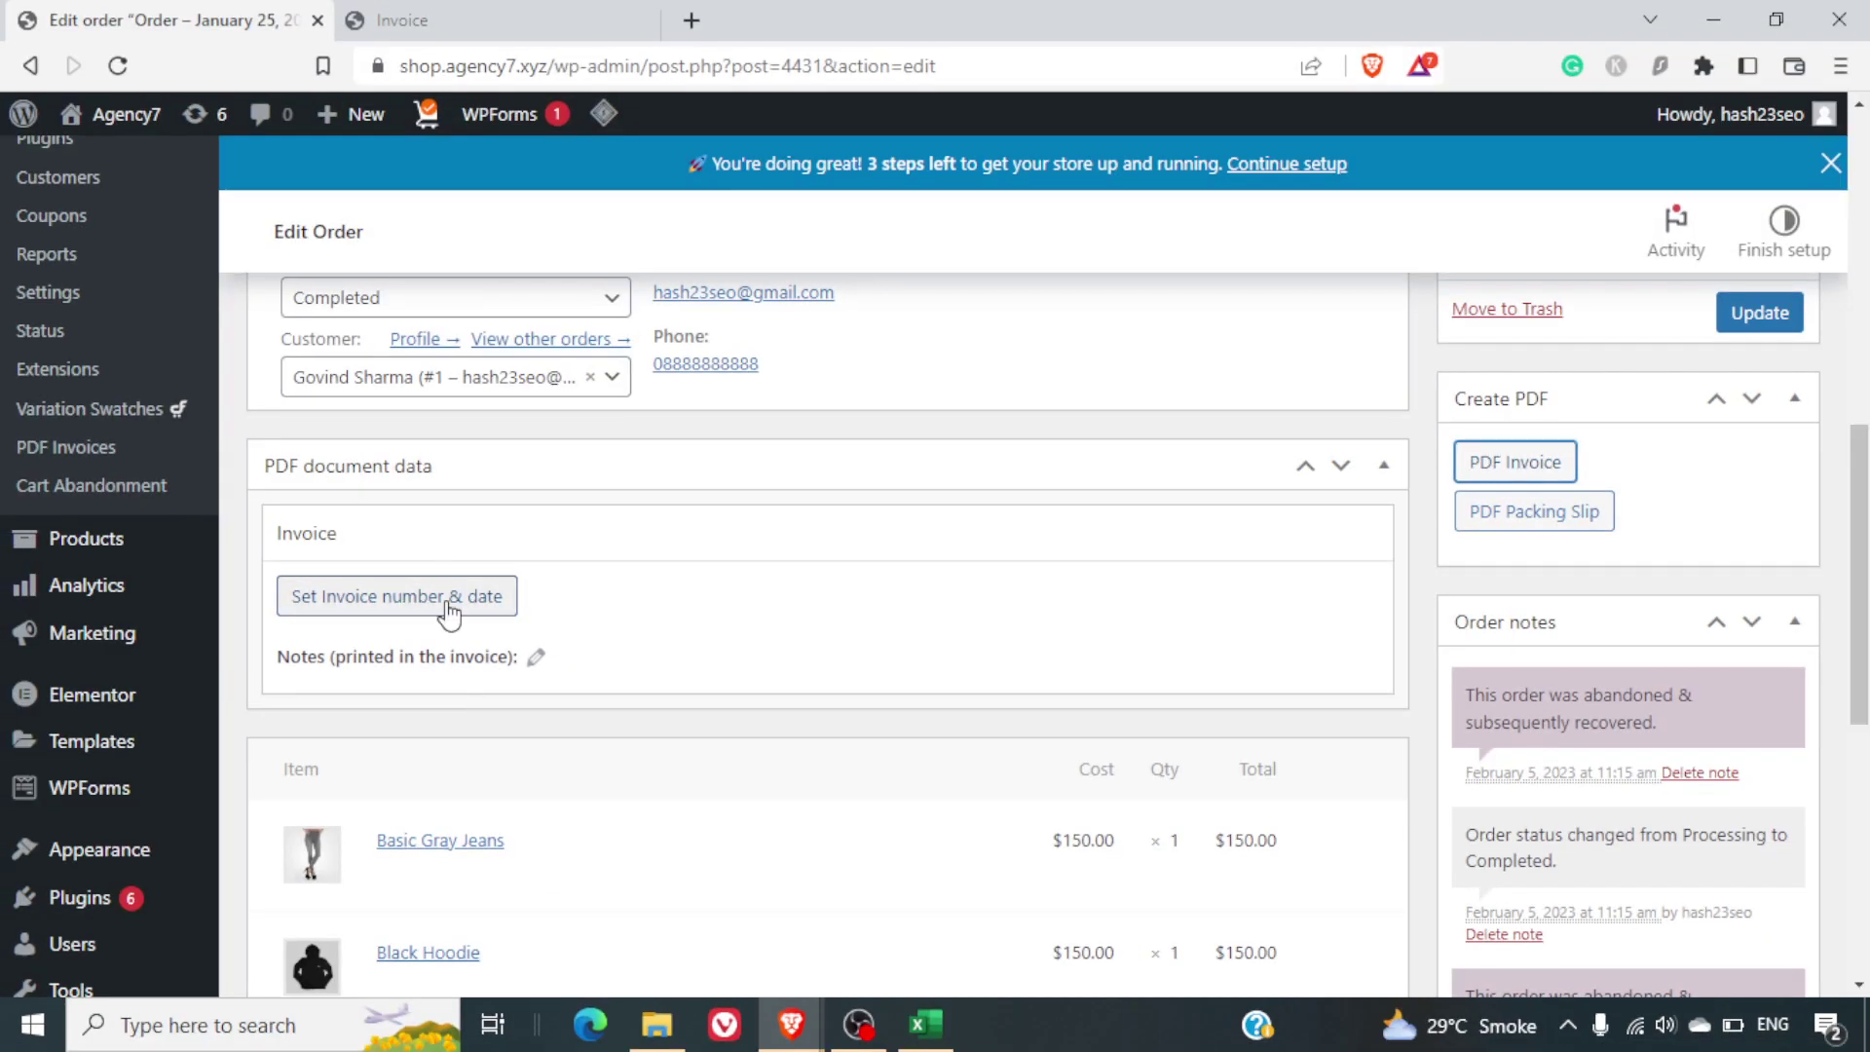
{"action": "left_click", "coordinate": [448, 612]}
{"action": "left_click", "coordinate": [484, 599]}
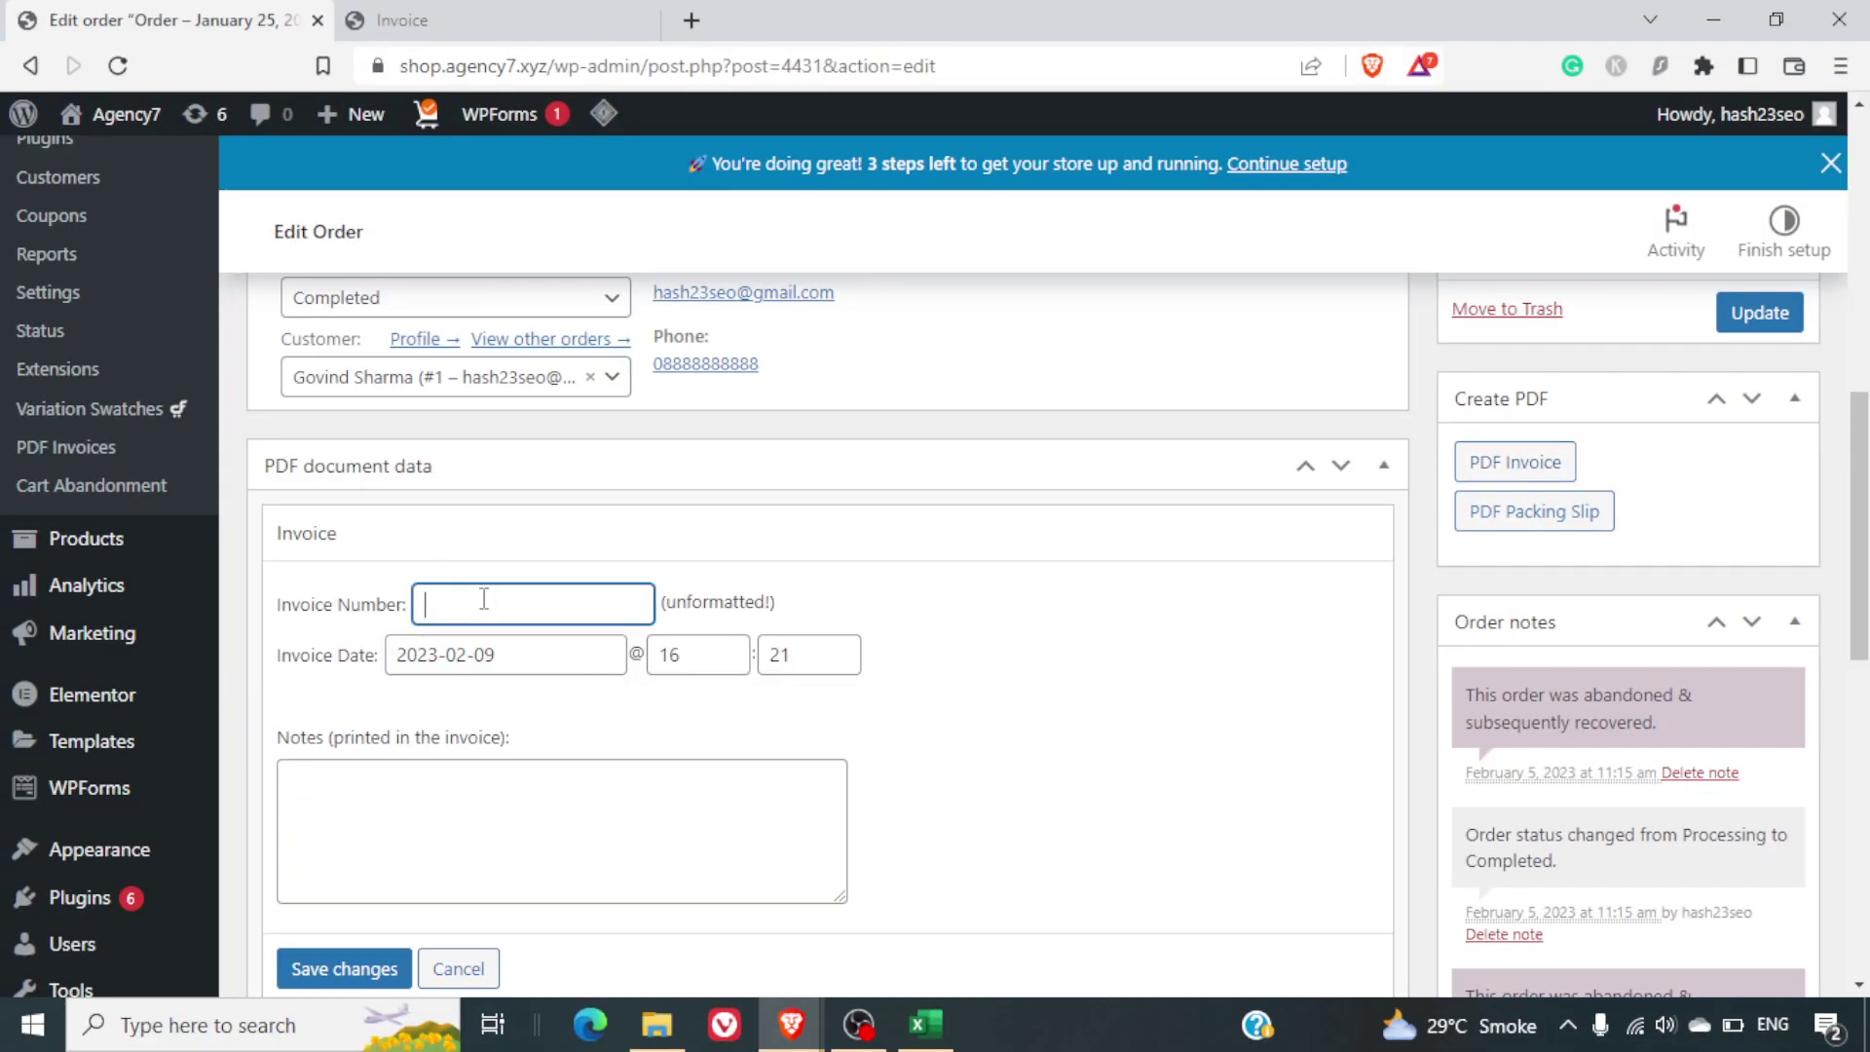
{"action": "type", "text": "123"}
{"action": "left_click", "coordinate": [384, 969]}
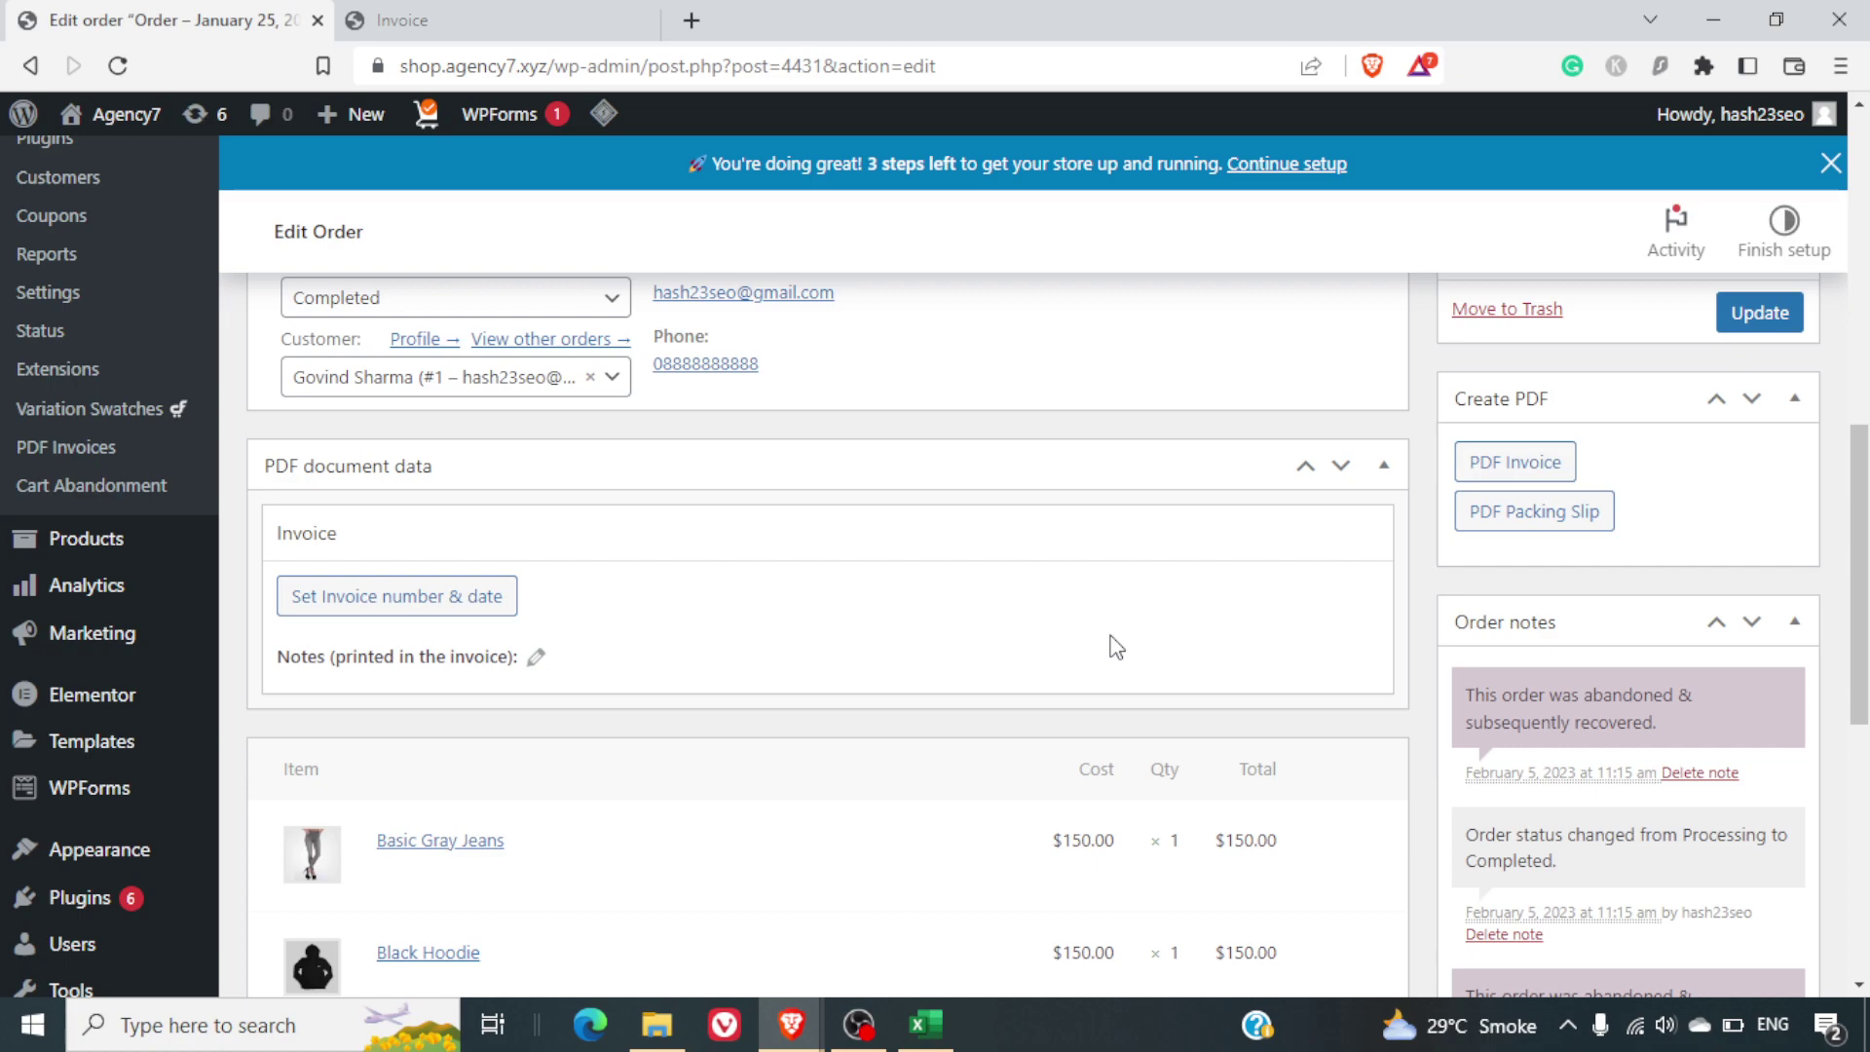
{"action": "scroll", "coordinate": [1288, 613], "scroll_direction": "down", "scroll_amount": 10}
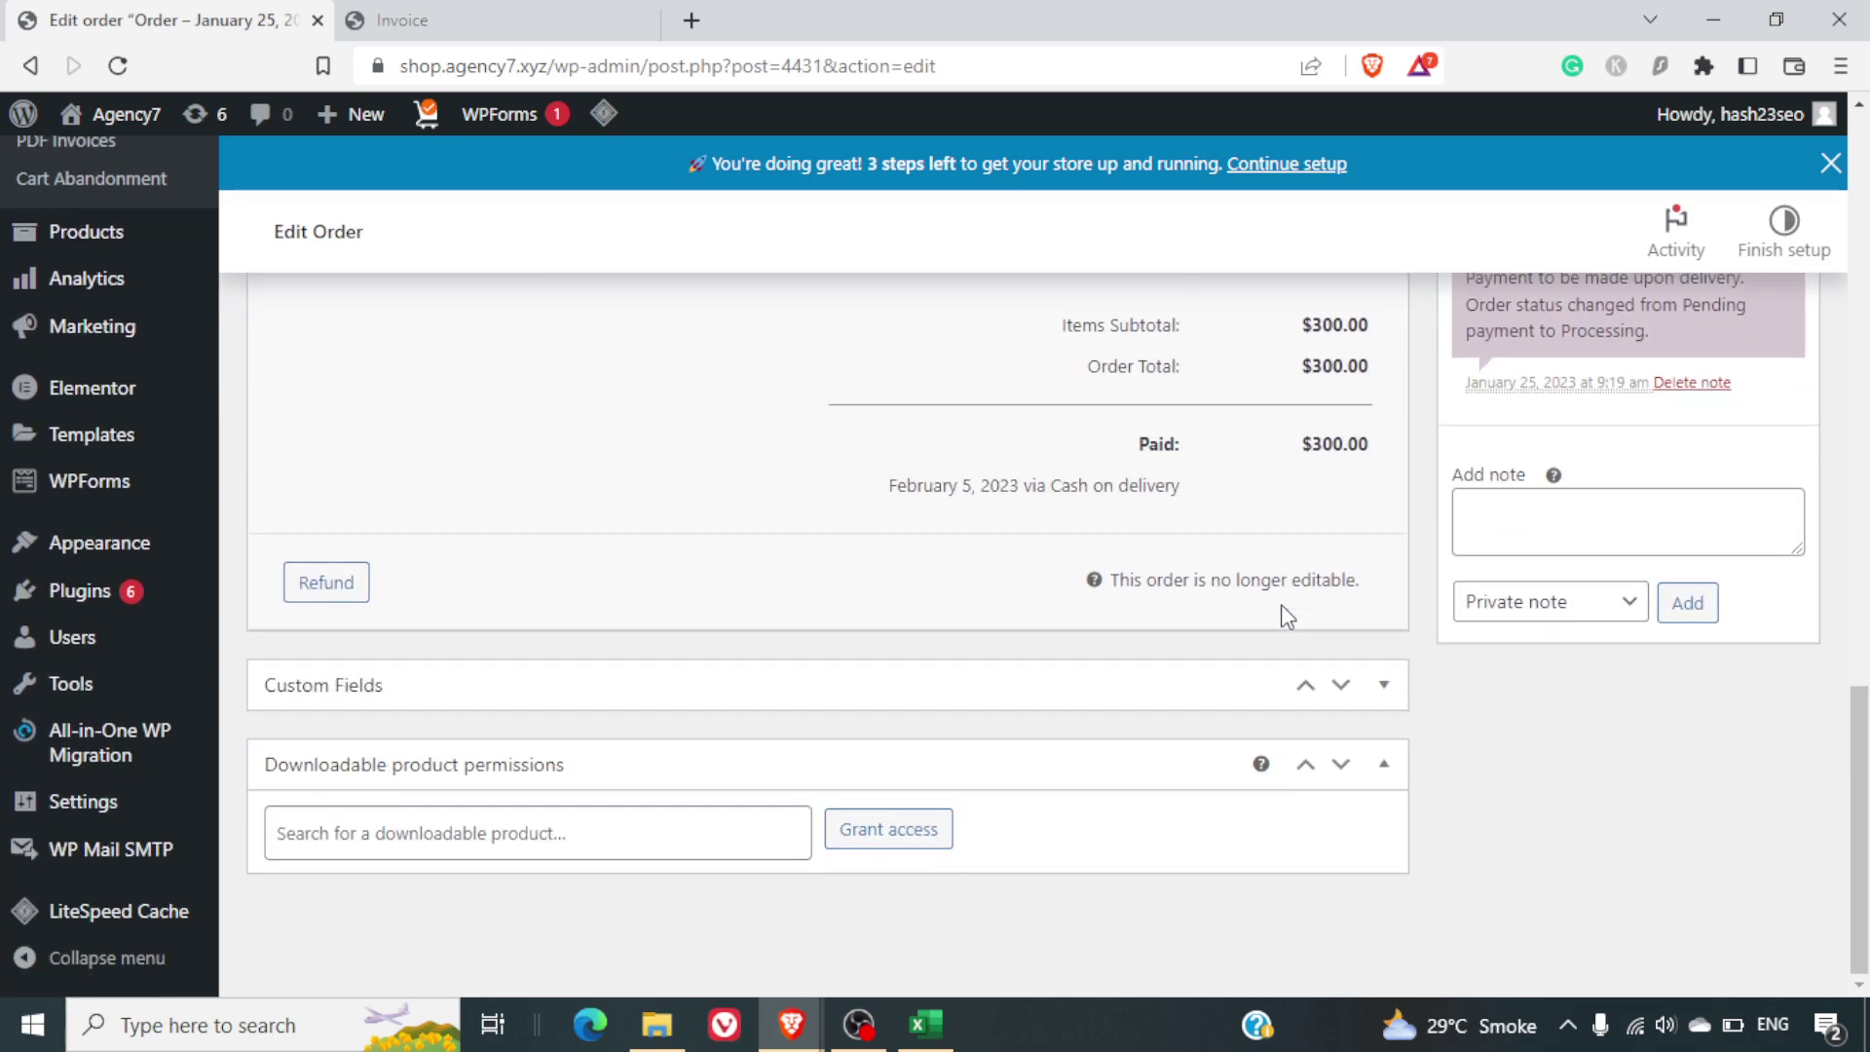
{"action": "scroll", "coordinate": [1284, 614], "scroll_direction": "up", "scroll_amount": 2}
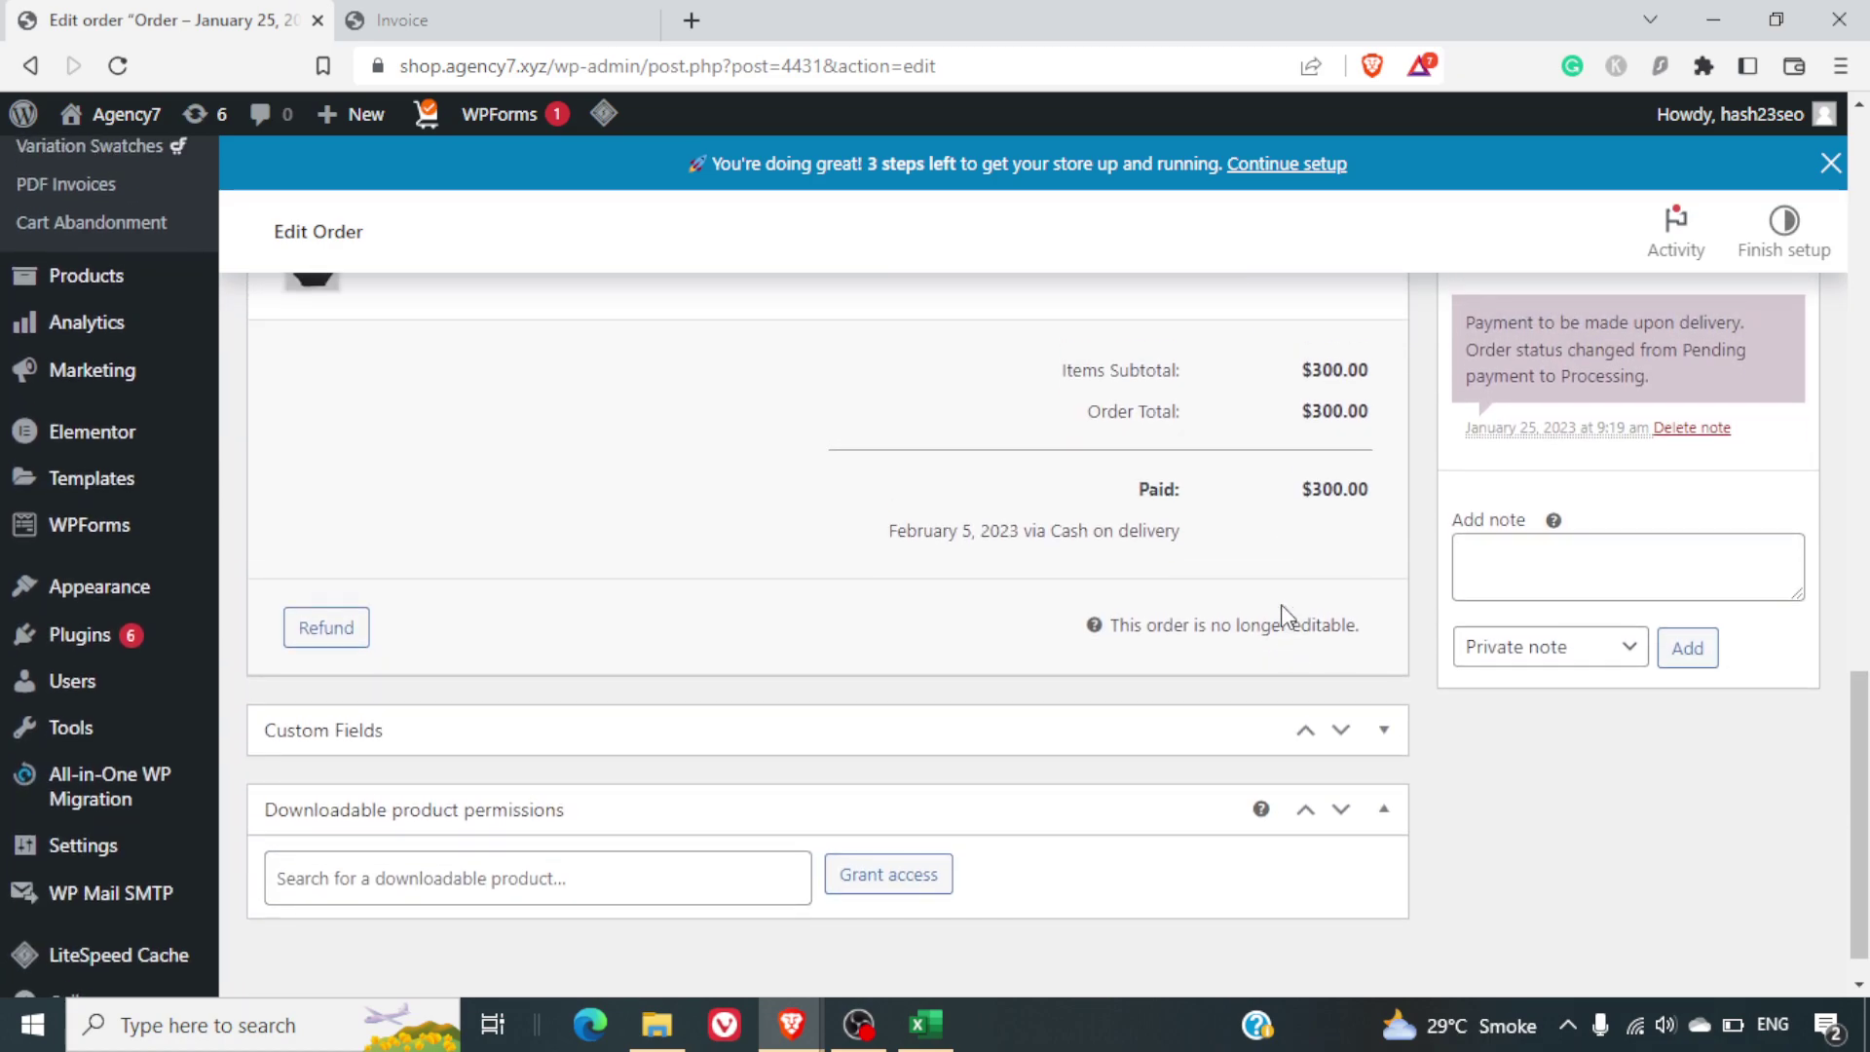
{"action": "scroll", "coordinate": [1284, 615], "scroll_direction": "up", "scroll_amount": 7}
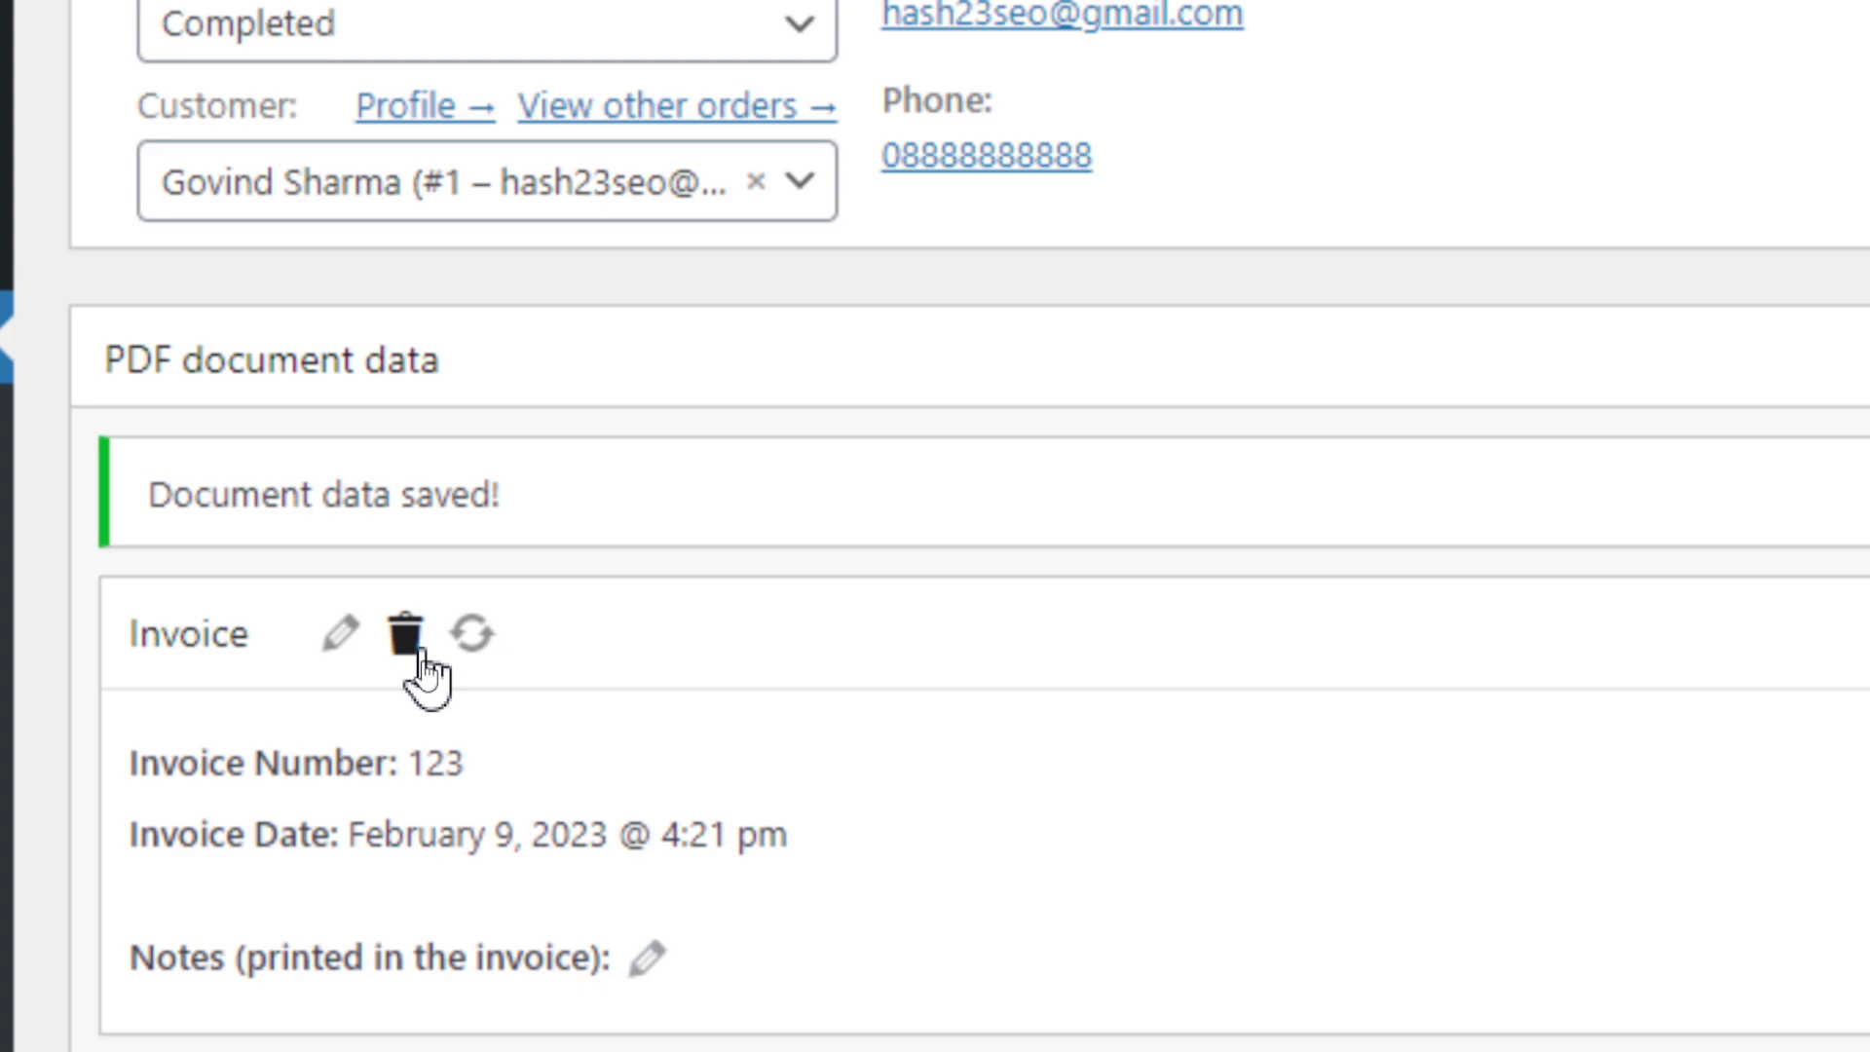
- Delete order 4431's existing invoice document (number 123) and confirm the deletion
{"action": "left_click", "coordinate": [422, 654]}
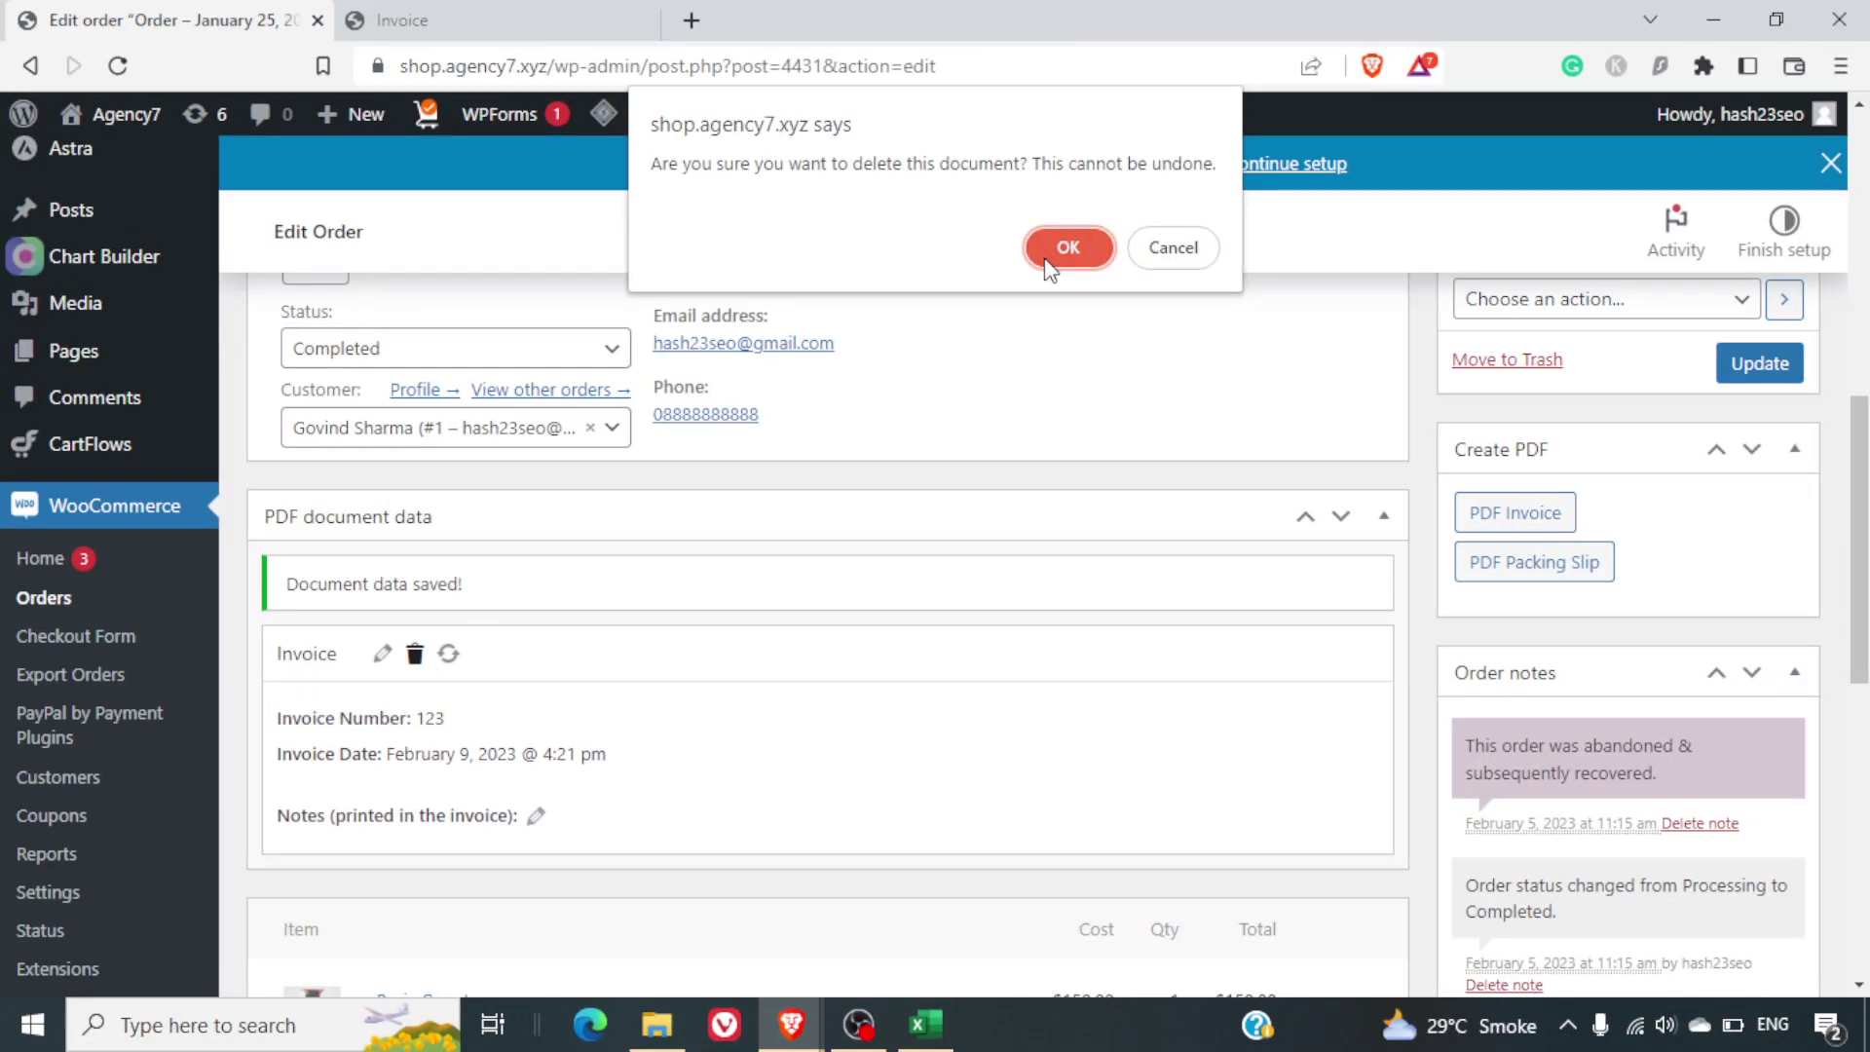
{"action": "left_click", "coordinate": [1068, 248]}
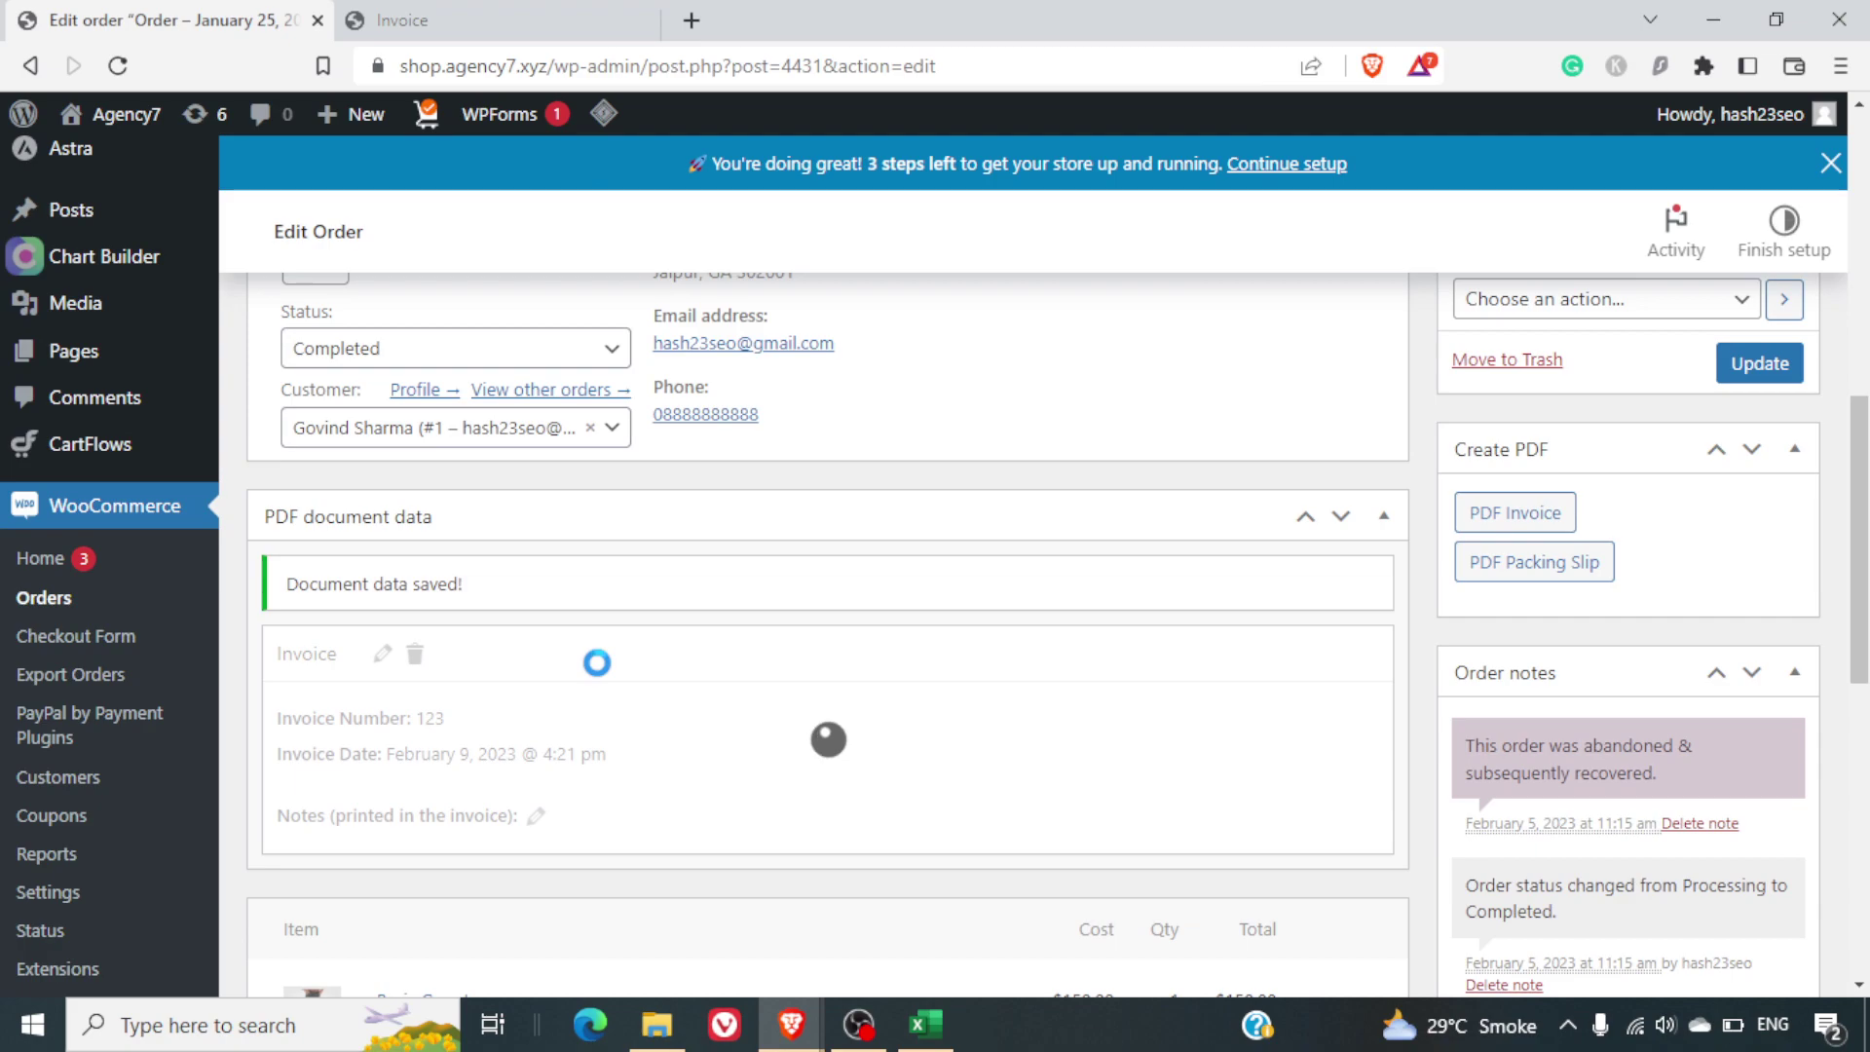